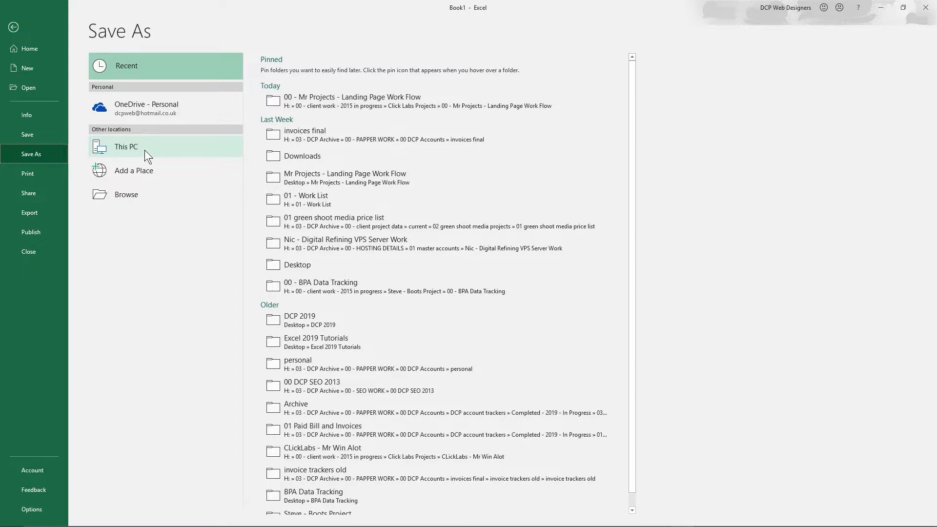
# Save the workbook as "excel 2019 - part 1" in the Desktop folder "Microsoft Excel 2019 - Beginners Tutorial - Part 1".
pyautogui.click(282, 97)
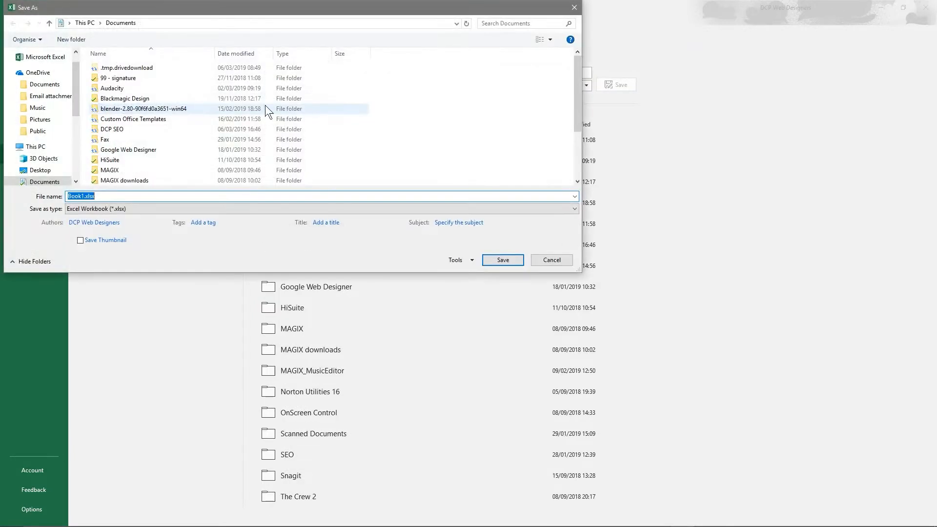
pyautogui.click(40, 171)
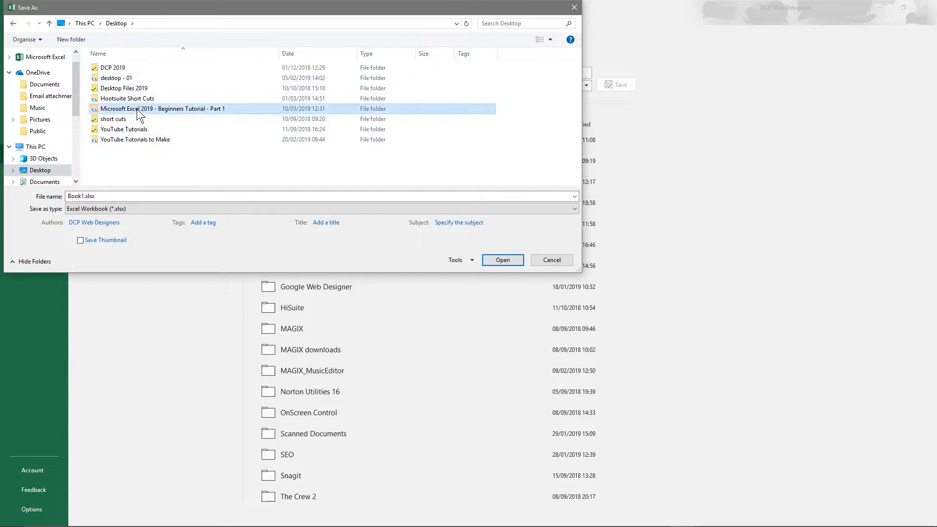
pyautogui.doubleClick(139, 110)
pyautogui.click(132, 196)
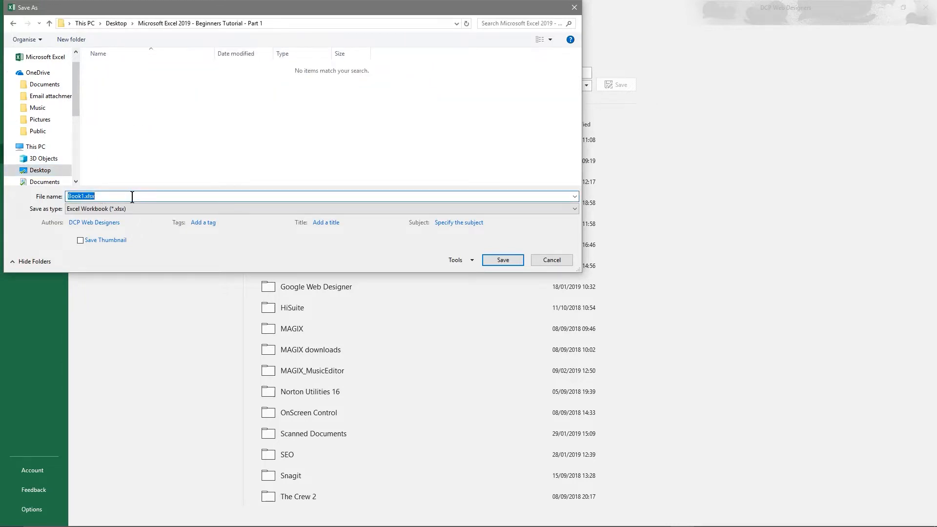
pyautogui.write('excel 2019 - part 1')
pyautogui.click(507, 261)
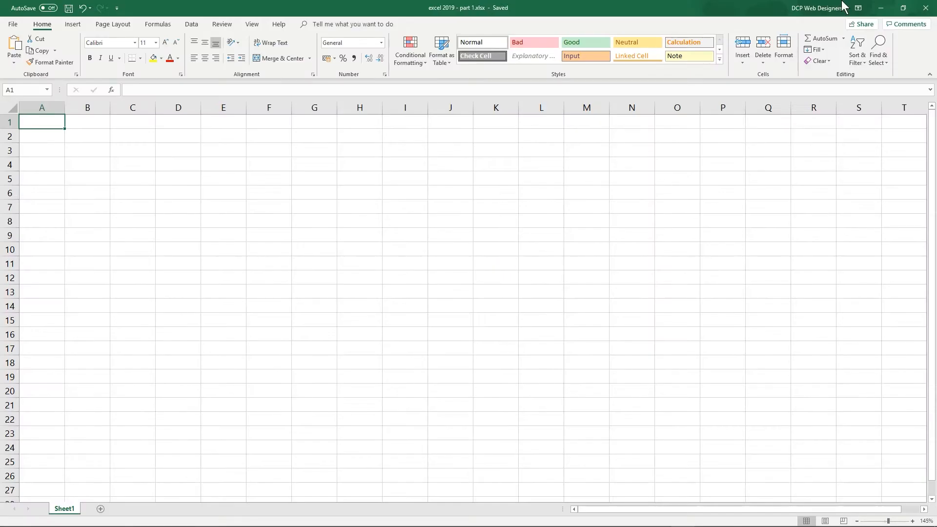
# Check the saved workbook file in its desktop folder, close the folder and return to the Excel window.
pyautogui.click(881, 7)
pyautogui.doubleClick(908, 22)
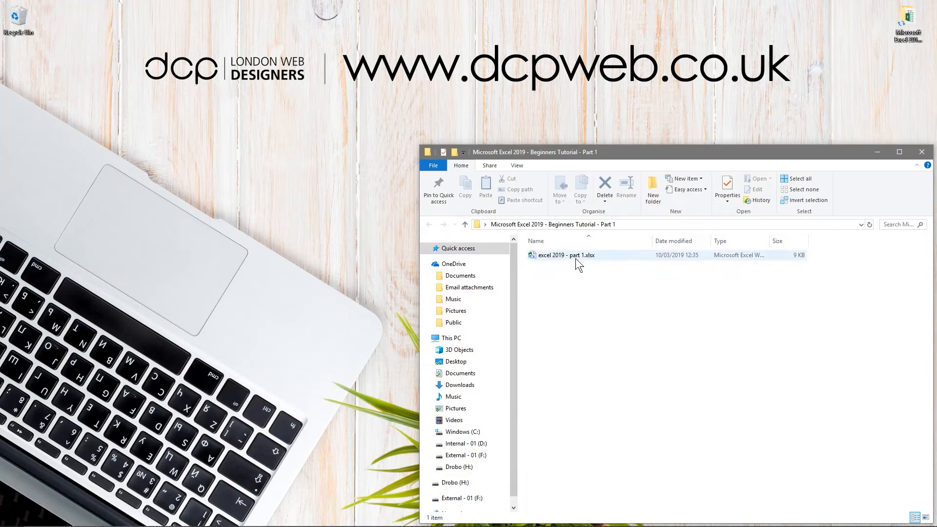
pyautogui.click(924, 153)
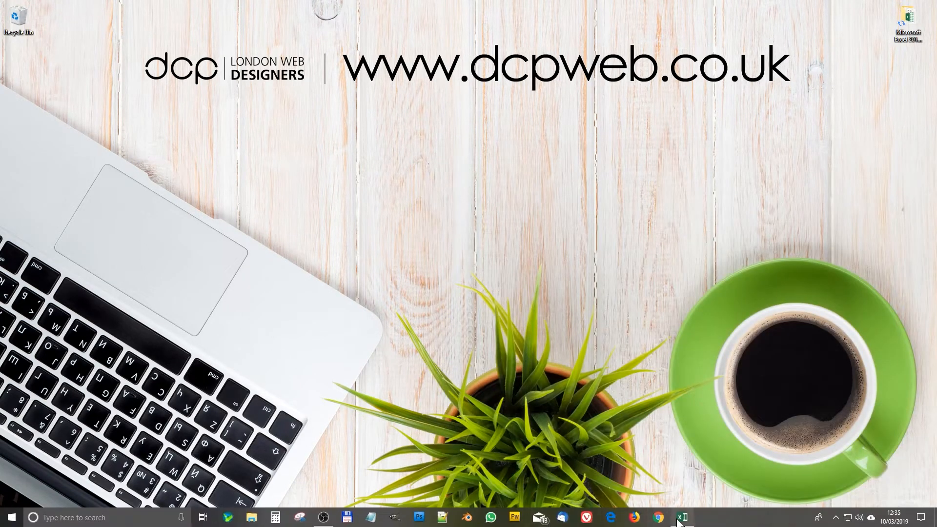
pyautogui.click(678, 522)
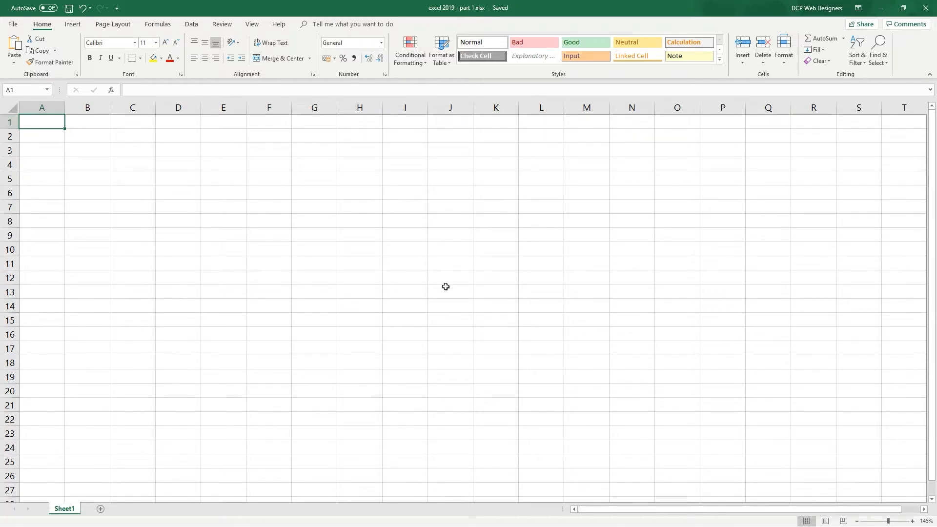
# Select individual cells across the blank worksheet to examine how the grid is made up.
pyautogui.click(322, 246)
pyautogui.click(322, 286)
pyautogui.click(378, 346)
pyautogui.click(450, 348)
pyautogui.click(359, 263)
pyautogui.click(244, 264)
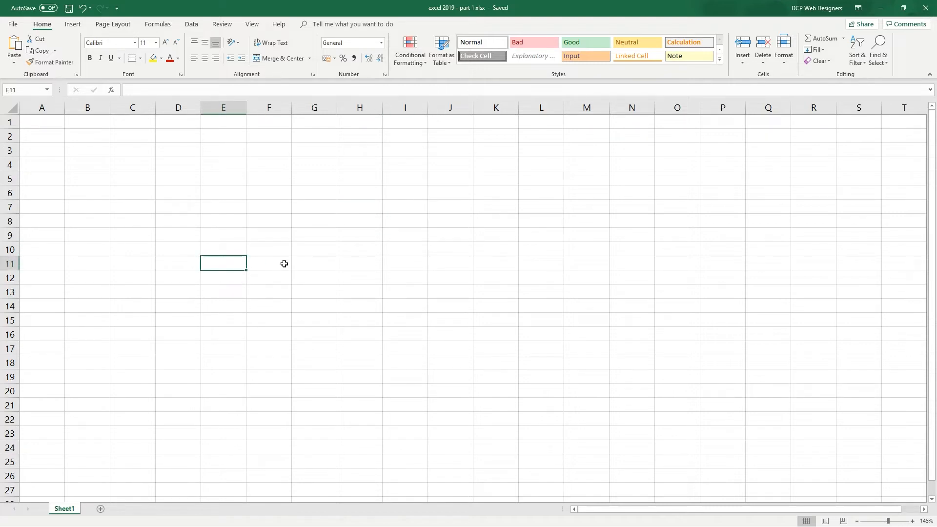
pyautogui.click(425, 276)
pyautogui.click(515, 222)
pyautogui.click(366, 191)
pyautogui.click(194, 206)
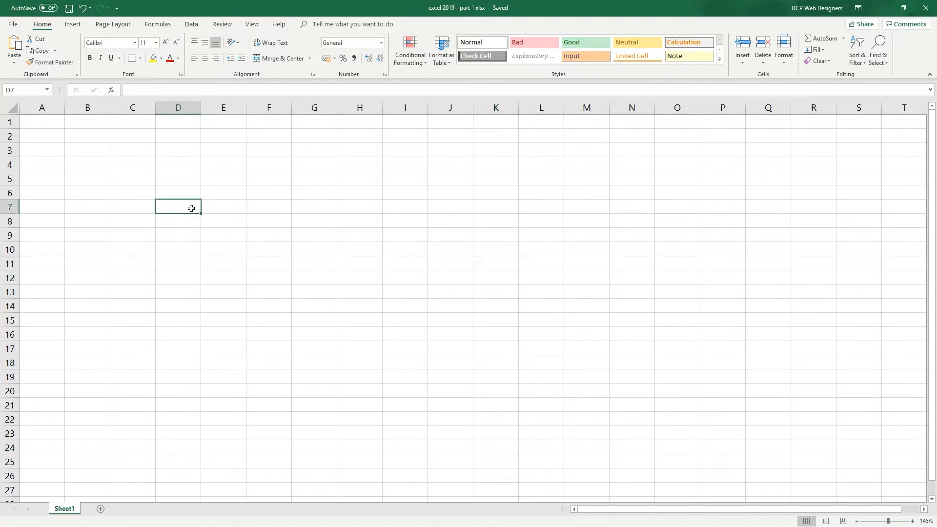
pyautogui.click(146, 266)
pyautogui.click(134, 324)
pyautogui.click(286, 348)
pyautogui.click(441, 349)
pyautogui.click(494, 292)
pyautogui.click(451, 222)
pyautogui.click(313, 207)
pyautogui.click(199, 213)
pyautogui.click(157, 279)
pyautogui.click(252, 321)
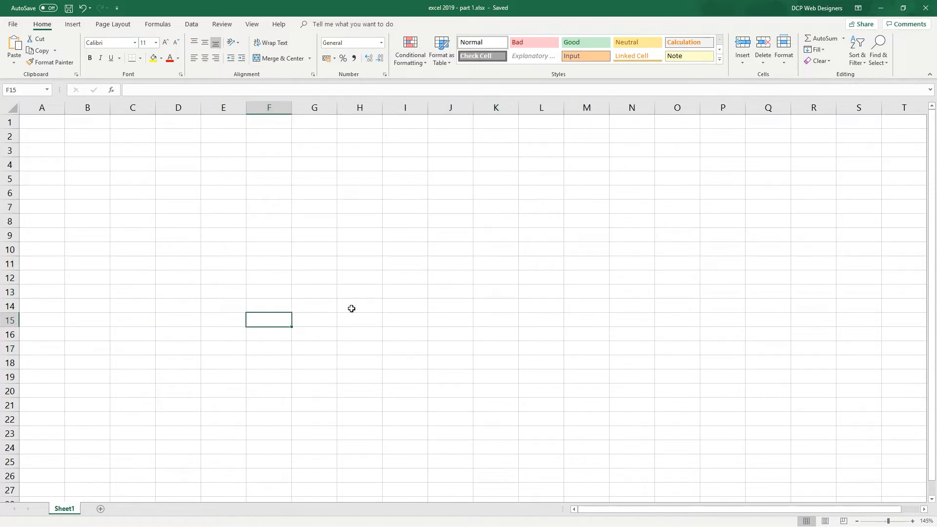
pyautogui.click(351, 231)
pyautogui.click(269, 216)
pyautogui.click(202, 209)
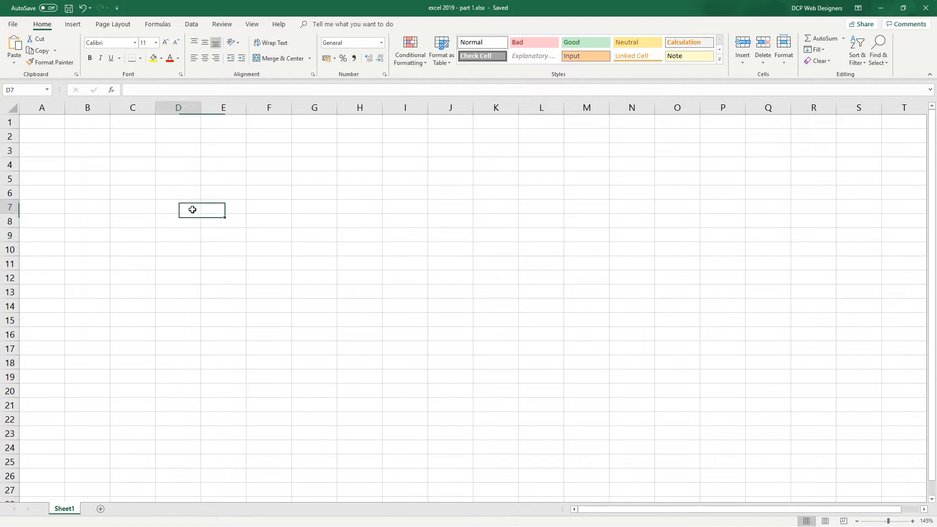
pyautogui.click(162, 240)
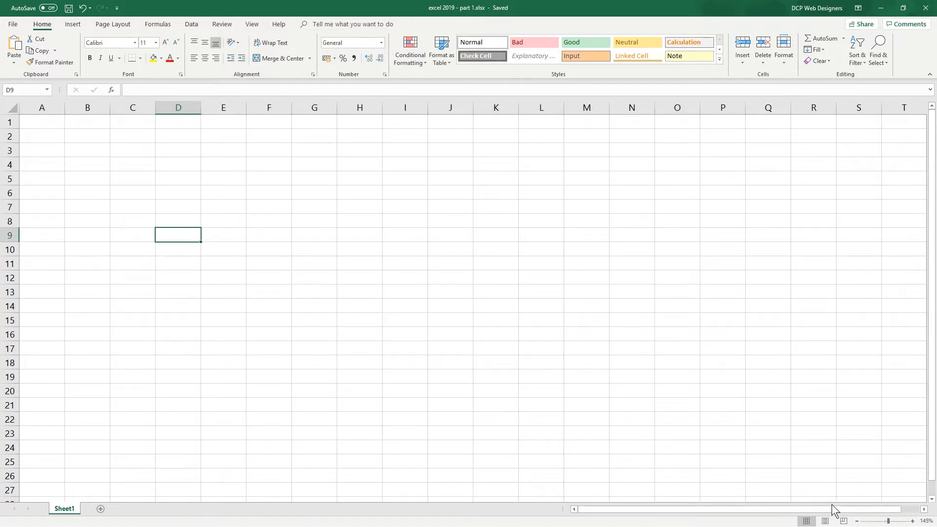
# Examine how the column letters continue past Z and how the row numbers continue past 100.
pyautogui.moveTo(806, 513); pyautogui.dragTo(925, 509)
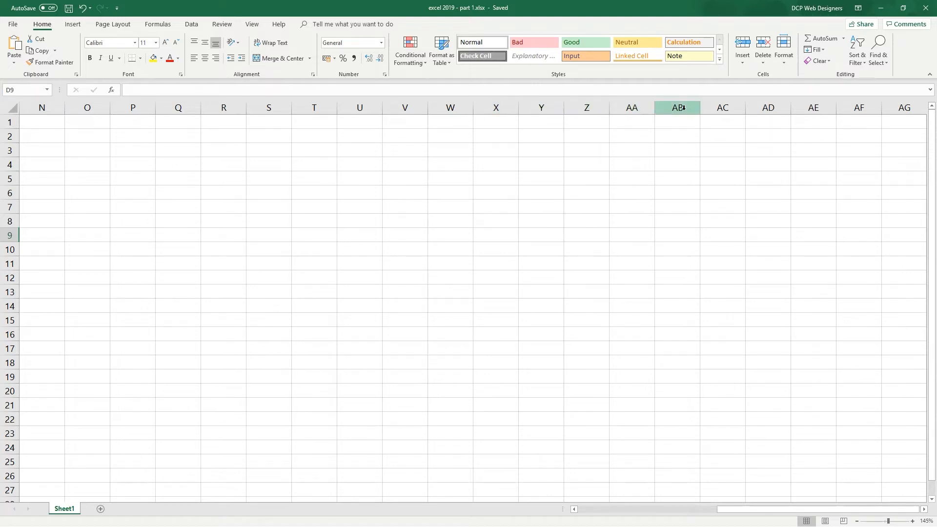
pyautogui.moveTo(925, 509); pyautogui.dragTo(720, 526)
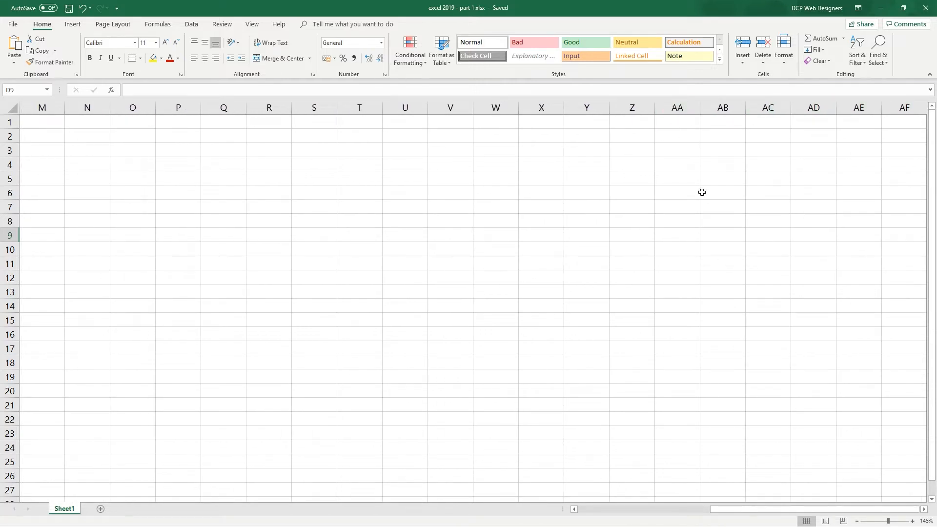
pyautogui.moveTo(825, 518); pyautogui.dragTo(669, 520)
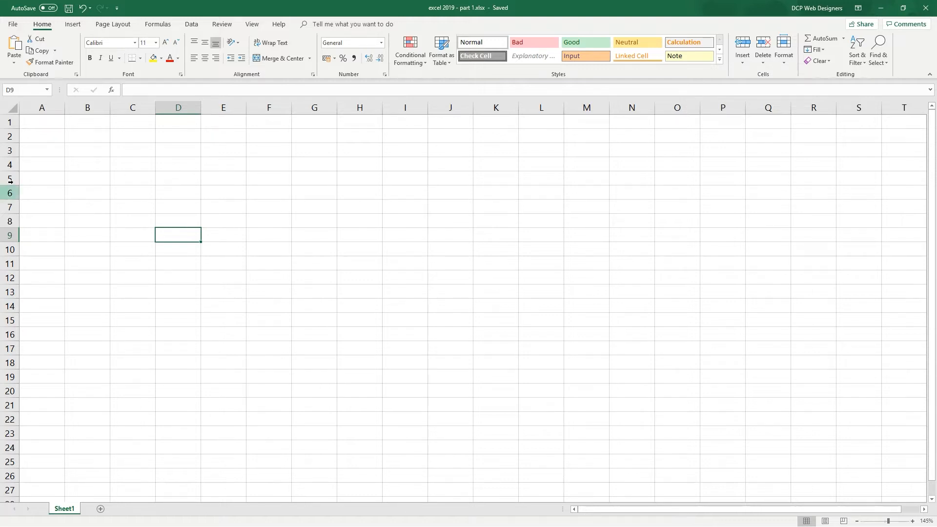
pyautogui.scroll(-14, 102, 356)
pyautogui.scroll(-14, 92, 339)
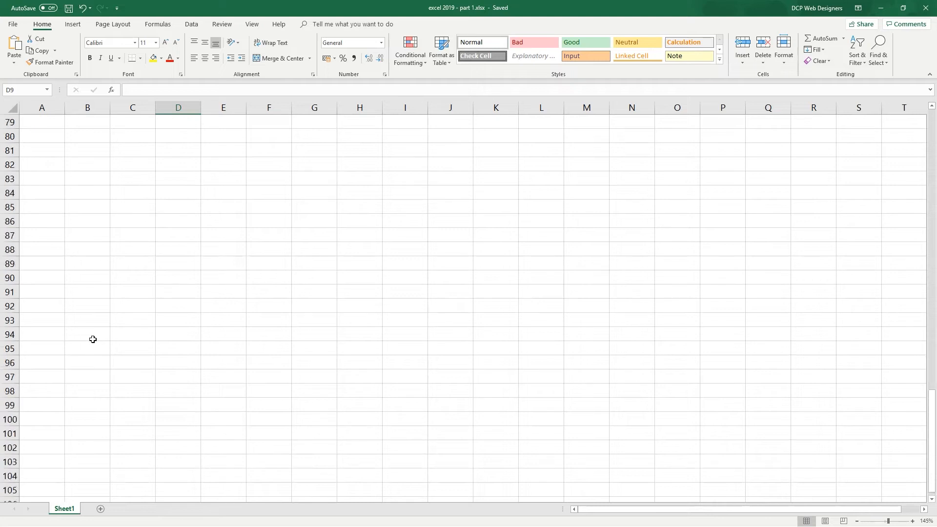
pyautogui.moveTo(924, 427)
pyautogui.mouseDown()
pyautogui.moveTo(932, 169)
pyautogui.moveTo(932, 430)
pyautogui.mouseUp()
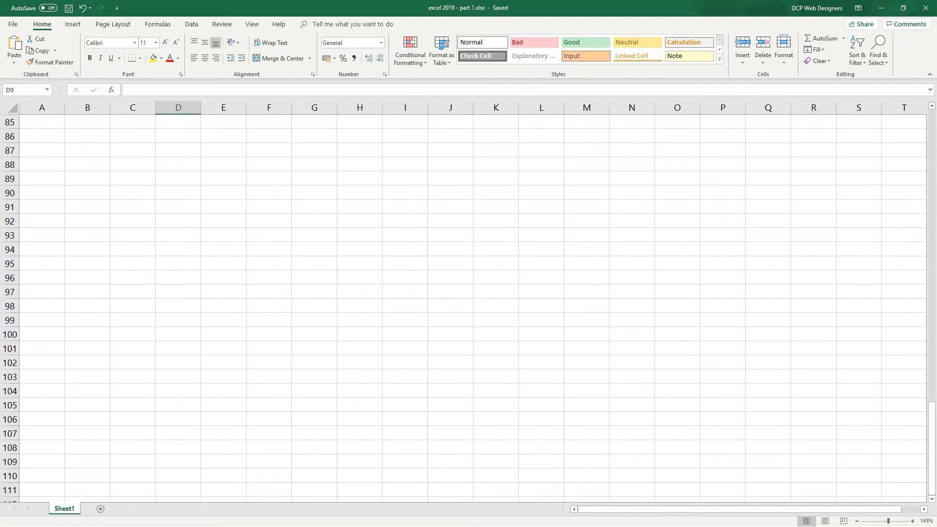
pyautogui.click(932, 499)
pyautogui.click(932, 500)
pyautogui.click(932, 499)
pyautogui.click(932, 500)
pyautogui.click(932, 500)
pyautogui.click(932, 500)
pyautogui.click(932, 500)
pyautogui.click(932, 500)
pyautogui.click(932, 499)
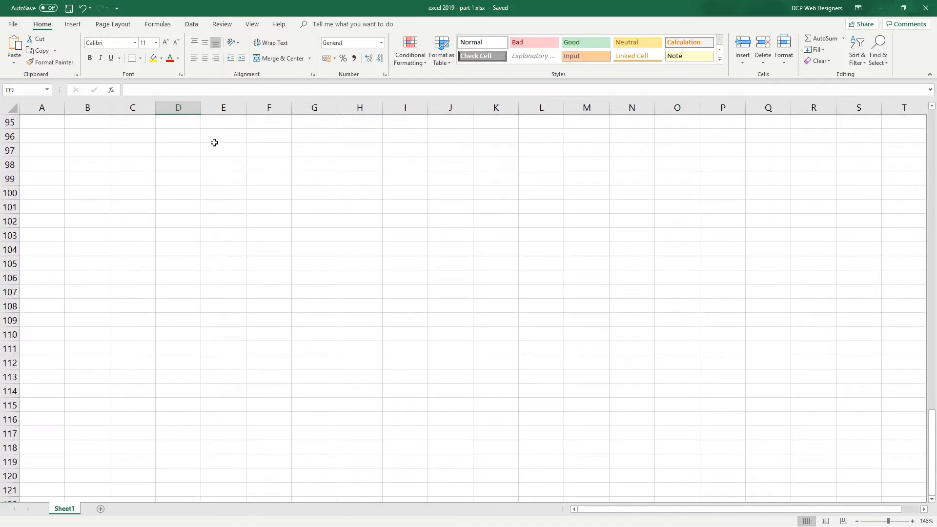
# Select entire column D, entire row 99 and entire column C, one after another.
pyautogui.click(177, 105)
pyautogui.click(10, 179)
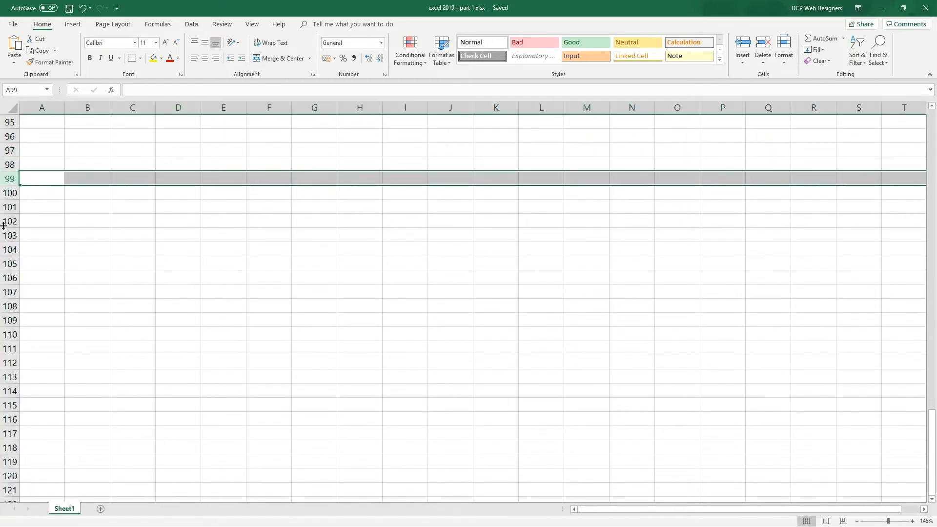
pyautogui.click(132, 106)
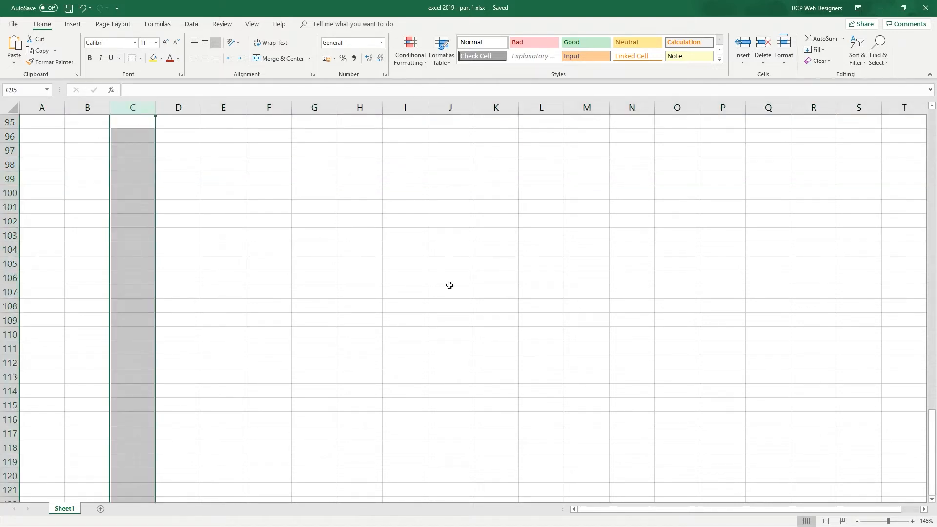
# Select cells E10, D13, H7, I15 and S49 one by one and check each cell's reference.
pyautogui.moveTo(932, 427); pyautogui.dragTo(922, 130)
pyautogui.scroll(1, 491, 245)
pyautogui.click(244, 246)
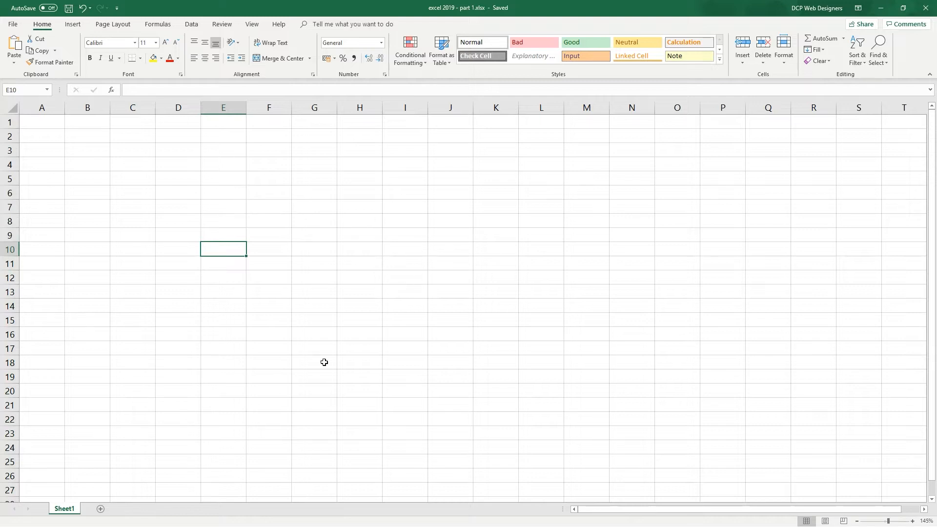
pyautogui.click(192, 290)
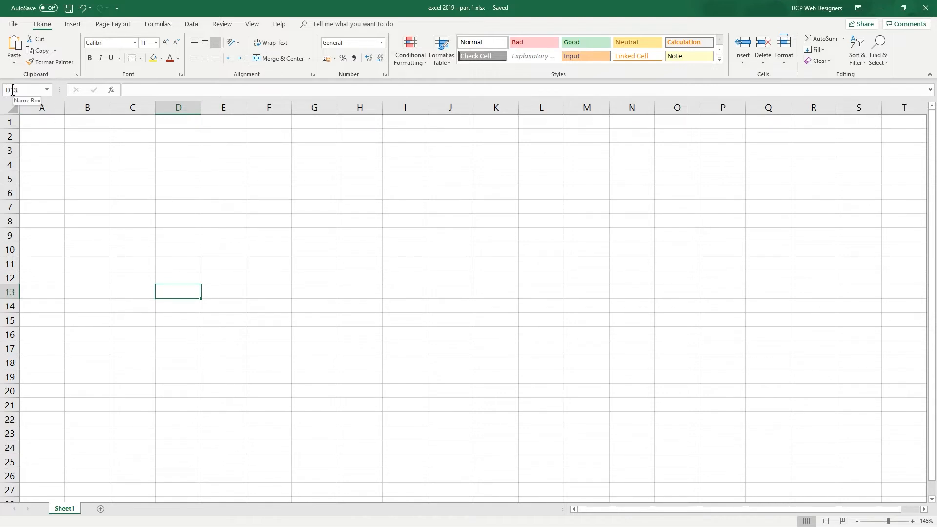
pyautogui.click(343, 208)
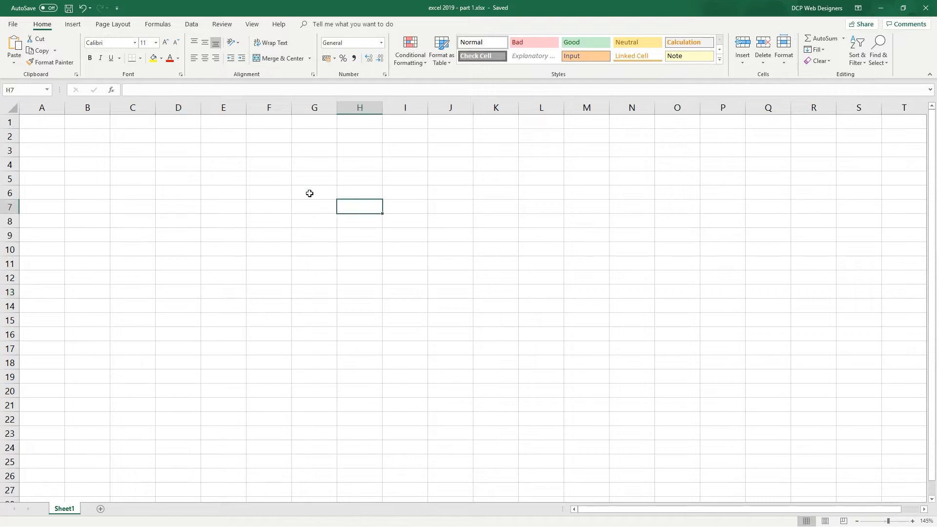
pyautogui.click(386, 318)
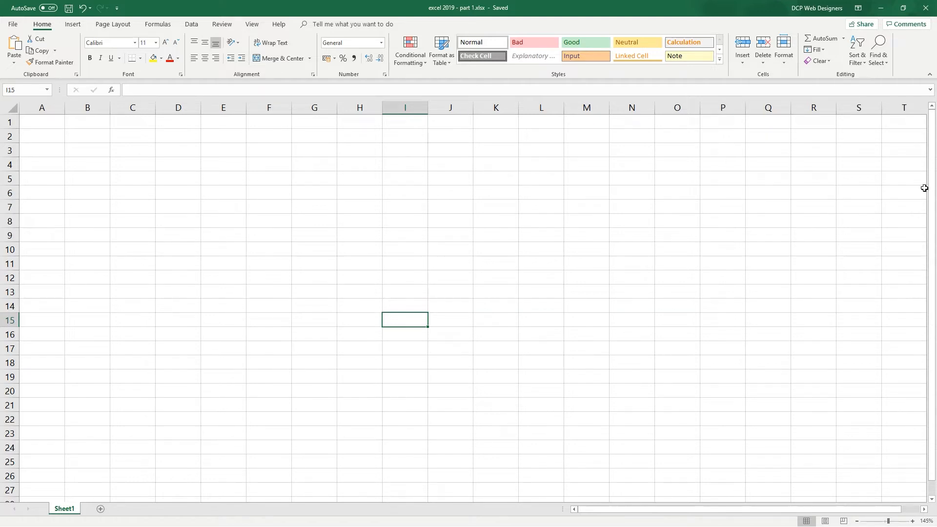
pyautogui.scroll(-8, 806, 400)
pyautogui.click(866, 466)
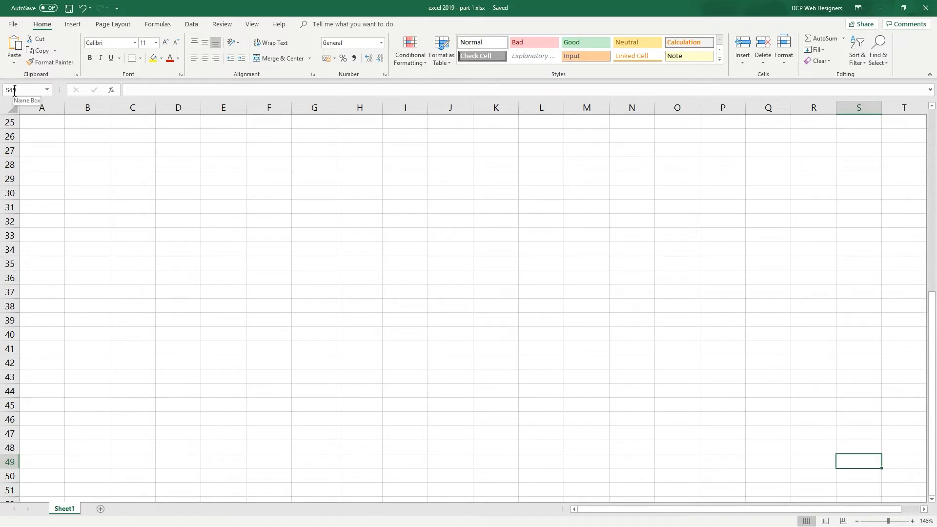
# Enter the heading "Gas Bill" in cell A1.
pyautogui.scroll(8, 67, 209)
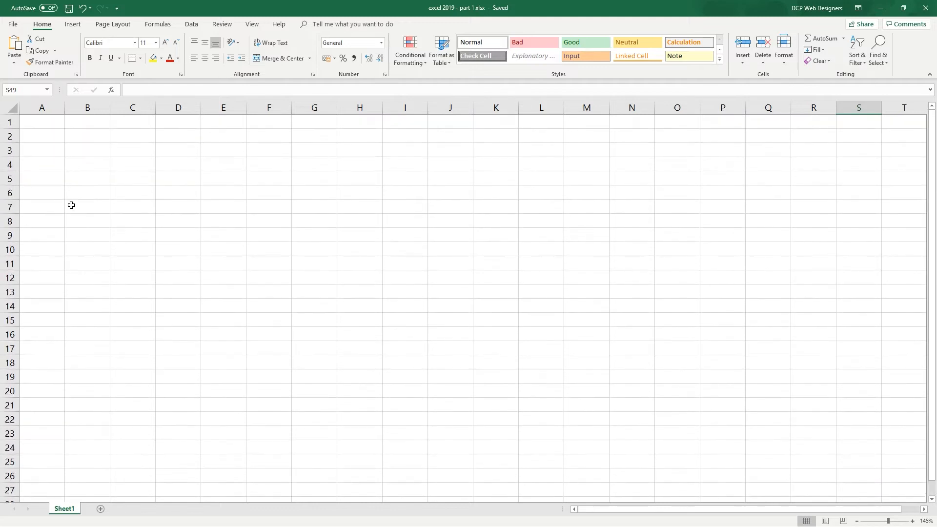
pyautogui.click(47, 123)
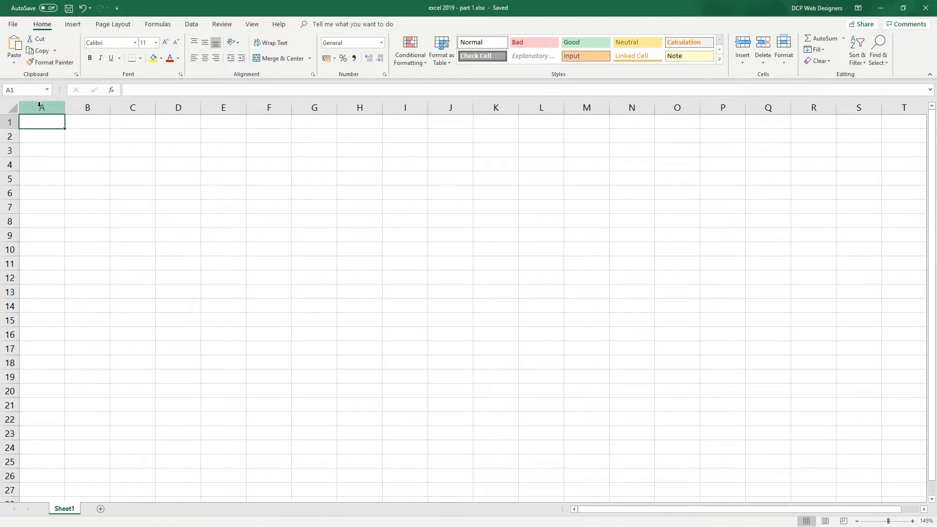
pyautogui.click(9, 121)
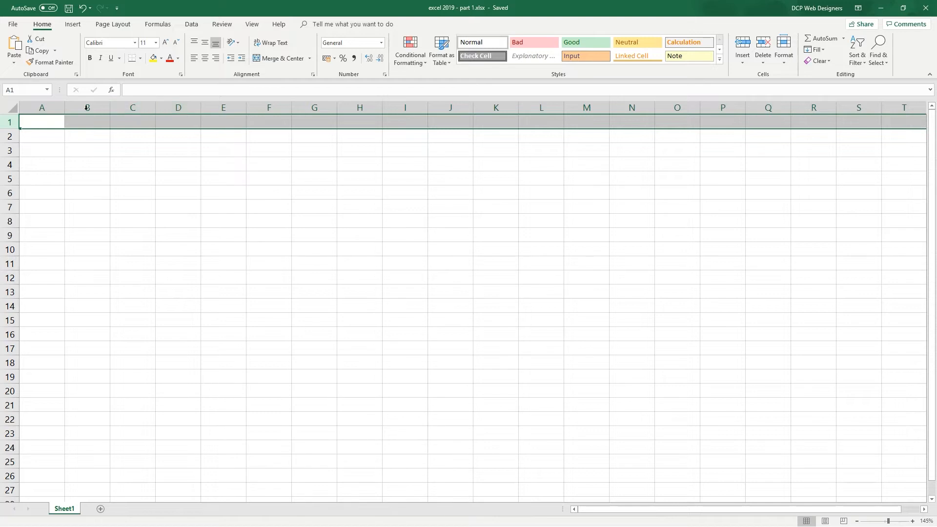
pyautogui.click(43, 123)
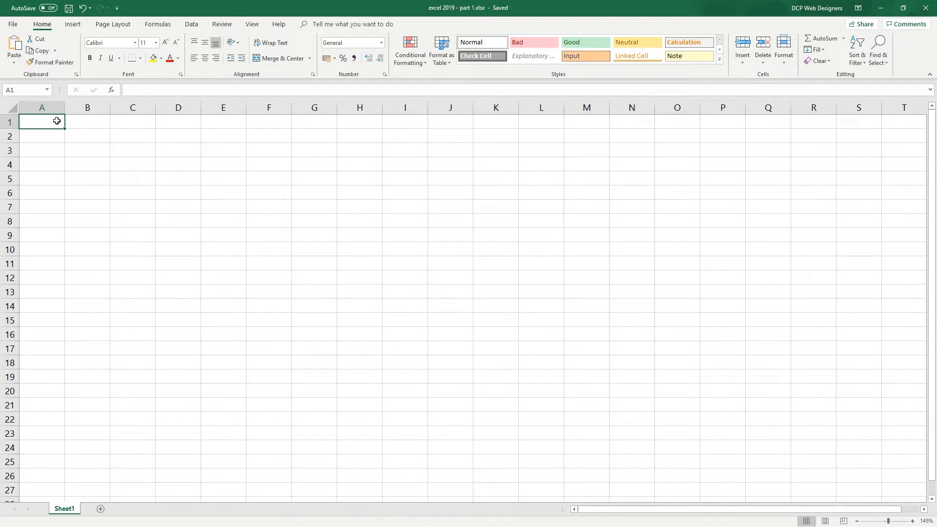
pyautogui.write('Gas Bill')
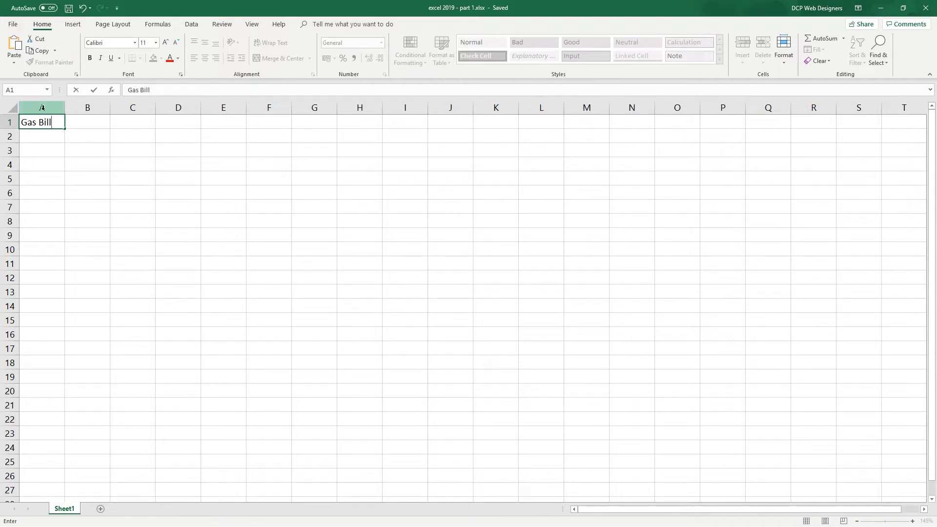
# Enter the heading "Electric Bill" in cell B1 and fit the widths of columns A and B to their headings.
pyautogui.click(102, 125)
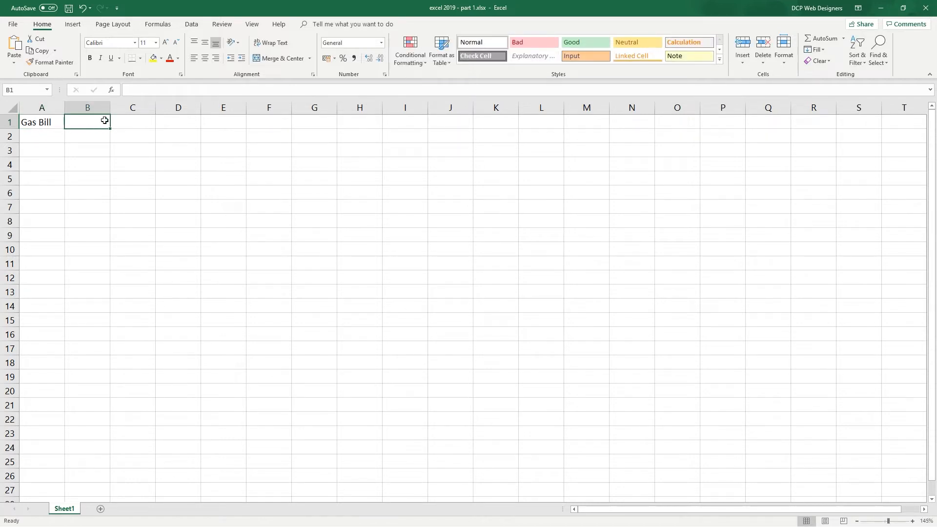
pyautogui.write('Elec')
pyautogui.write('tici')
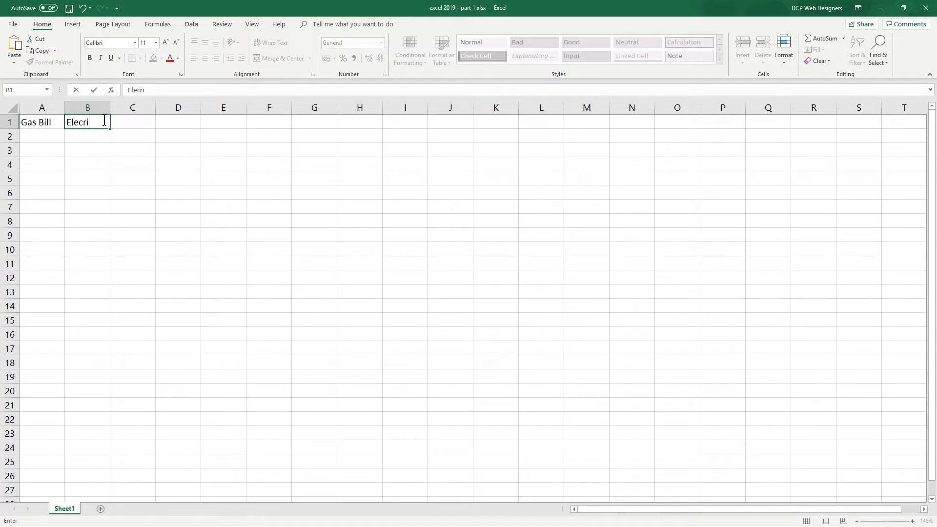
pyautogui.press('BackSpace')
pyautogui.press('BackSpace')
pyautogui.press('BackSpace')
pyautogui.press('BackSpace')
pyautogui.write('tric Bill')
pyautogui.press('Return')
pyautogui.moveTo(109, 107); pyautogui.dragTo(120, 107)
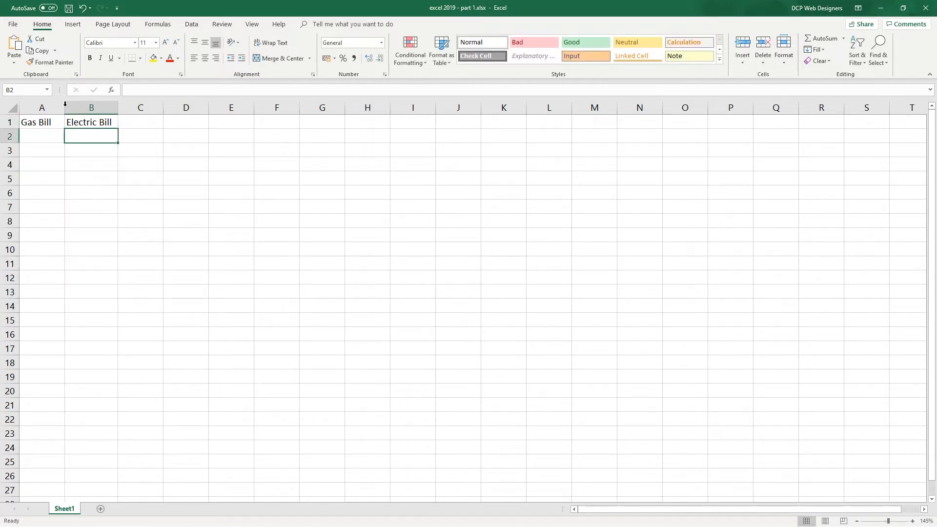
pyautogui.doubleClick(64, 107)
# Enter the heading "Water" in cell C1.
pyautogui.click(138, 121)
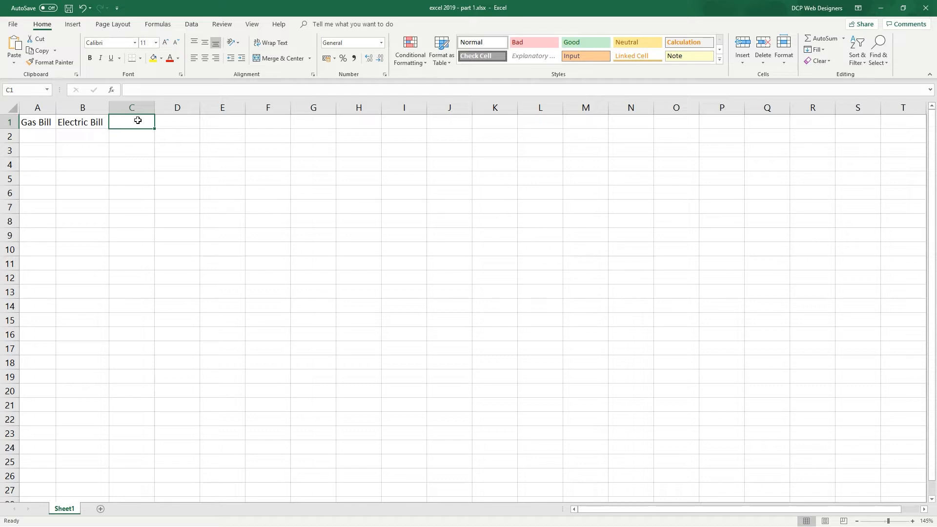
pyautogui.write('Water')
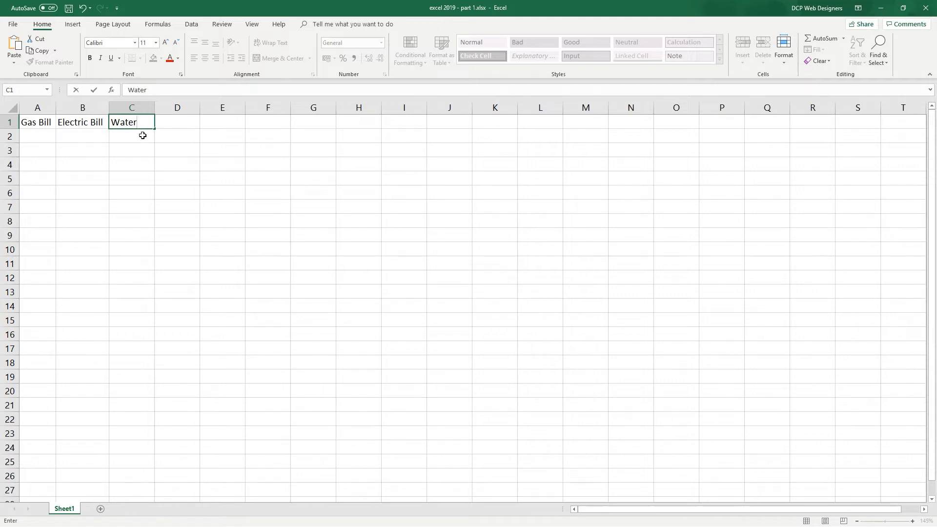
pyautogui.click(142, 137)
pyautogui.click(136, 120)
pyautogui.doubleClick(146, 120)
# Remove the word "Bill" from the heading in cell B1.
pyautogui.doubleClick(93, 122)
pyautogui.moveTo(94, 122); pyautogui.dragTo(125, 119)
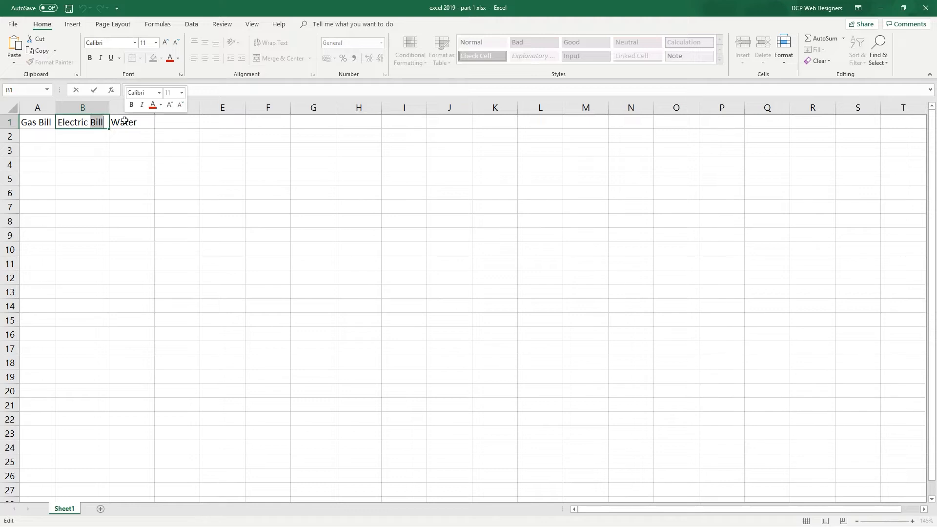
pyautogui.press('BackSpace')
pyautogui.press('BackSpace')
pyautogui.press('BackSpace')
# Shorten the heading in cell A1 to "Gas".
pyautogui.doubleClick(44, 122)
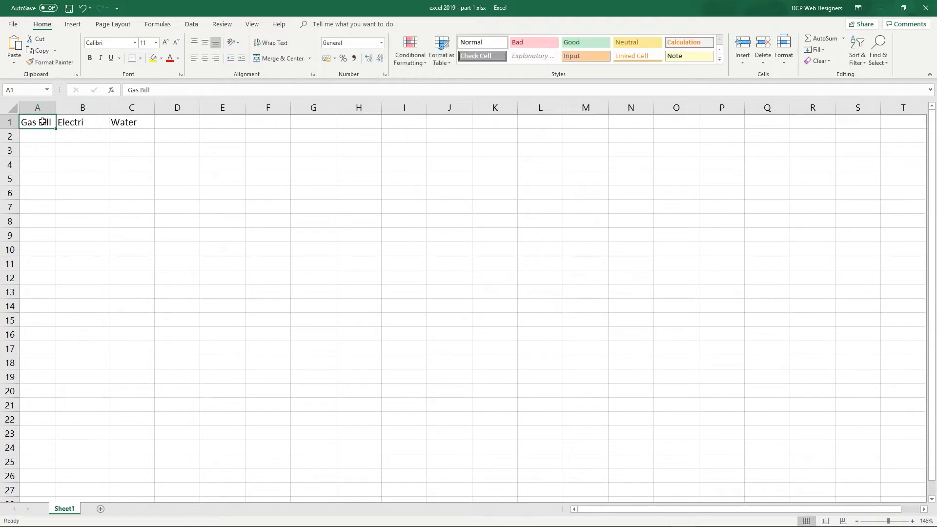
pyautogui.moveTo(44, 122); pyautogui.dragTo(77, 122)
pyautogui.press('BackSpace')
pyautogui.press('BackSpace')
pyautogui.press('BackSpace')
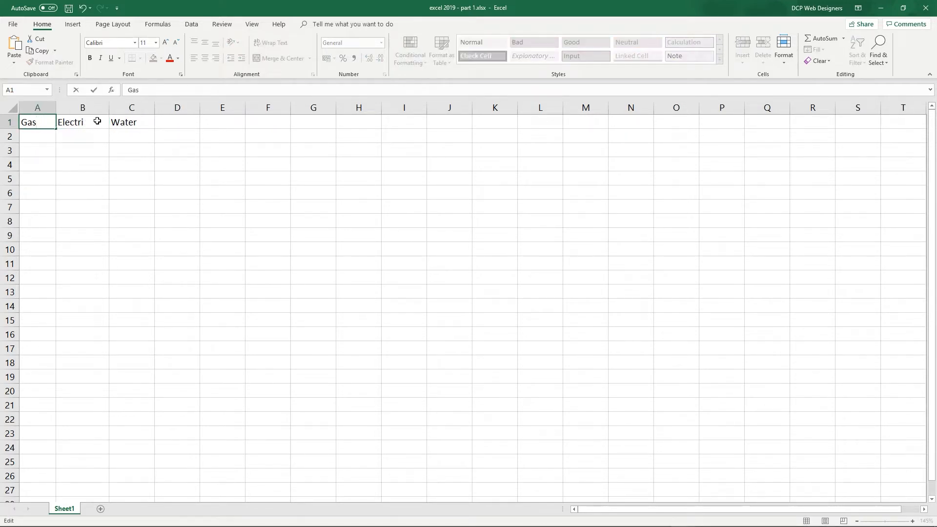
# Correct the spelling of the heading in cell B1 to "Electric".
pyautogui.doubleClick(98, 122)
pyautogui.write('c')
pyautogui.click(119, 146)
# Enter the heading "Mobie Phone" in cell D1 and fit column D's width to it.
pyautogui.click(186, 120)
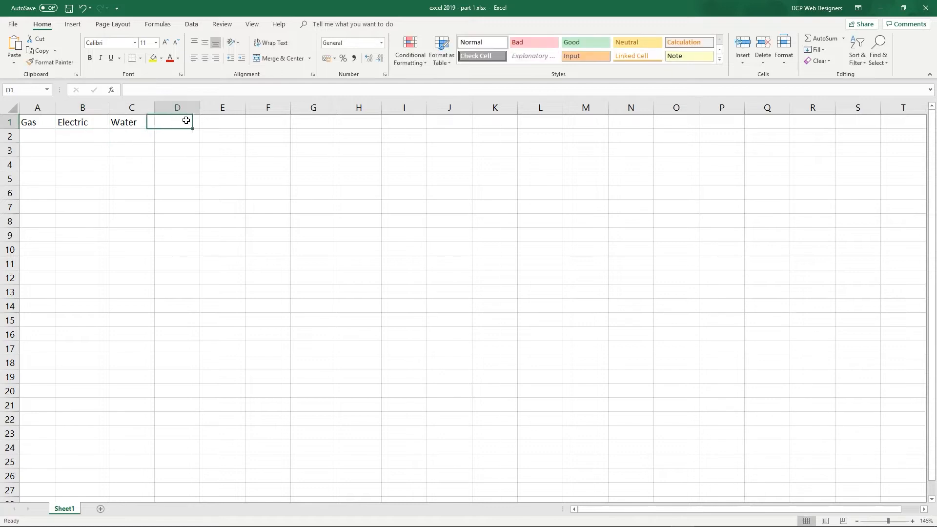
pyautogui.write('Mobie P')
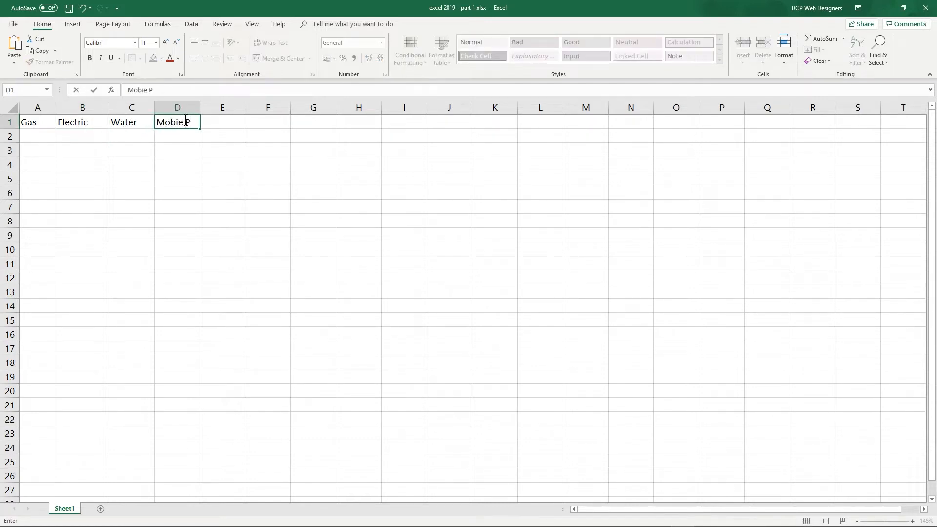
pyautogui.write('hone')
pyautogui.press('Return')
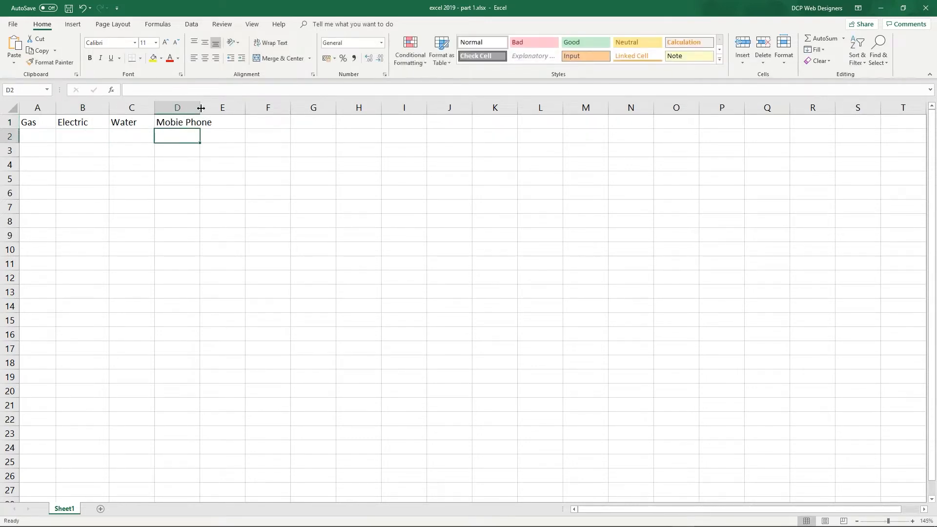
pyautogui.doubleClick(200, 108)
# Enter the heading "Internet Access" in cell E1 and fit column E's width to it.
pyautogui.click(250, 119)
pyautogui.write('Int')
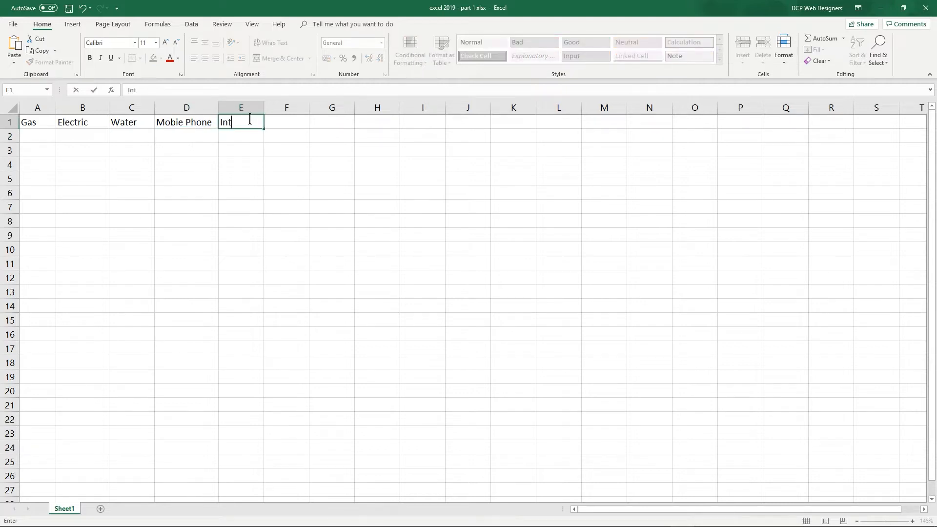
pyautogui.write('ernet Access')
pyautogui.press('Return')
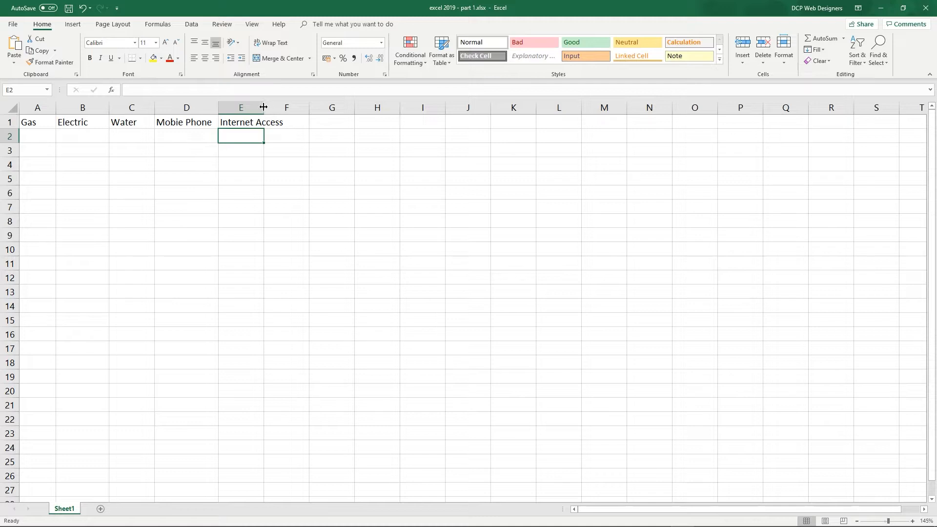
pyautogui.doubleClick(264, 107)
# Enter the heading "Mortgage" in cell F1.
pyautogui.click(317, 121)
pyautogui.write('Mo')
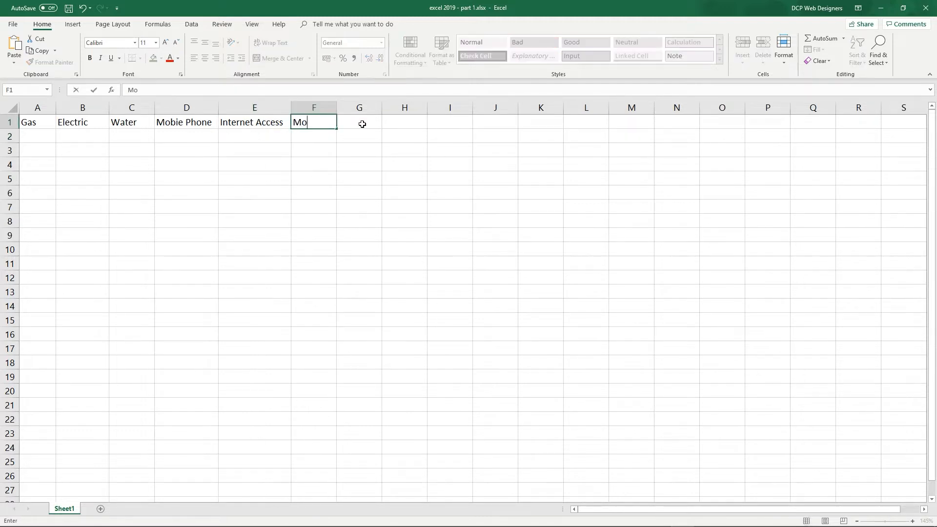
pyautogui.write('rtgage')
# Enter the heading "Car Insurance" in cell G1 and fit column G's width to it.
pyautogui.click(362, 123)
pyautogui.write('Car')
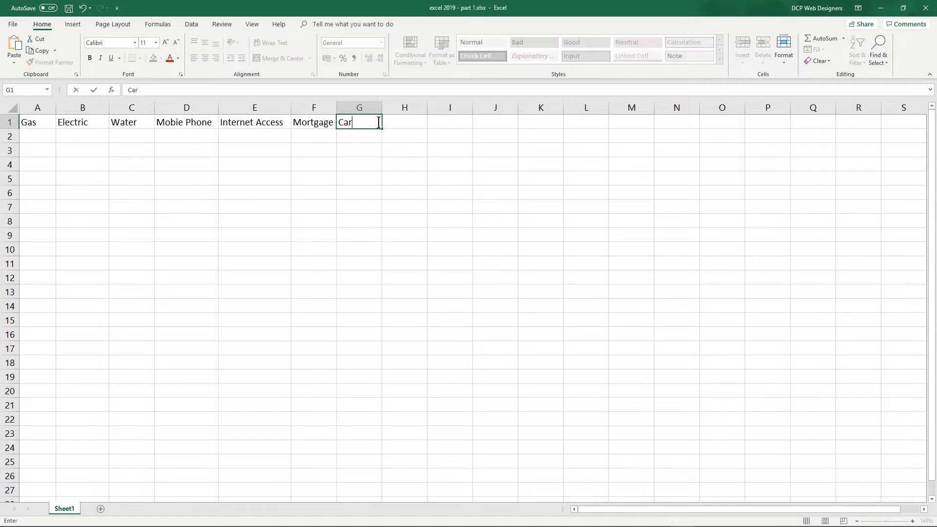
pyautogui.write(' Insurance')
pyautogui.press('Return')
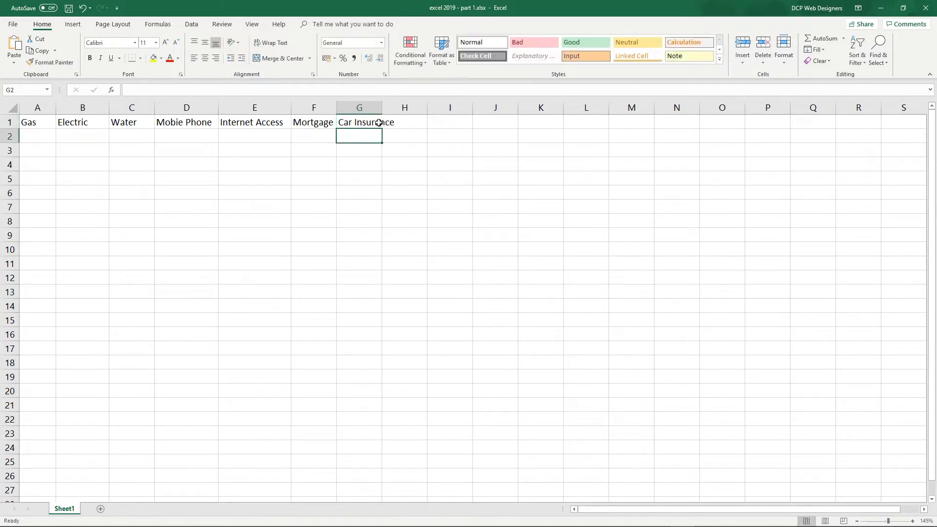
pyautogui.doubleClick(382, 108)
# Enter the heading "Car Fuel" in cell H1.
pyautogui.click(425, 125)
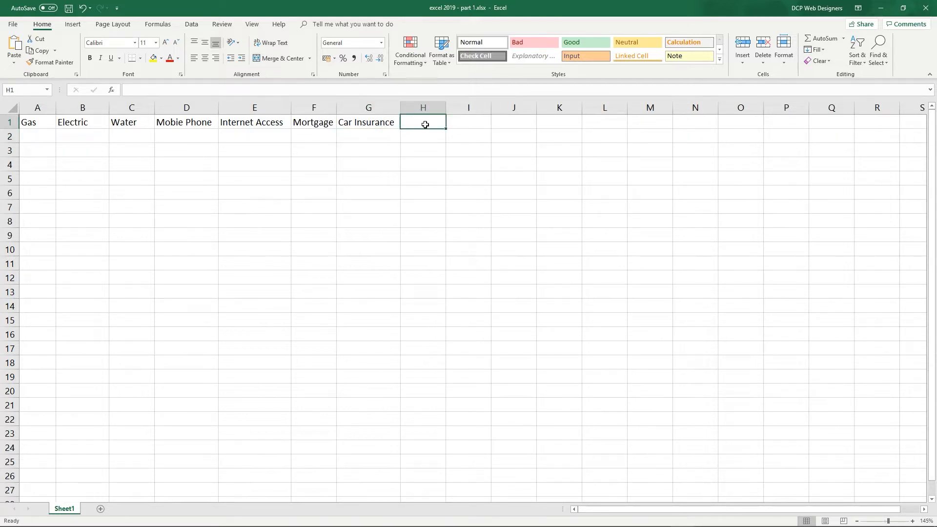
pyautogui.write('Ca')
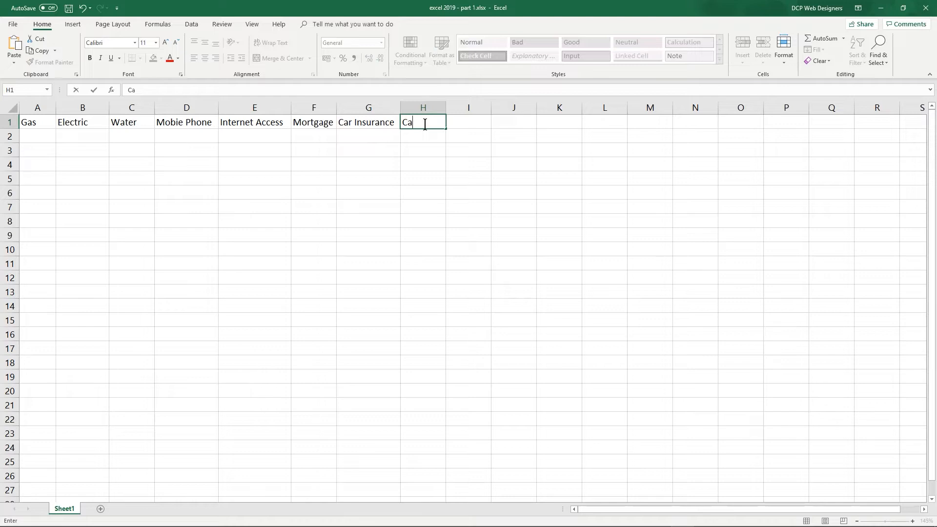
pyautogui.write('r Fuel')
pyautogui.press('Return')
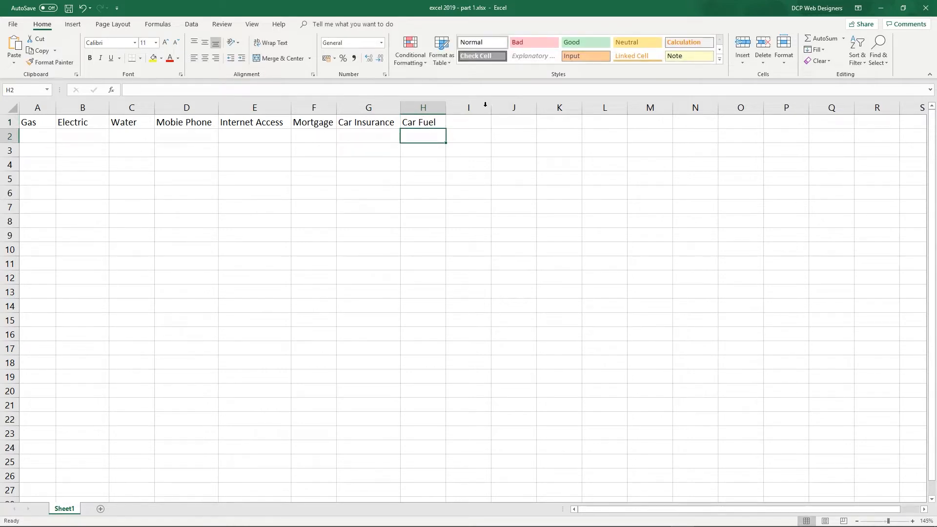
# Widen column I, select cell I1 and save the workbook.
pyautogui.moveTo(493, 106); pyautogui.dragTo(518, 106)
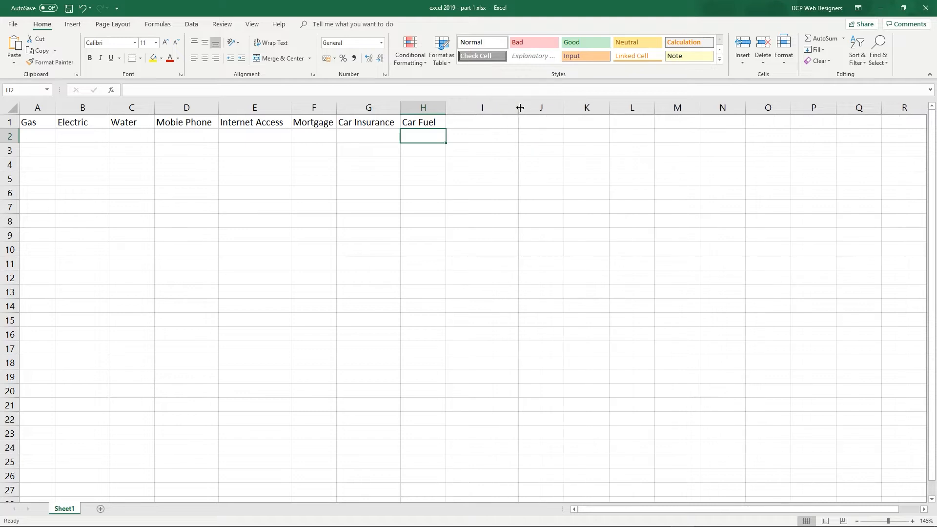
pyautogui.click(465, 122)
pyautogui.hotkey('ctrl', 's')
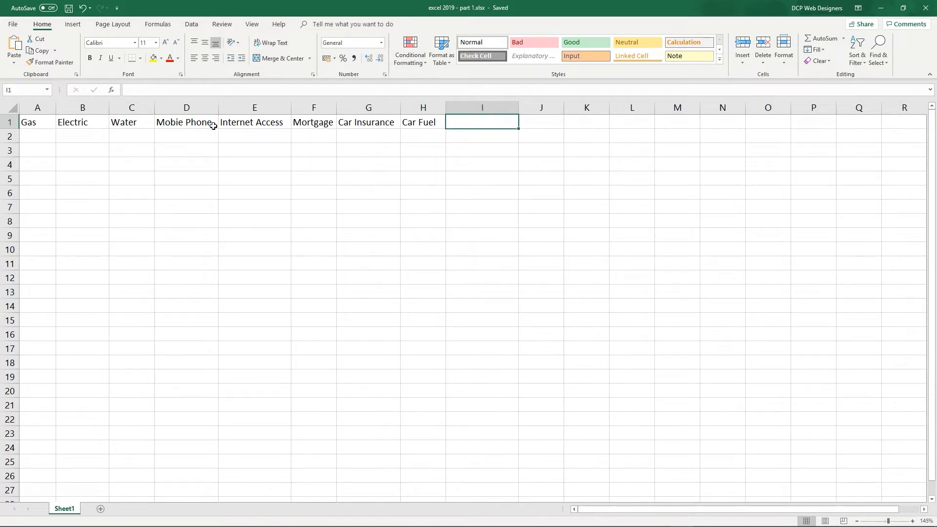
# Enter the heading "Food" in cell I1, fit column I to it and widen the column slightly.
pyautogui.write('Food')
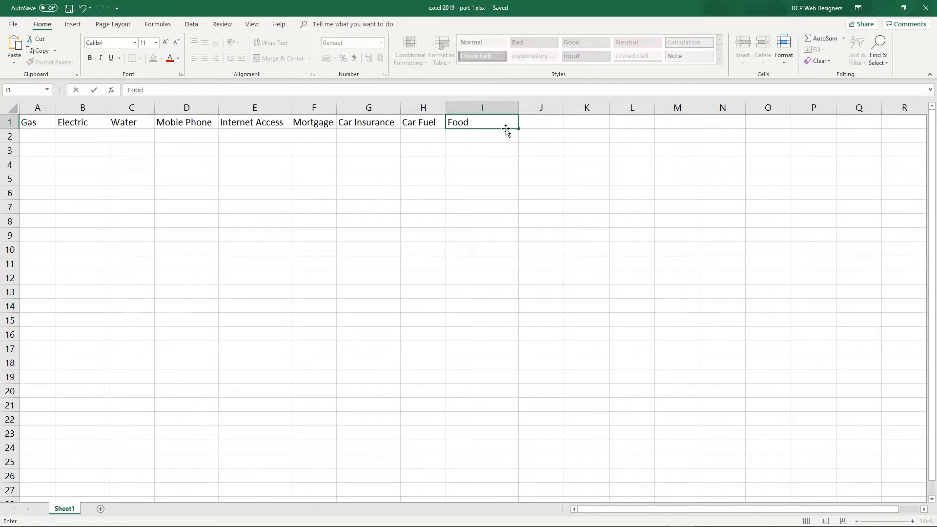
pyautogui.click(506, 130)
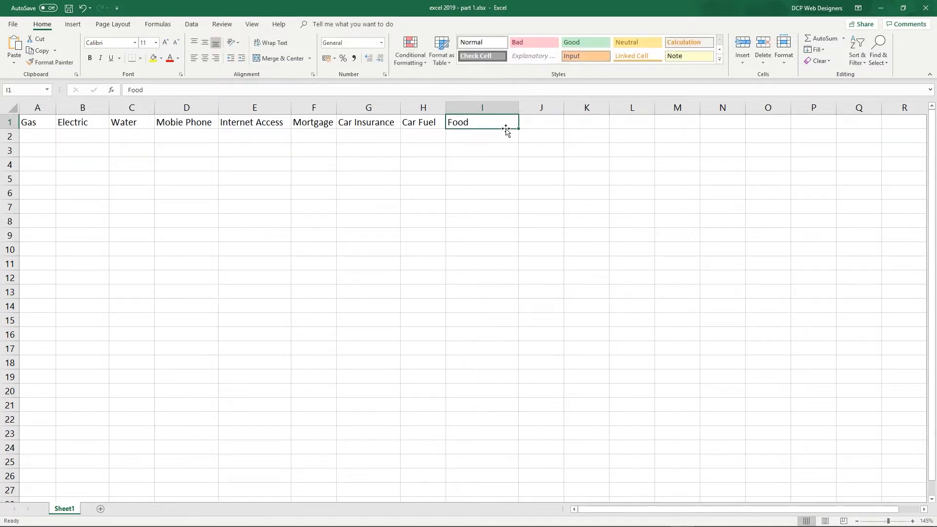
pyautogui.press('Tab')
pyautogui.moveTo(517, 109); pyautogui.dragTo(517, 109)
pyautogui.doubleClick(517, 109)
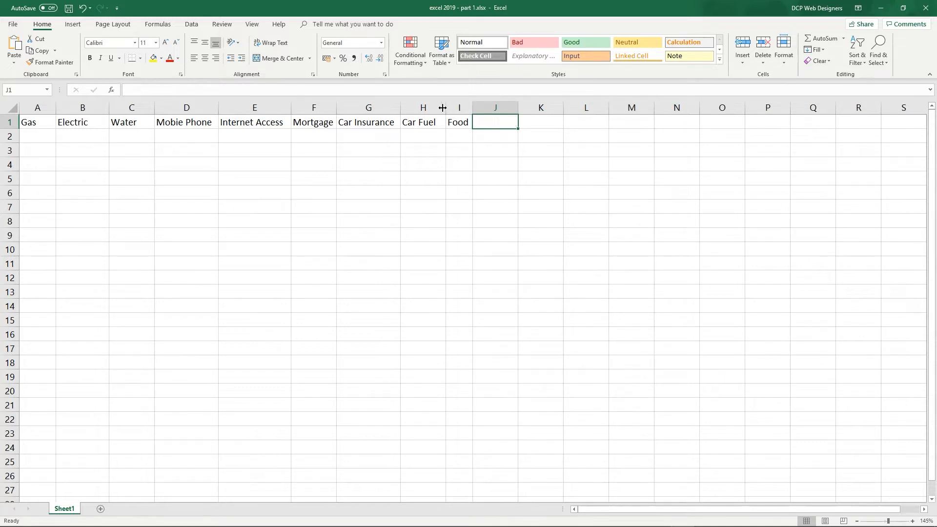
pyautogui.moveTo(473, 107); pyautogui.dragTo(496, 107)
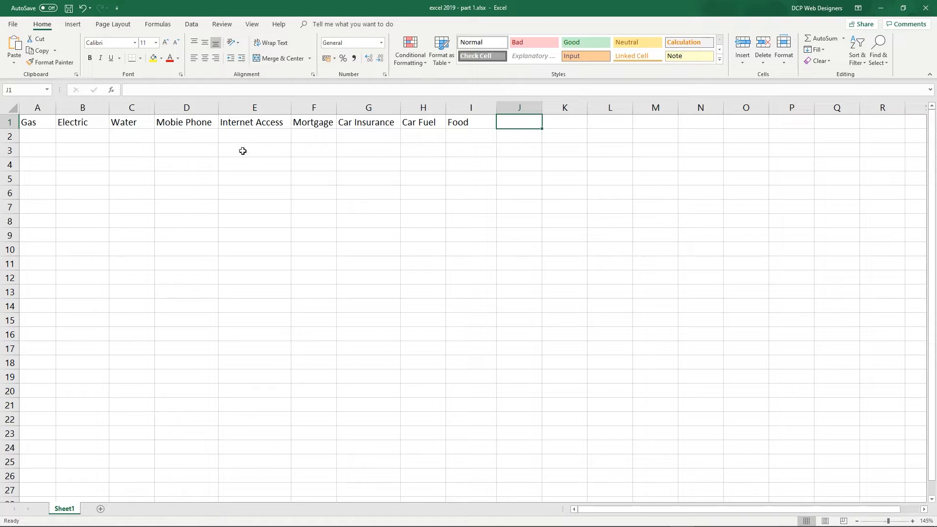
# Make all the headings in row 1 bold.
pyautogui.click(7, 123)
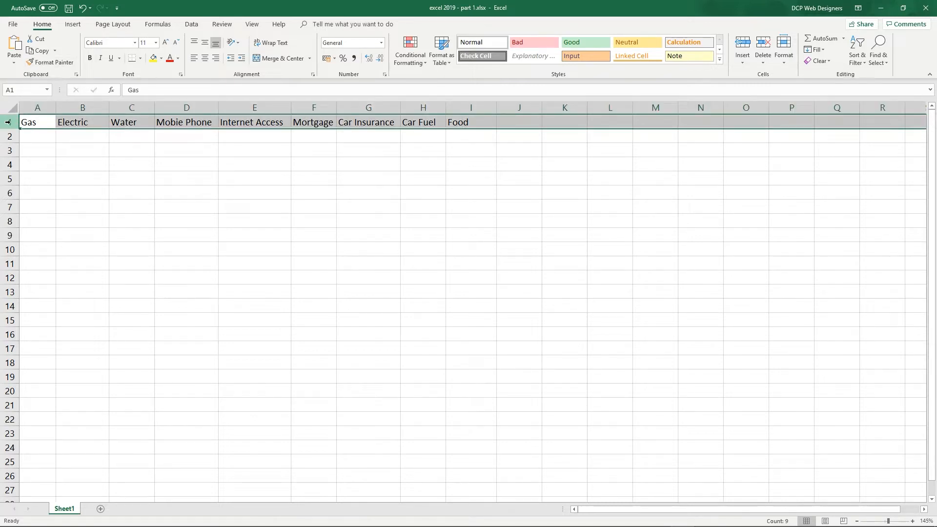
pyautogui.keyDown('ctrl'); pyautogui.scroll(4, 118, 168); pyautogui.keyUp('ctrl')
pyautogui.keyDown('ctrl'); pyautogui.scroll(1, 118, 167); pyautogui.keyUp('ctrl')
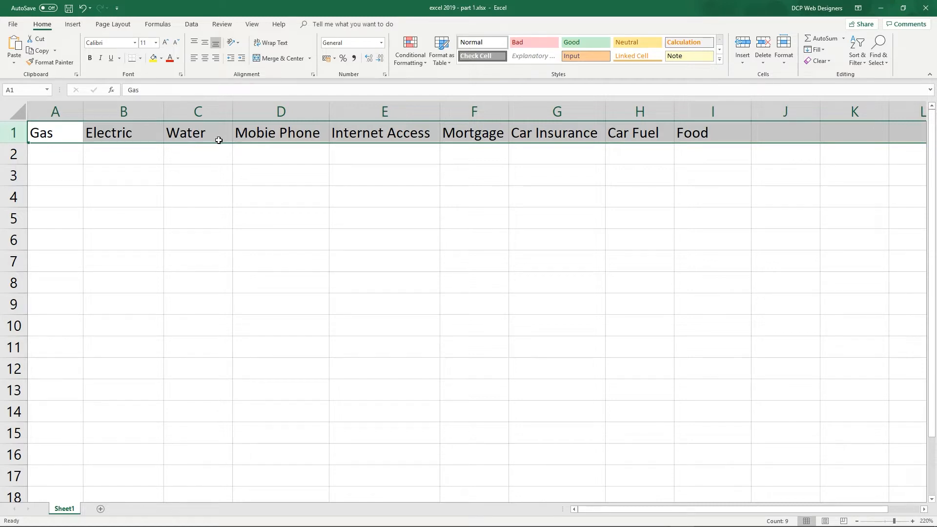
pyautogui.click(91, 61)
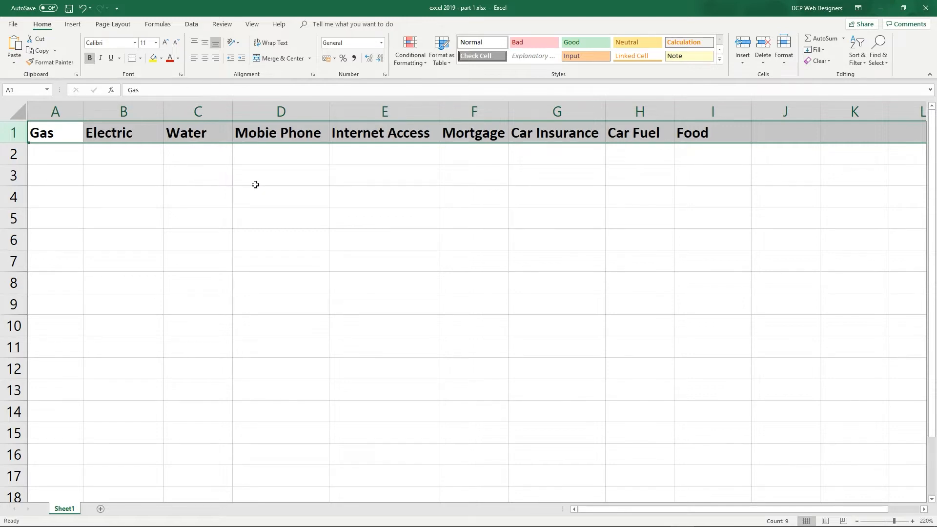
# Select the block A2:F12, then select all of row 1 and check its Bold setting.
pyautogui.click(42, 152)
pyautogui.moveTo(43, 152); pyautogui.dragTo(442, 372)
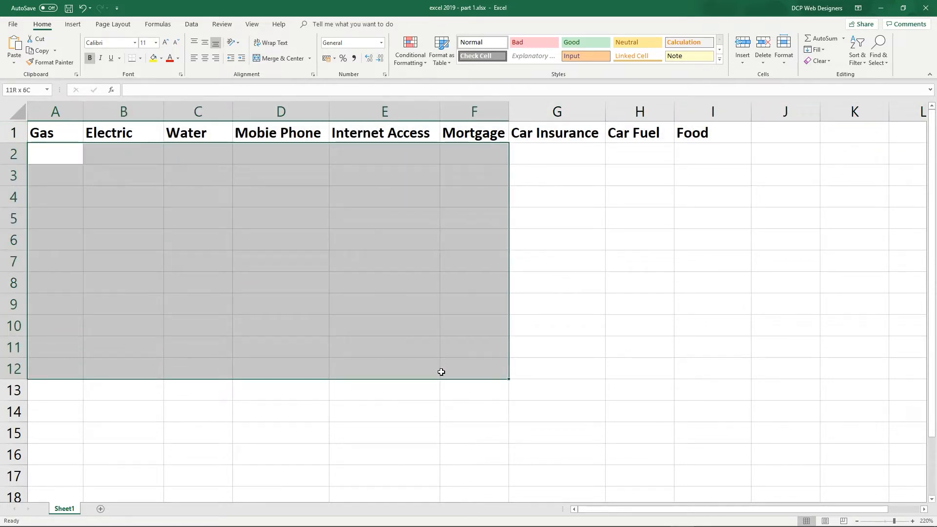
pyautogui.click(11, 133)
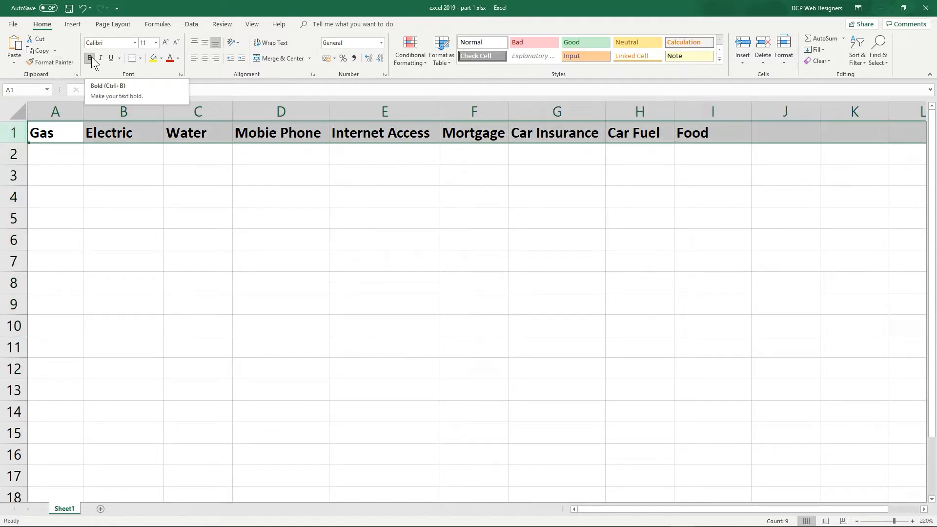
pyautogui.click(166, 210)
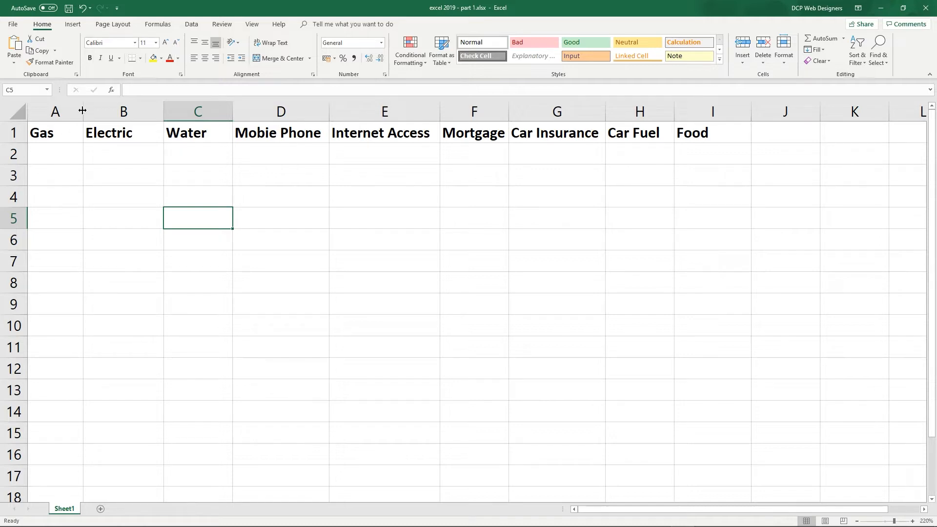
# Narrow columns A and B and widen column D by hand.
pyautogui.moveTo(83, 110); pyautogui.dragTo(66, 111)
pyautogui.moveTo(146, 111); pyautogui.dragTo(126, 112)
pyautogui.moveTo(292, 110)
pyautogui.mouseDown()
pyautogui.moveTo(261, 110)
pyautogui.moveTo(303, 107)
pyautogui.mouseUp()
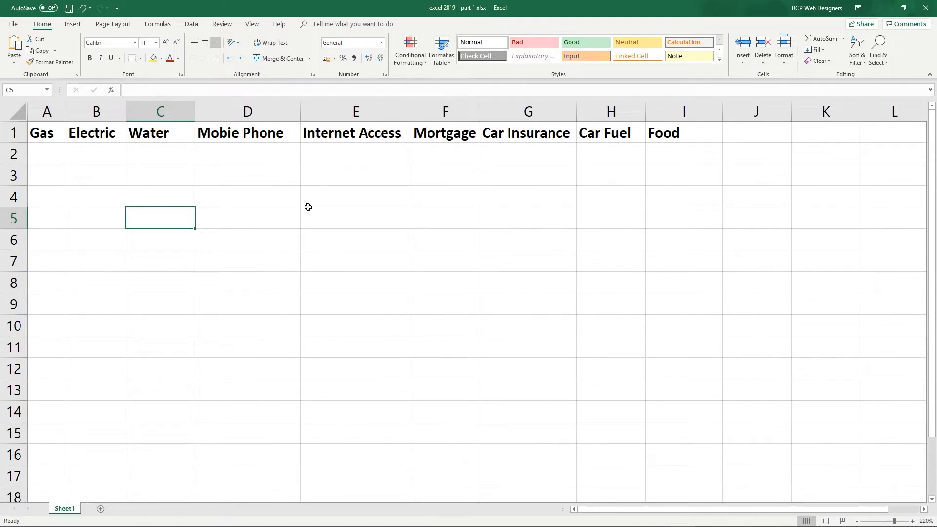
# Auto-fit the widths of all columns in the sheet to their contents and save the workbook.
pyautogui.click(18, 112)
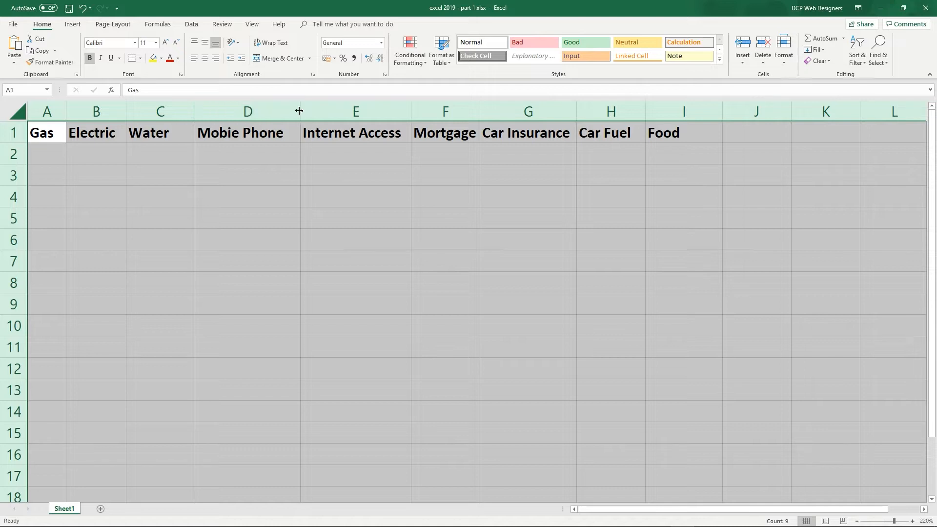
pyautogui.doubleClick(195, 110)
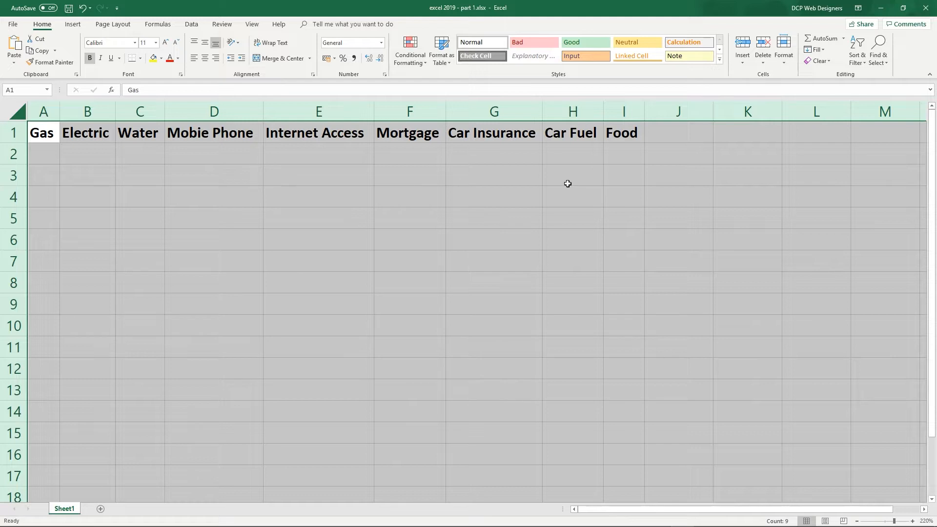
pyautogui.click(363, 171)
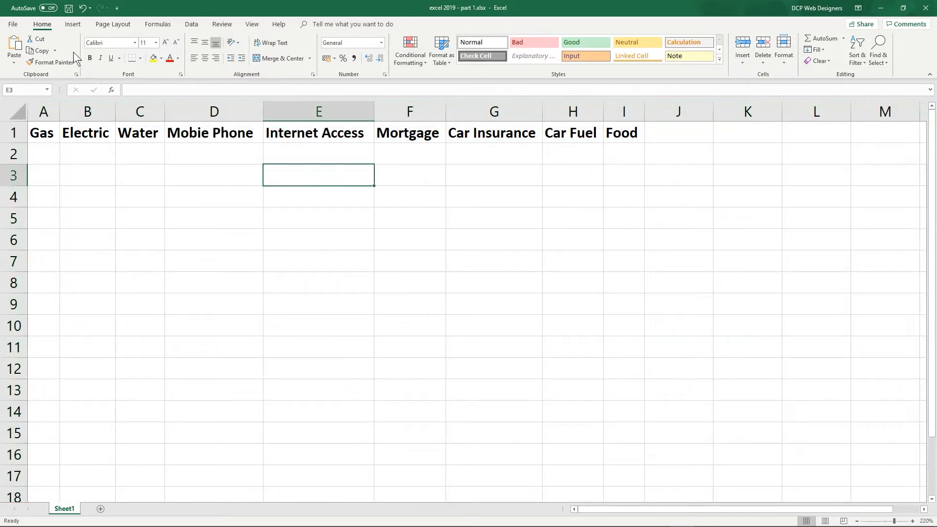
pyautogui.click(68, 9)
# Insert a blank column before the Gas column.
pyautogui.click(43, 112)
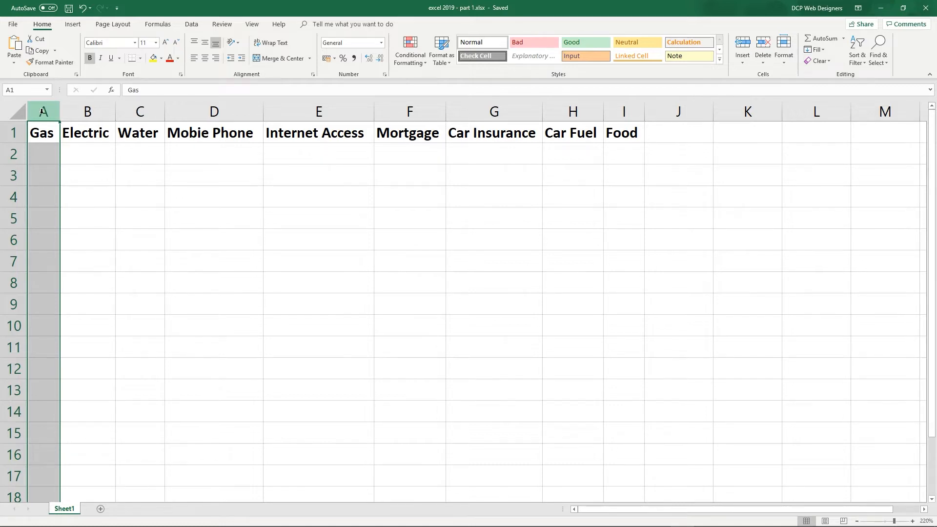
pyautogui.rightClick(43, 112)
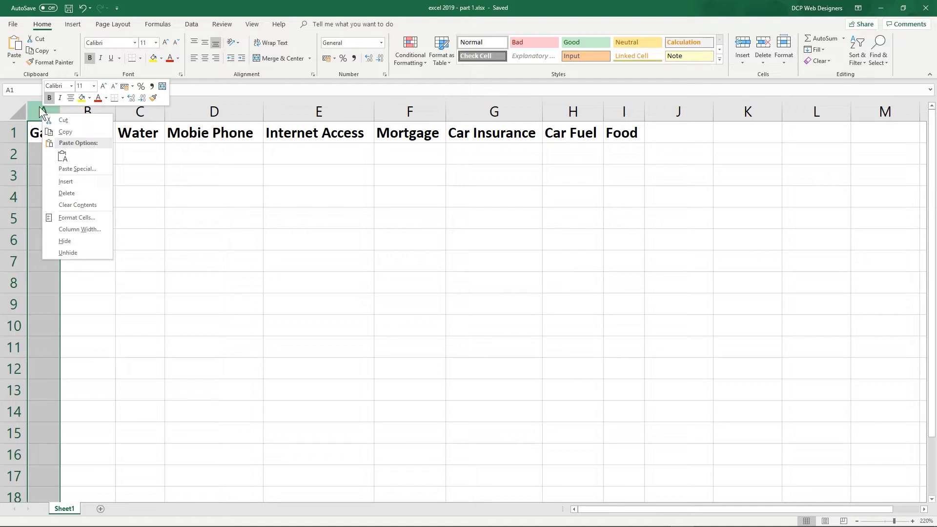
pyautogui.click(41, 108)
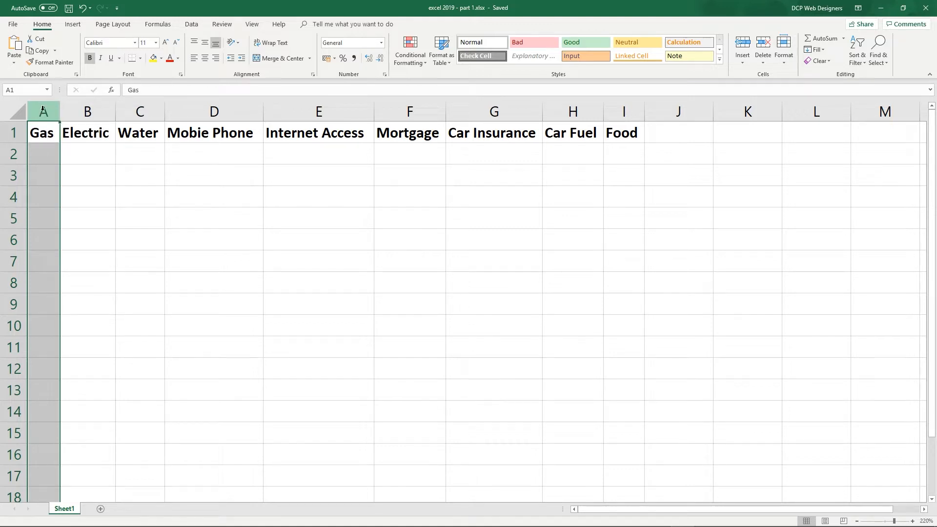
pyautogui.rightClick(43, 108)
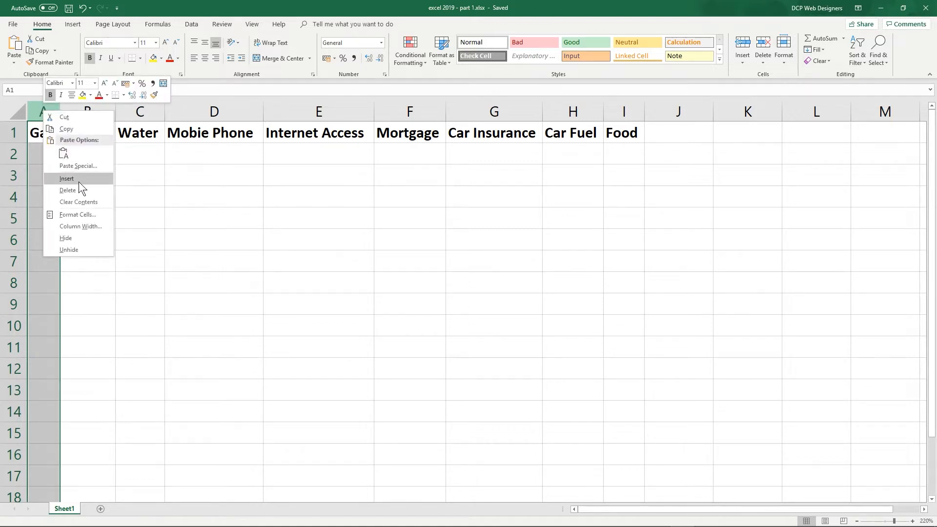
pyautogui.click(78, 181)
# Enter the heading Month in cell A1 and save the workbook.
pyautogui.click(52, 132)
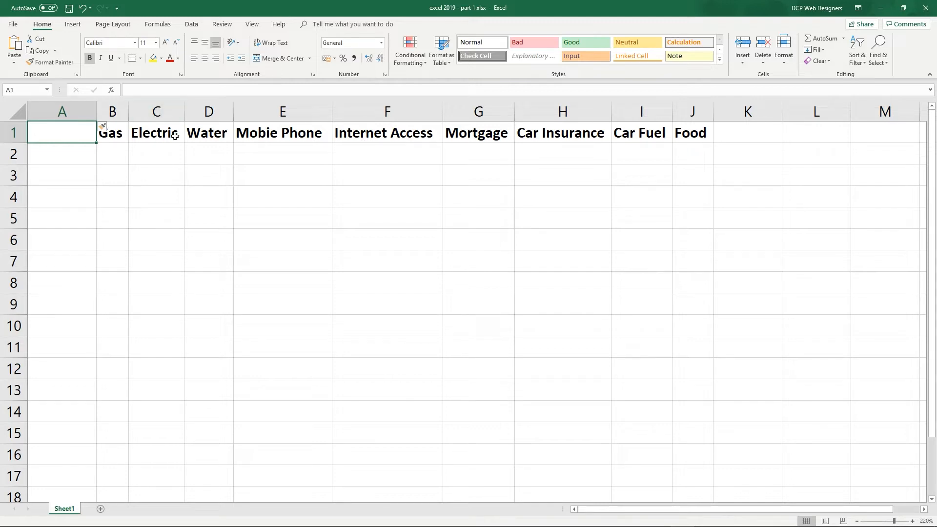
pyautogui.click(114, 136)
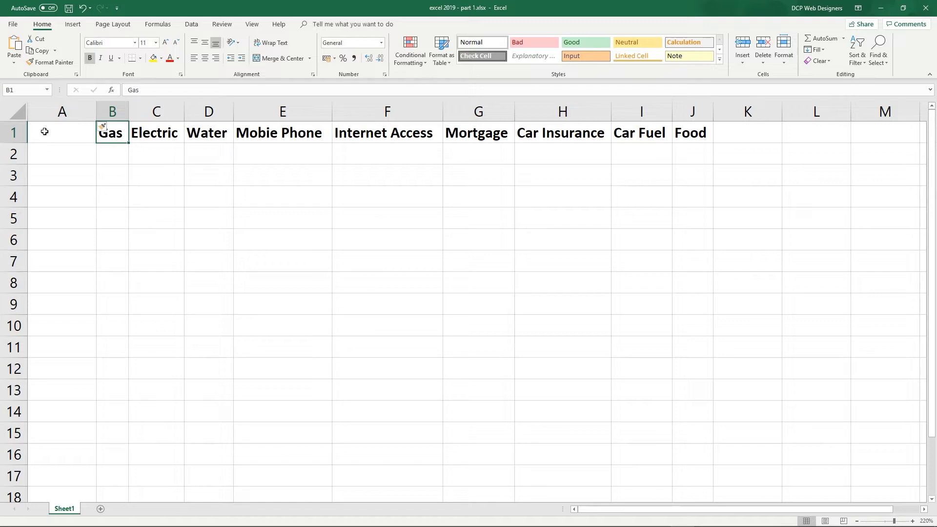
pyautogui.click(64, 135)
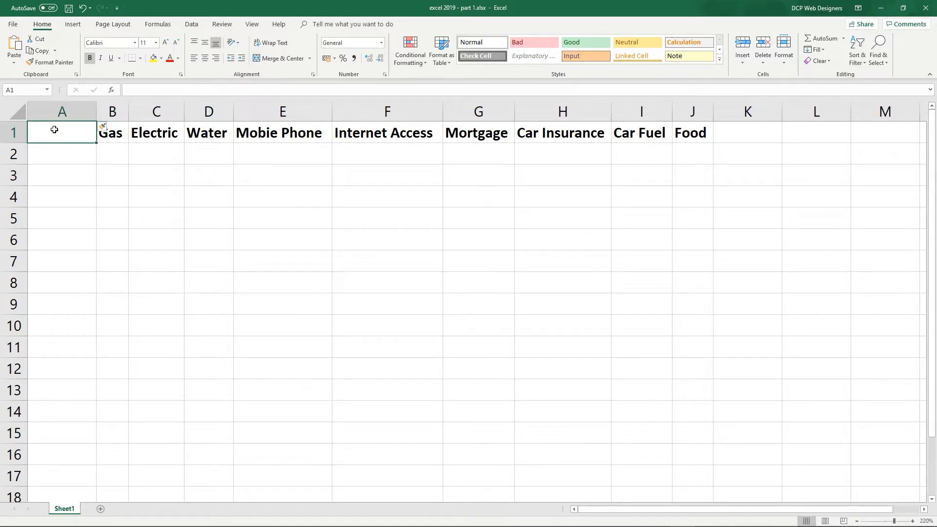
pyautogui.write('Da')
pyautogui.press('BackSpace')
pyautogui.press('BackSpace')
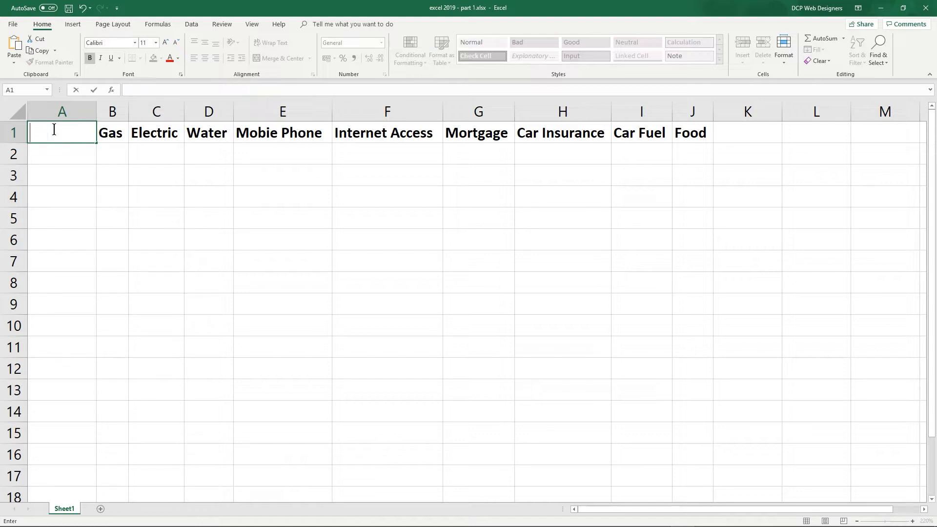
pyautogui.write('Month')
pyautogui.press('Return')
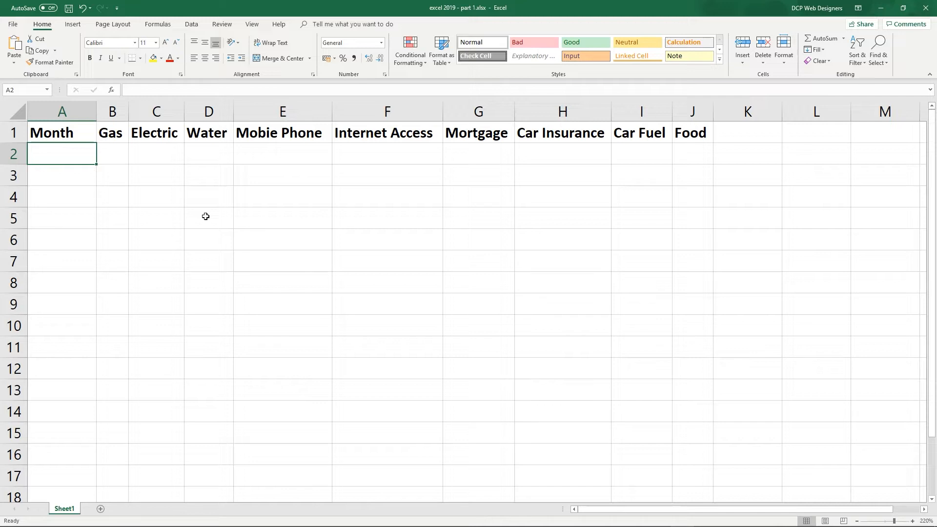
pyautogui.hotkey('ctrl', 's')
# Enter January in cell A2, then reopen the cell for editing and commit it.
pyautogui.write('J')
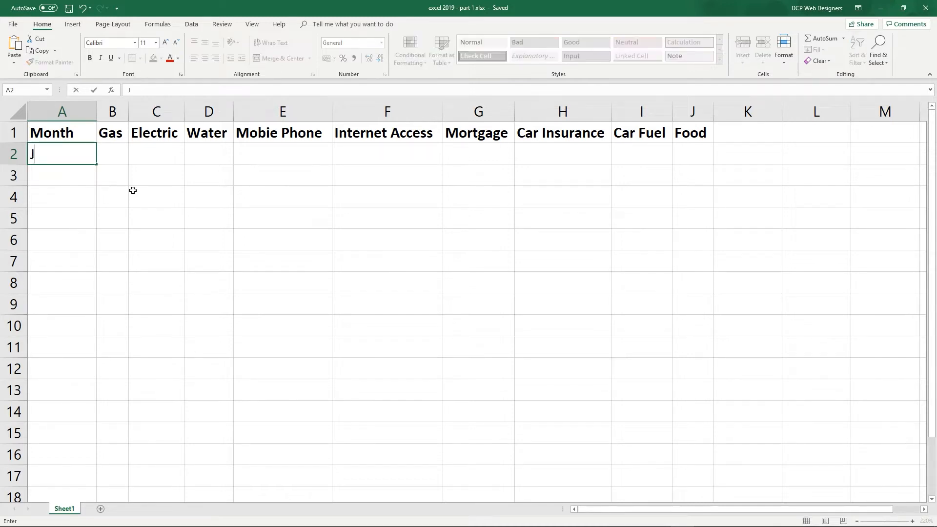
pyautogui.write('anuary')
pyautogui.press('Return')
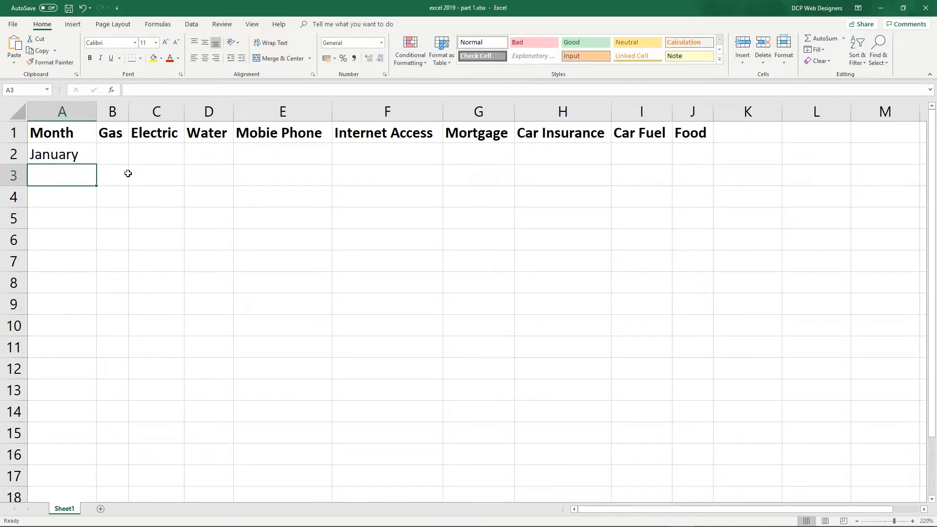
pyautogui.click(91, 160)
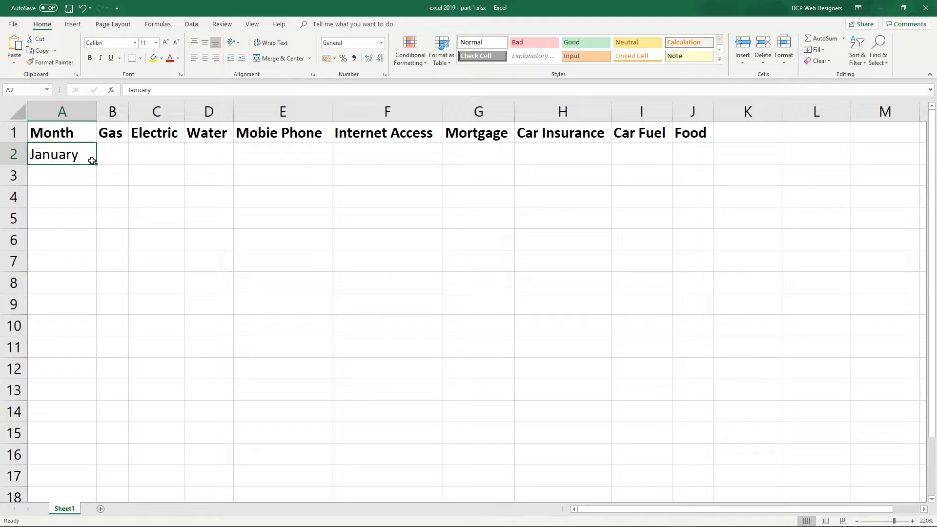
pyautogui.press('F2')
pyautogui.press('BackSpace')
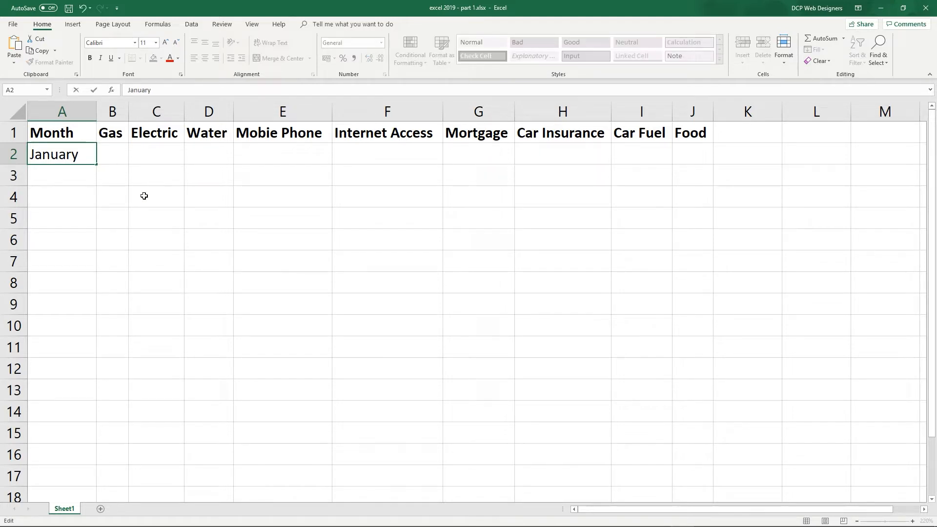
pyautogui.press('Return')
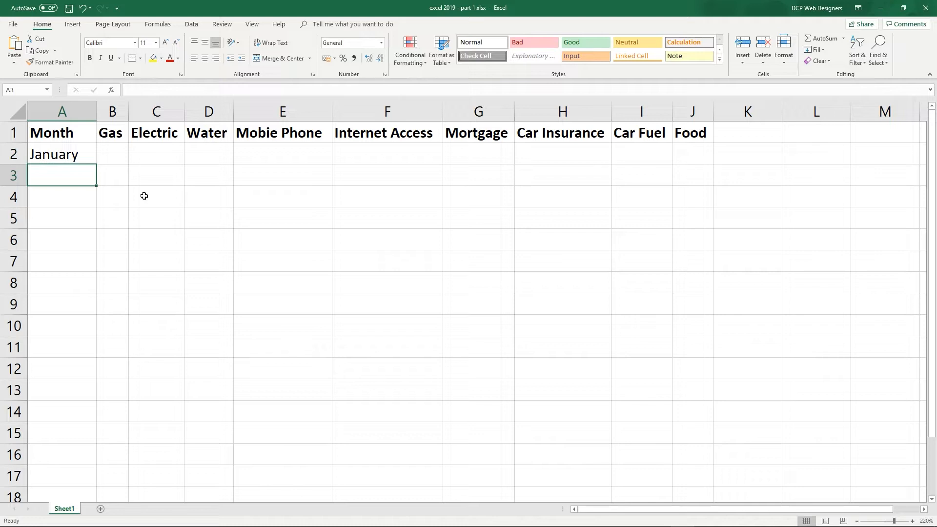
pyautogui.press('Down')
pyautogui.press('Down')
pyautogui.press('Down')
pyautogui.press('Down')
pyautogui.press('Down')
pyautogui.press('Down')
pyautogui.press('Down')
pyautogui.press('Down')
pyautogui.press('Up')
pyautogui.press('Up')
pyautogui.press('Right')
pyautogui.press('Right')
pyautogui.press('Right')
pyautogui.press('Right')
pyautogui.press('Right')
pyautogui.press('Up')
pyautogui.press('Up')
pyautogui.press('Up')
pyautogui.press('Up')
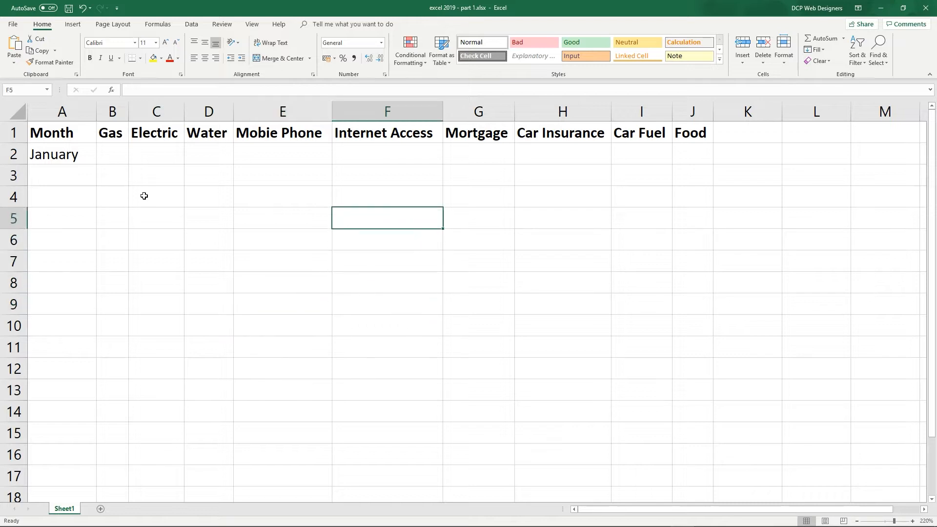
pyautogui.press('Up')
pyautogui.press('Up')
pyautogui.press('Left')
pyautogui.press('Left')
pyautogui.press('Left')
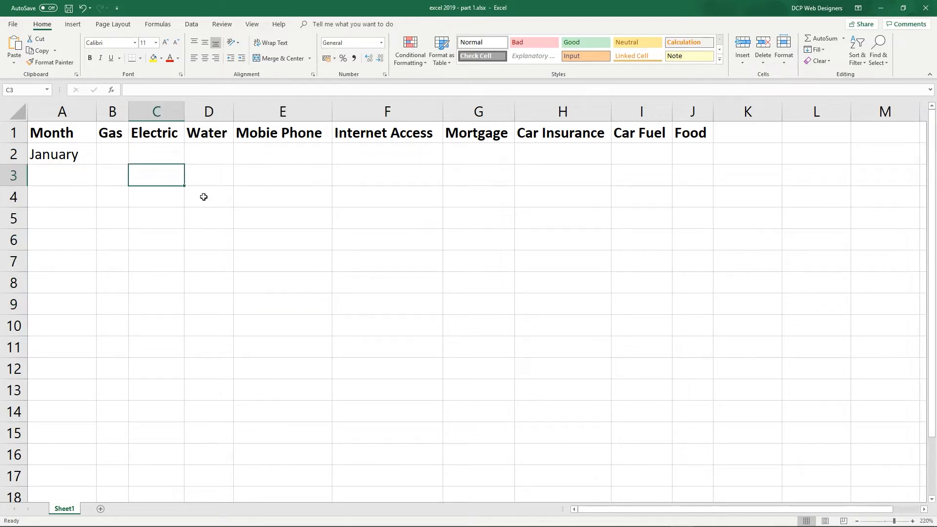
pyautogui.click(415, 239)
pyautogui.click(561, 261)
pyautogui.click(244, 300)
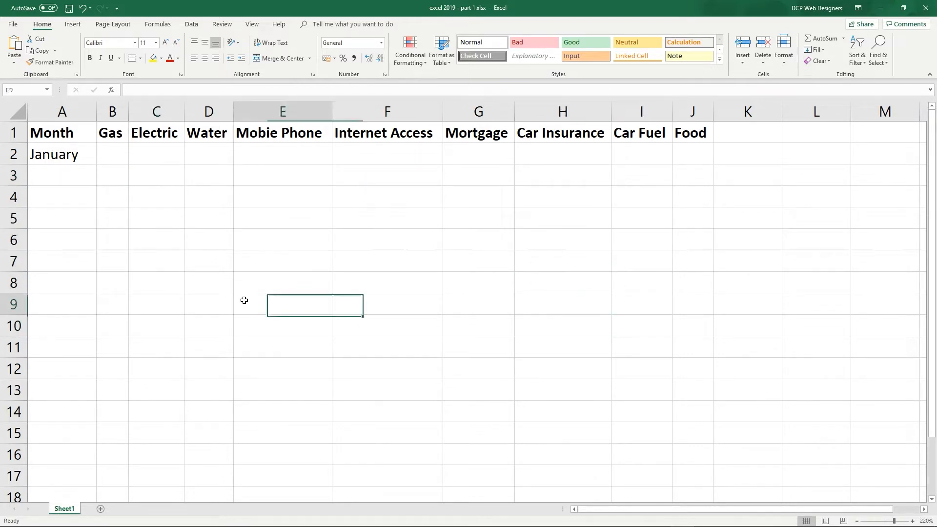
pyautogui.click(76, 172)
pyautogui.doubleClick(89, 154)
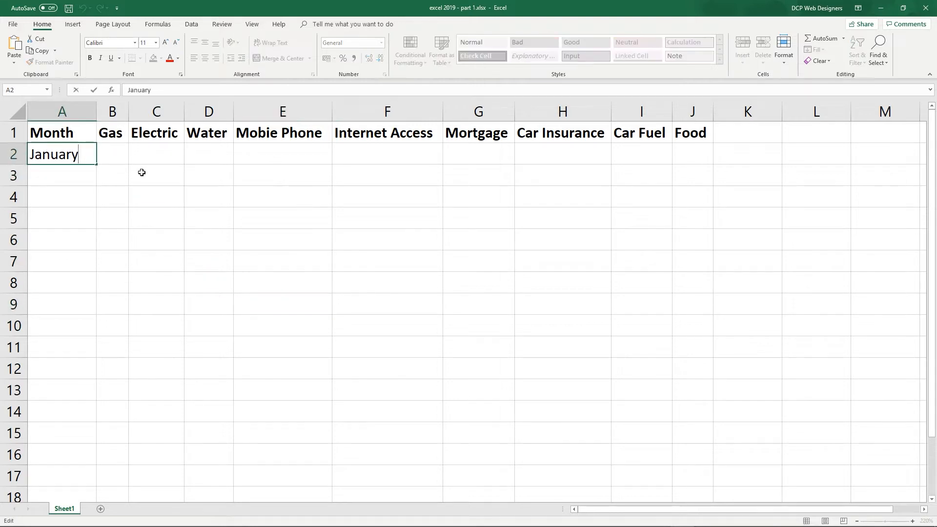
pyautogui.press('Return')
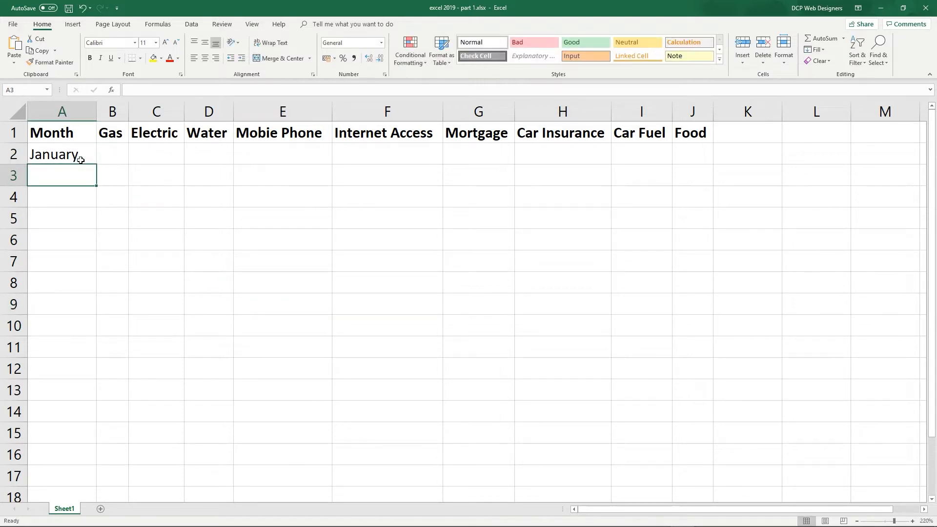
# Fill the month names down column A from January in A2 to December in A13.
pyautogui.click(78, 155)
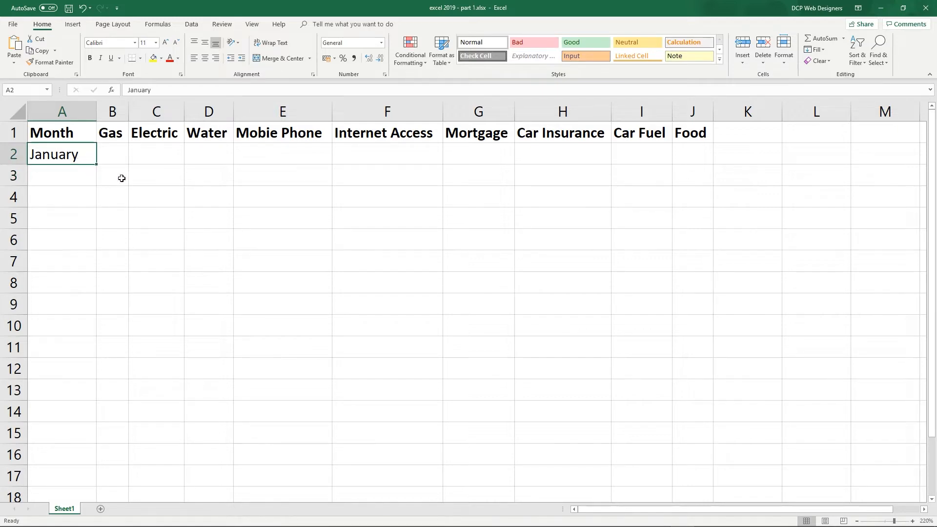
pyautogui.scroll(12, 121, 176)
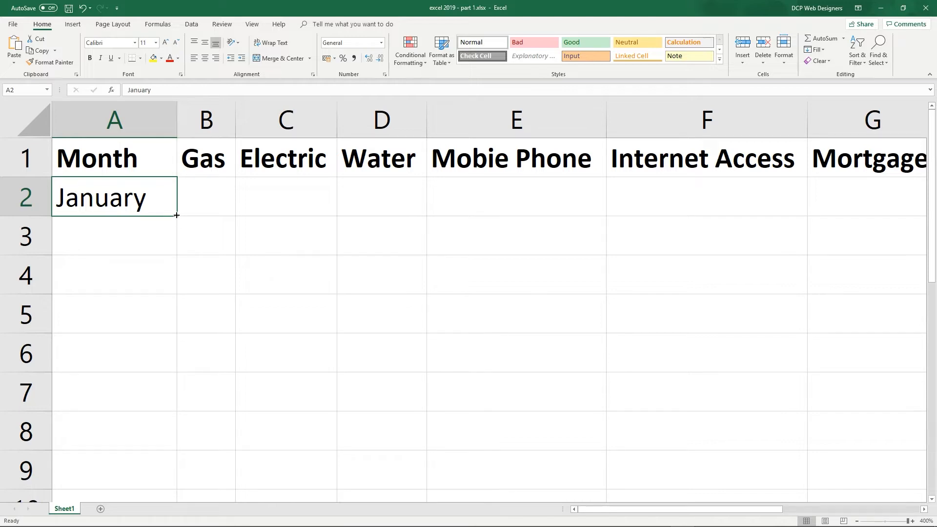
pyautogui.scroll(-7, 140, 235)
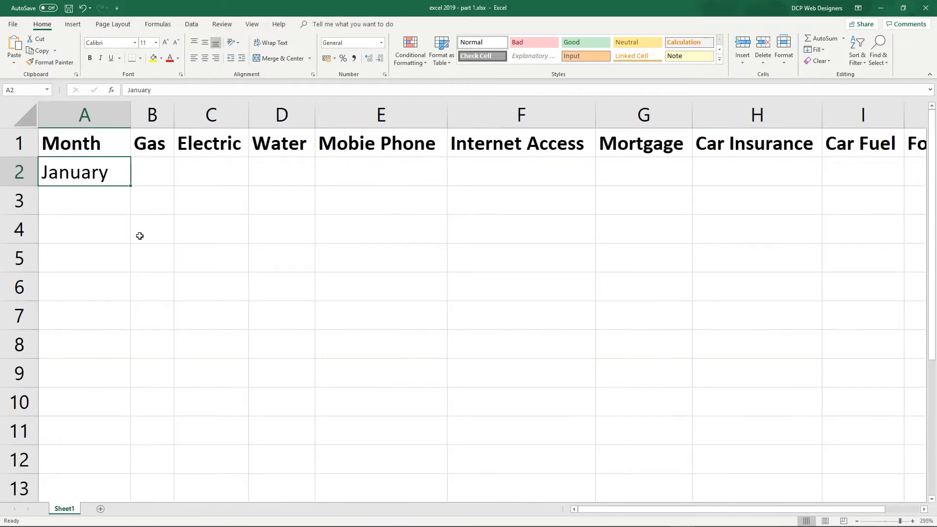
pyautogui.scroll(-2, 140, 236)
pyautogui.scroll(-1, 139, 236)
pyautogui.scroll(1, 140, 236)
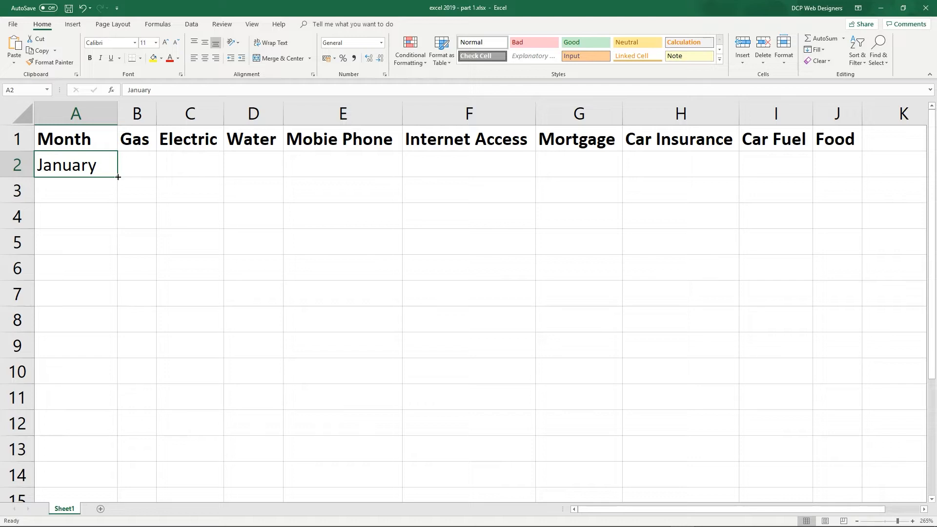
pyautogui.moveTo(118, 177); pyautogui.dragTo(90, 462)
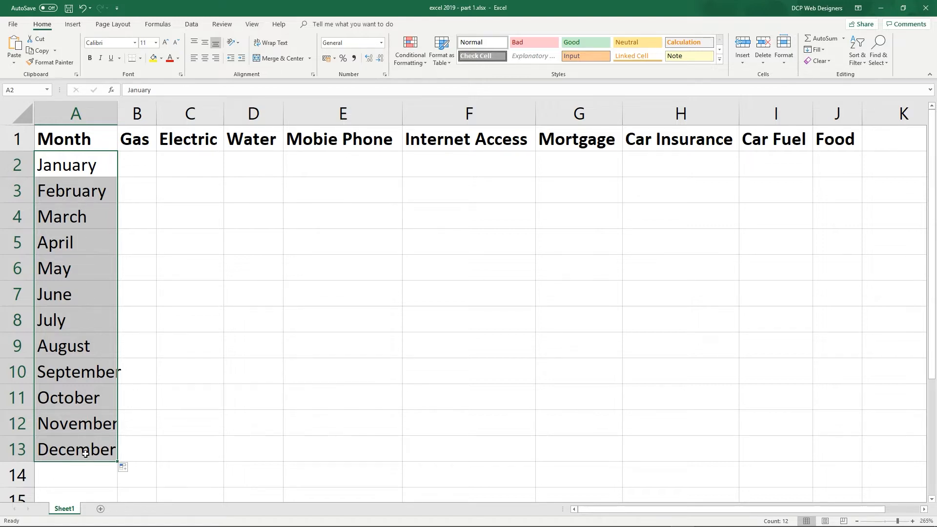
# Select row 13, row 1 and the month cells, check the auto fill options, and undo the month fill.
pyautogui.click(13, 449)
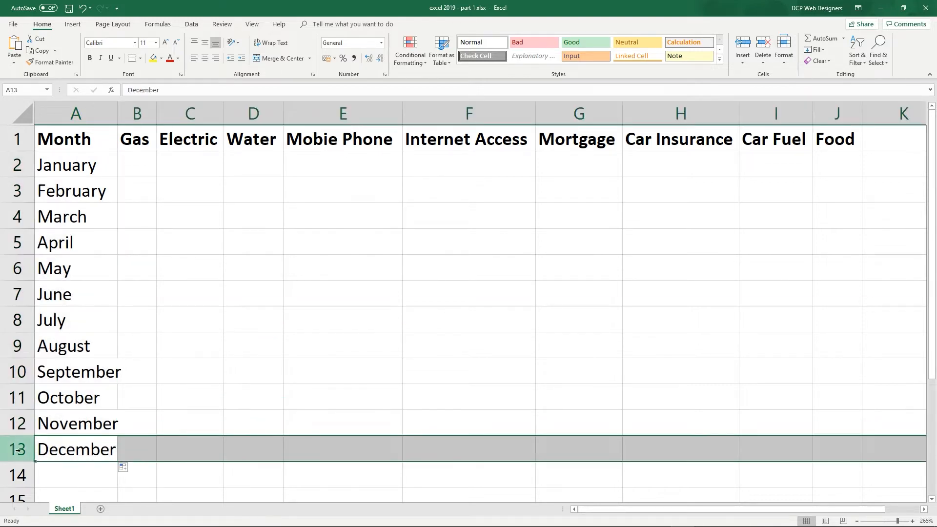
pyautogui.click(15, 139)
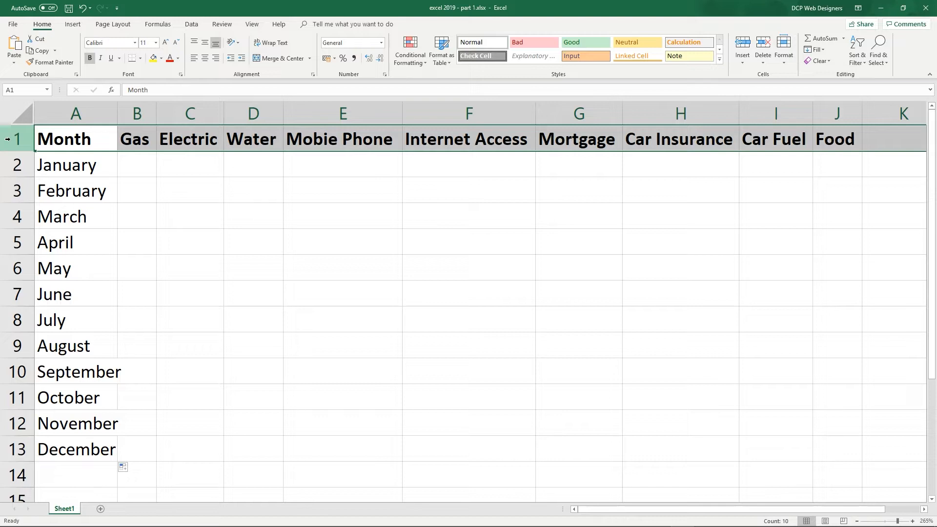
pyautogui.click(73, 166)
pyautogui.moveTo(73, 166); pyautogui.dragTo(68, 448)
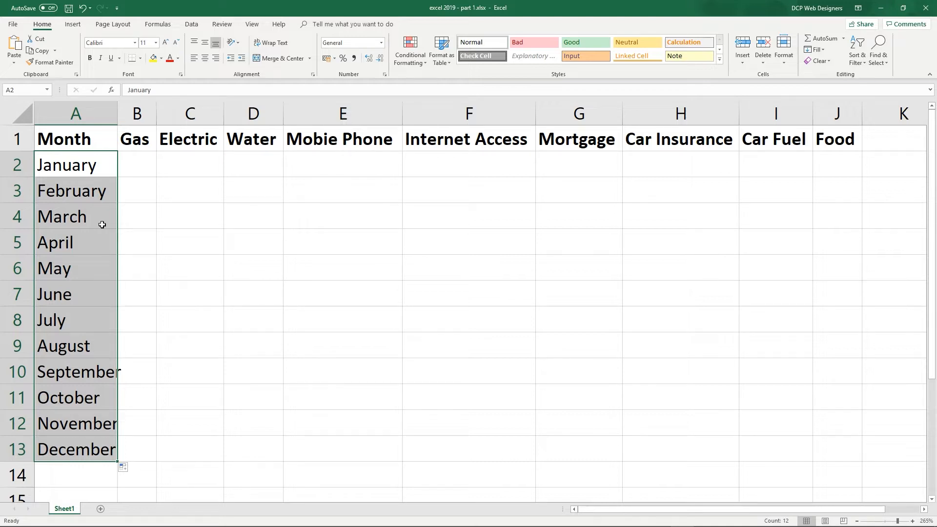
pyautogui.press('ctrl')
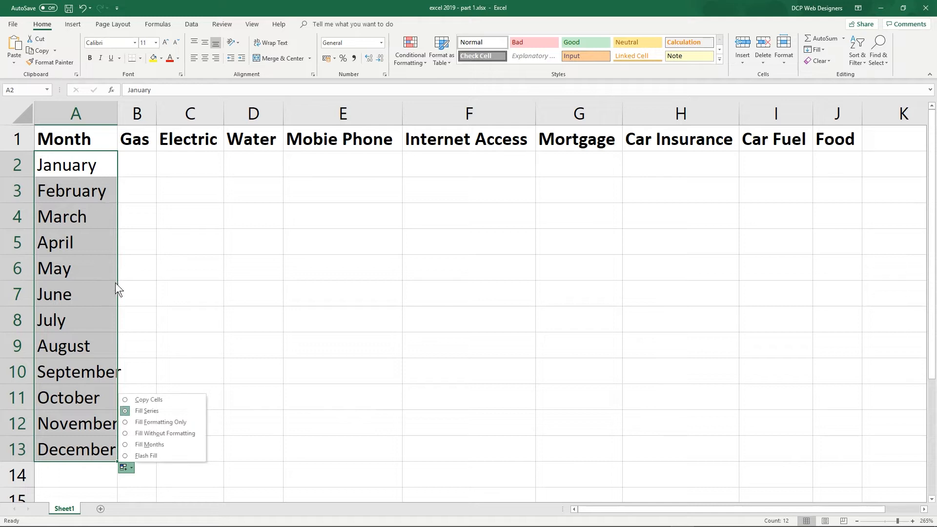
pyautogui.click(250, 2)
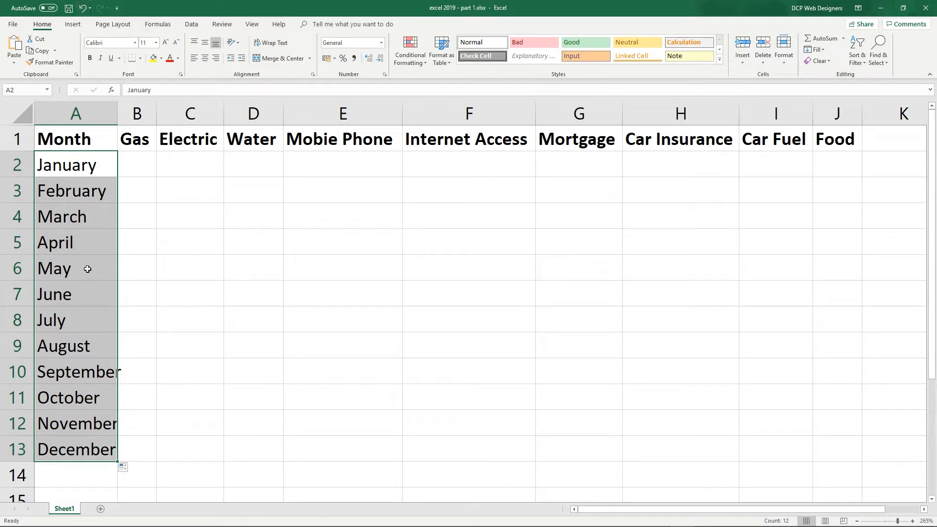
pyautogui.hotkey('ctrl', 'z')
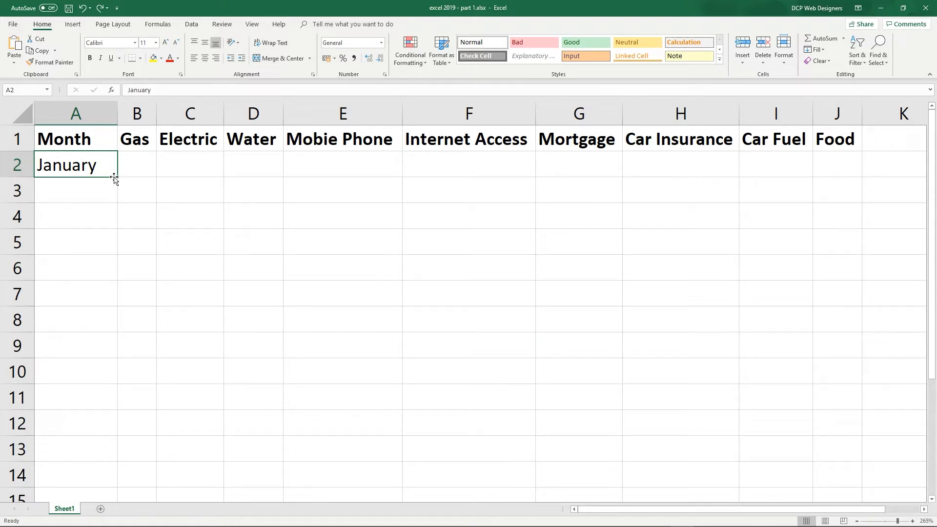
# Fill the months from January through December in A2:A13 again and auto-fit the width of column A.
pyautogui.moveTo(117, 178); pyautogui.dragTo(98, 472)
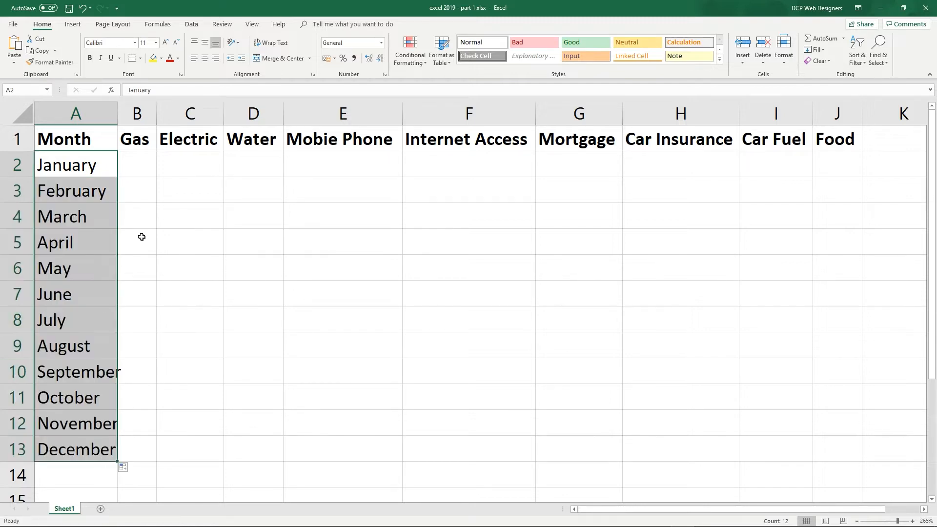
pyautogui.doubleClick(117, 113)
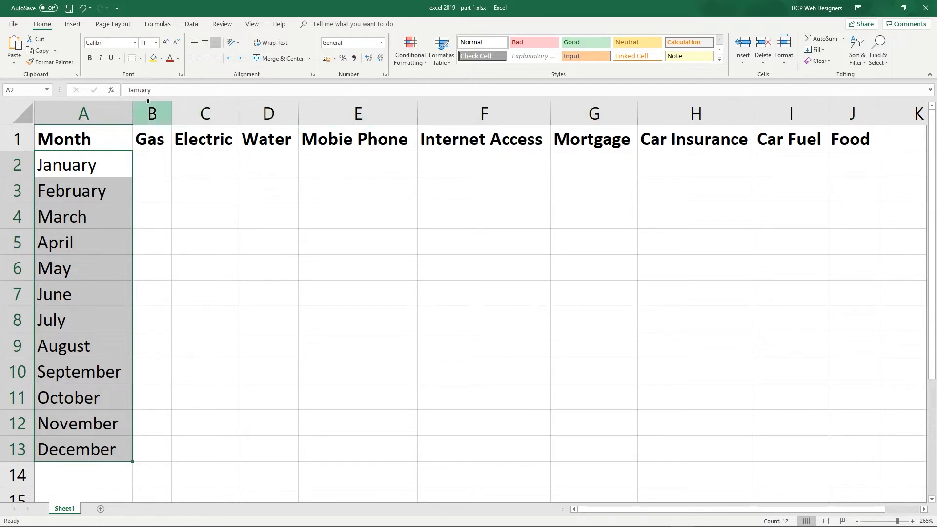
pyautogui.click(229, 170)
pyautogui.click(268, 169)
pyautogui.click(361, 169)
pyautogui.click(481, 168)
pyautogui.click(594, 169)
pyautogui.click(698, 167)
pyautogui.click(785, 165)
pyautogui.press('Right')
pyautogui.moveTo(150, 167); pyautogui.dragTo(843, 164)
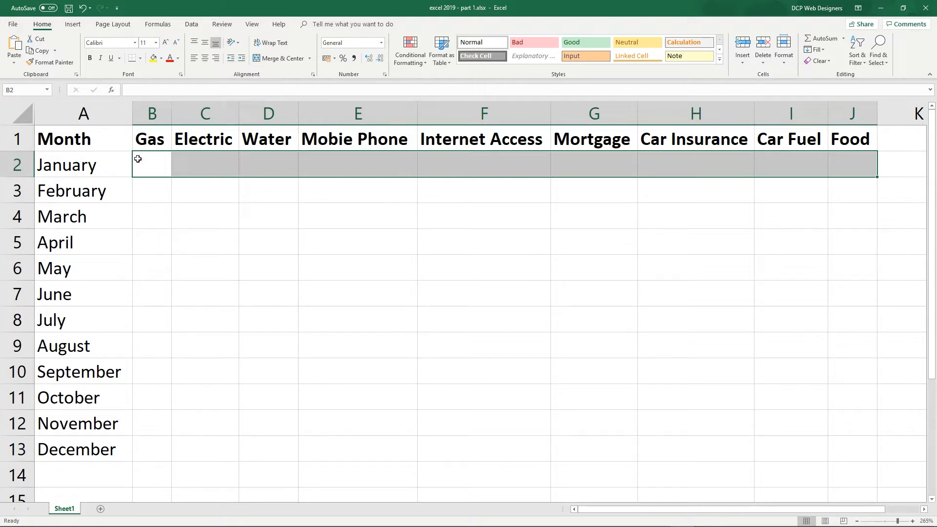
pyautogui.click(151, 166)
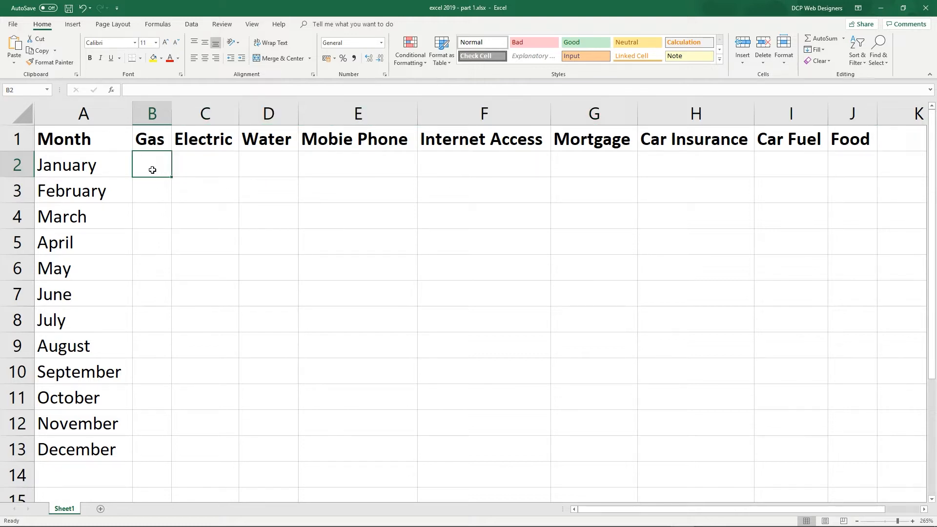
pyautogui.write('45')
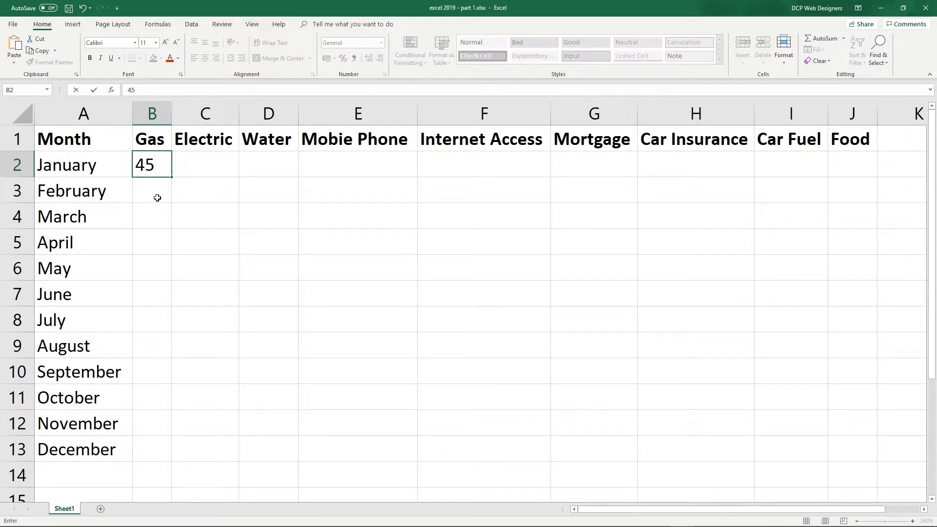
pyautogui.press('Return')
pyautogui.click(155, 162)
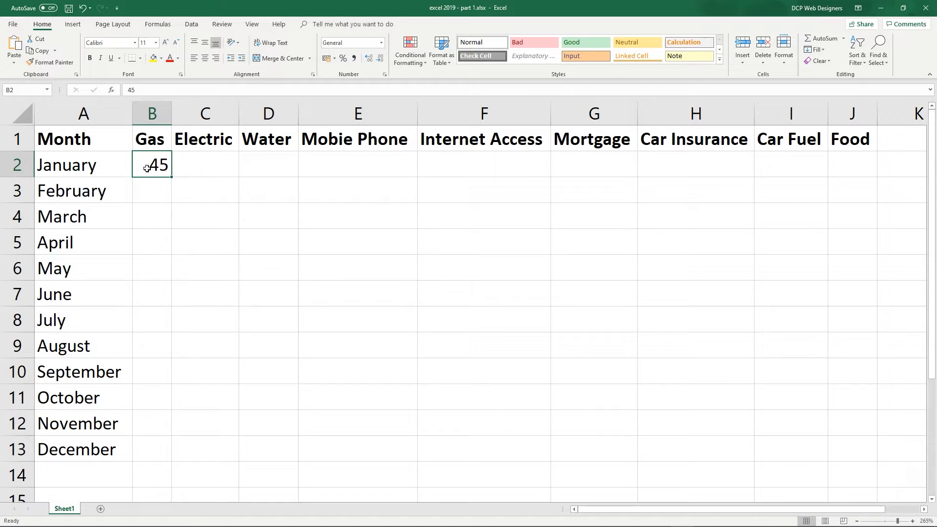
pyautogui.press('Delete')
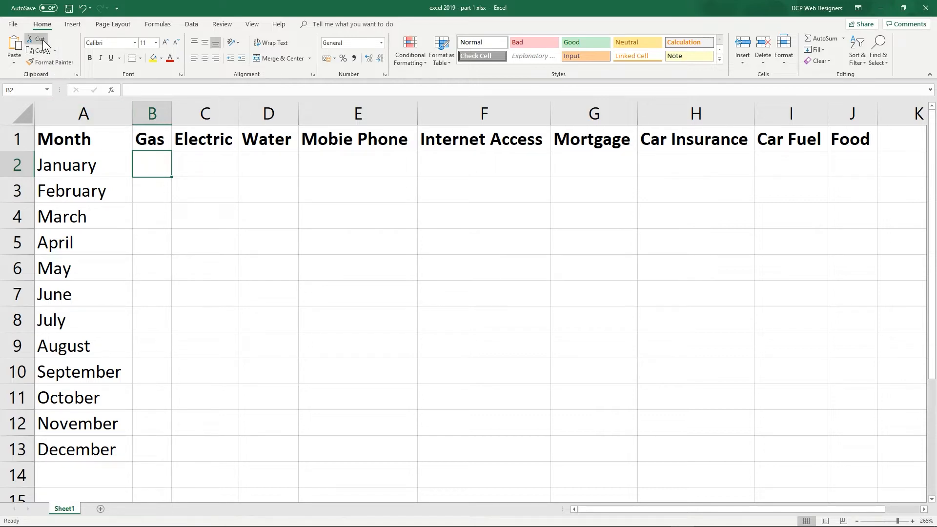
# Save the workbook.
pyautogui.click(69, 9)
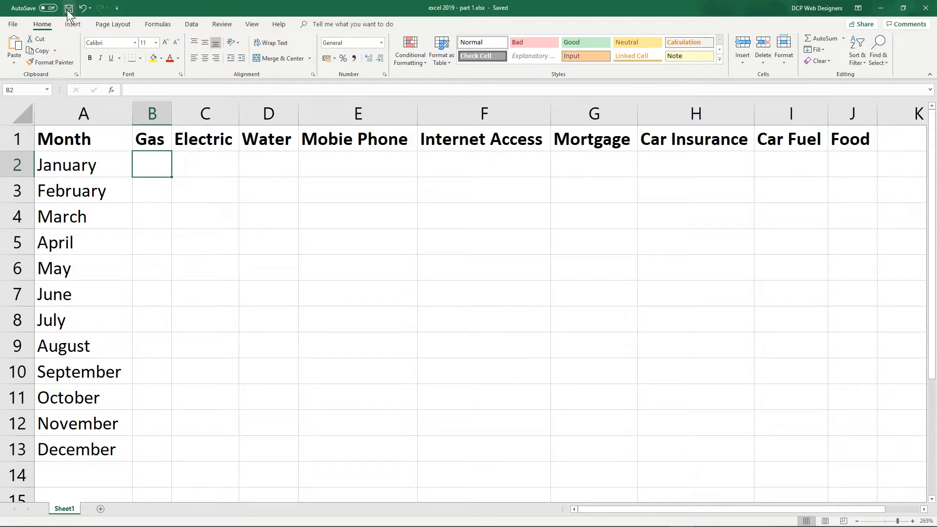
# Open the cell formatting for columns B through J and choose the Currency category.
pyautogui.click(152, 111)
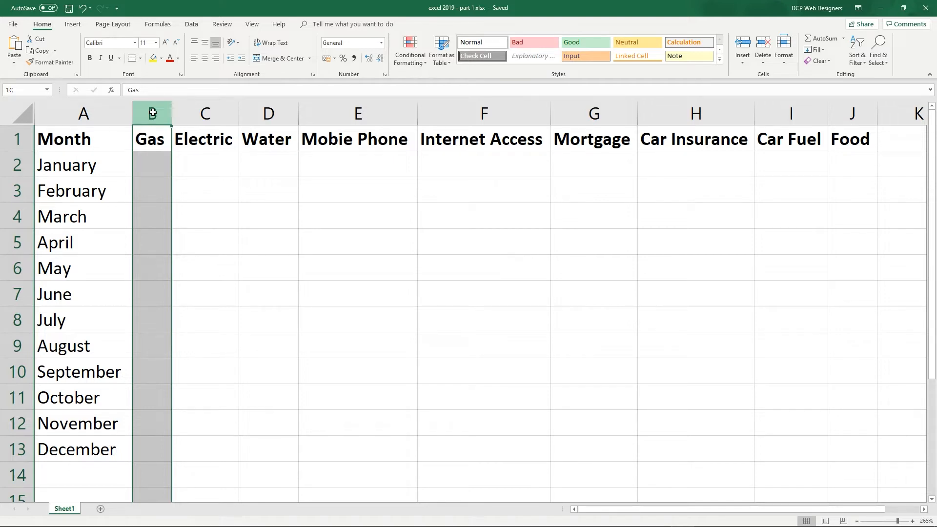
pyautogui.moveTo(152, 113); pyautogui.dragTo(847, 109)
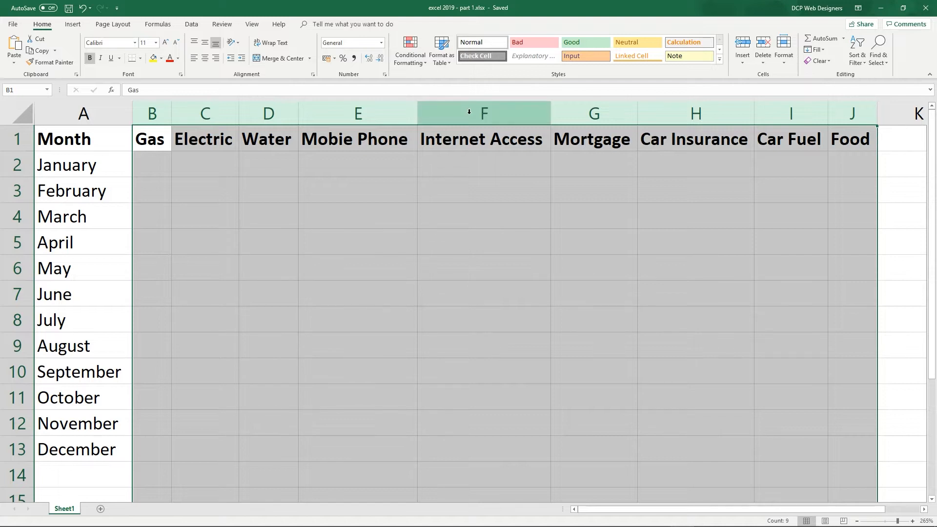
pyautogui.moveTo(157, 107); pyautogui.dragTo(858, 107)
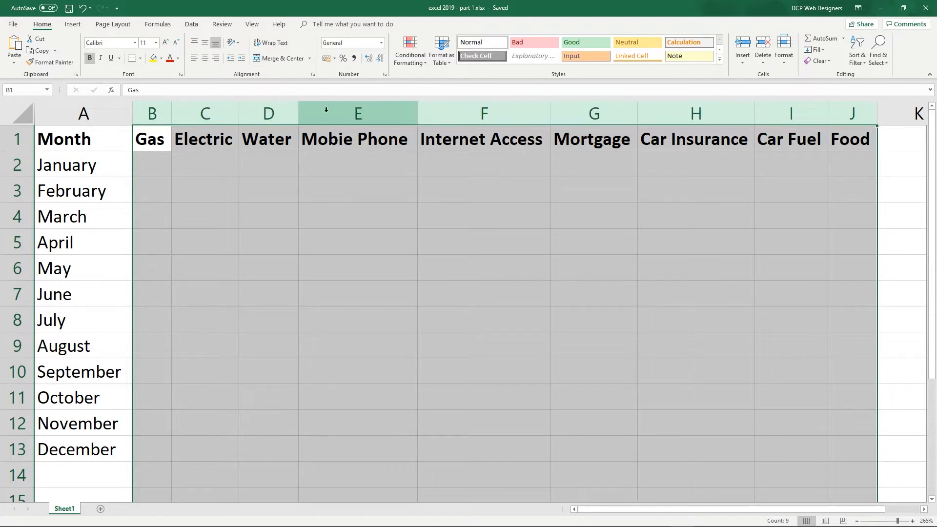
pyautogui.rightClick(461, 113)
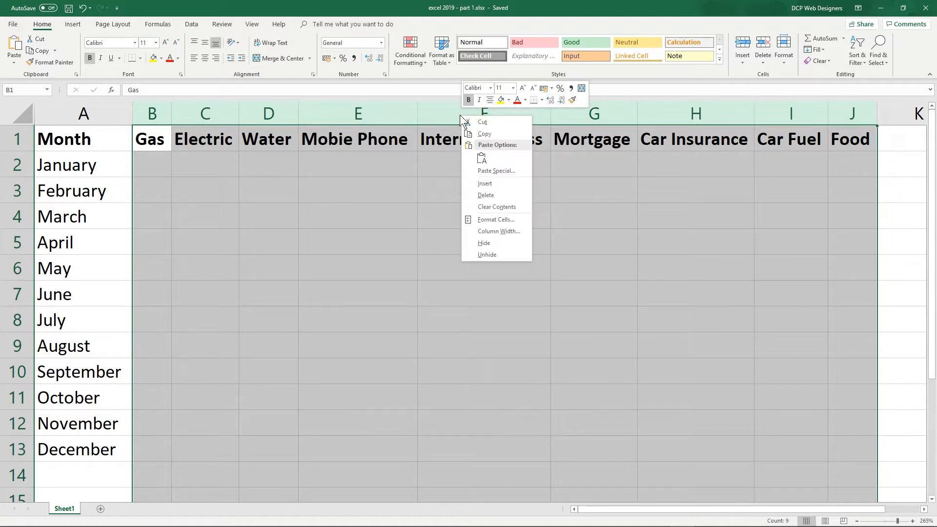
pyautogui.click(505, 220)
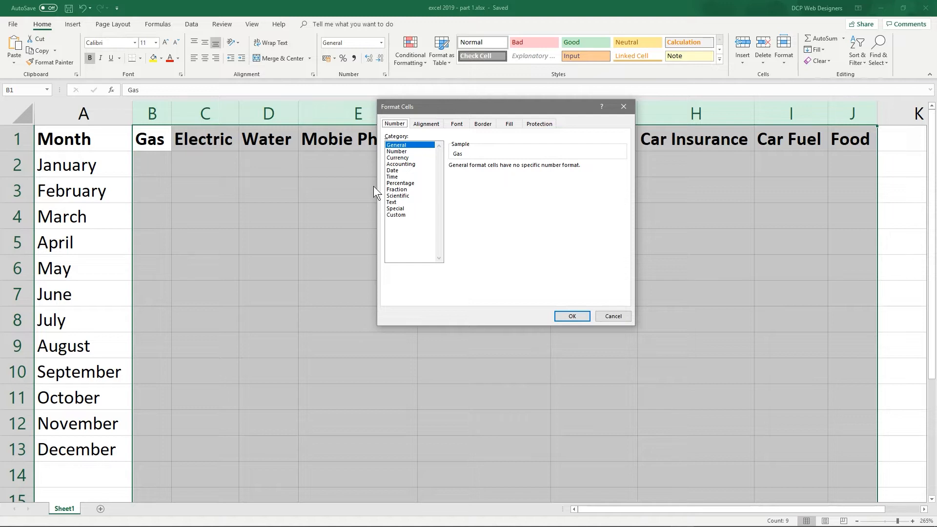
pyautogui.click(398, 157)
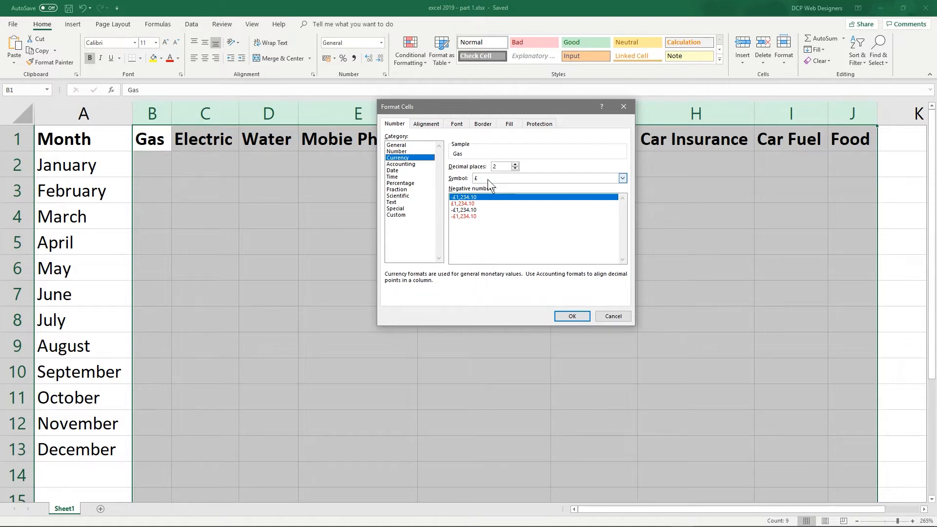
# Look through the available currency symbols, keep £ with 2 decimal places, and apply the format to the selected columns.
pyautogui.click(488, 179)
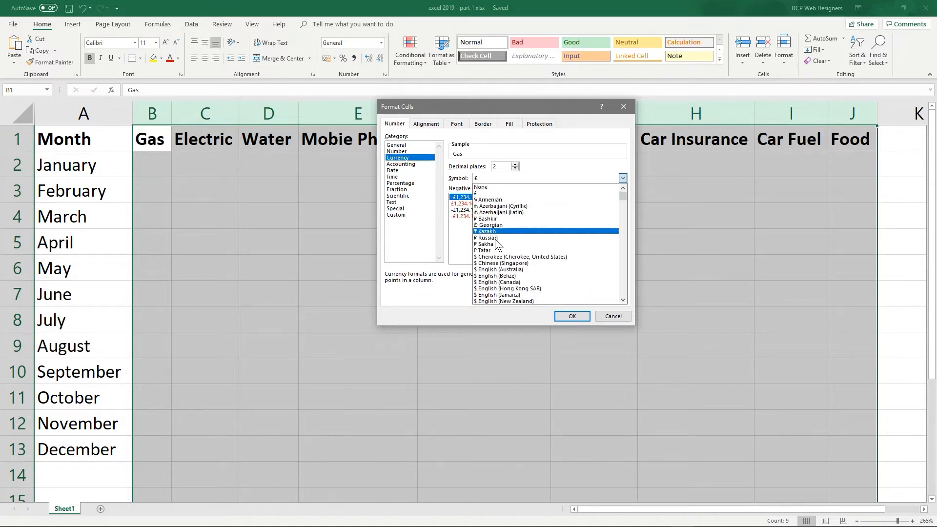
pyautogui.scroll(-5, 503, 249)
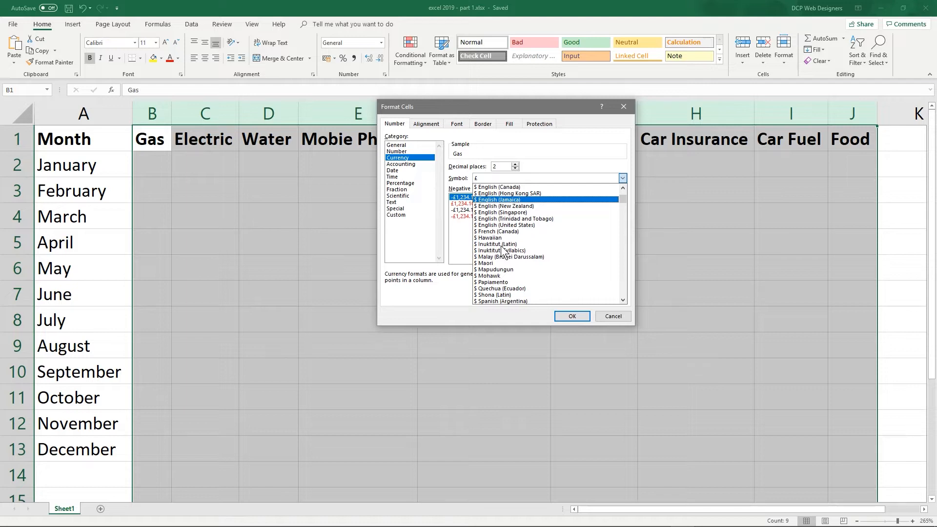
pyautogui.scroll(1, 499, 237)
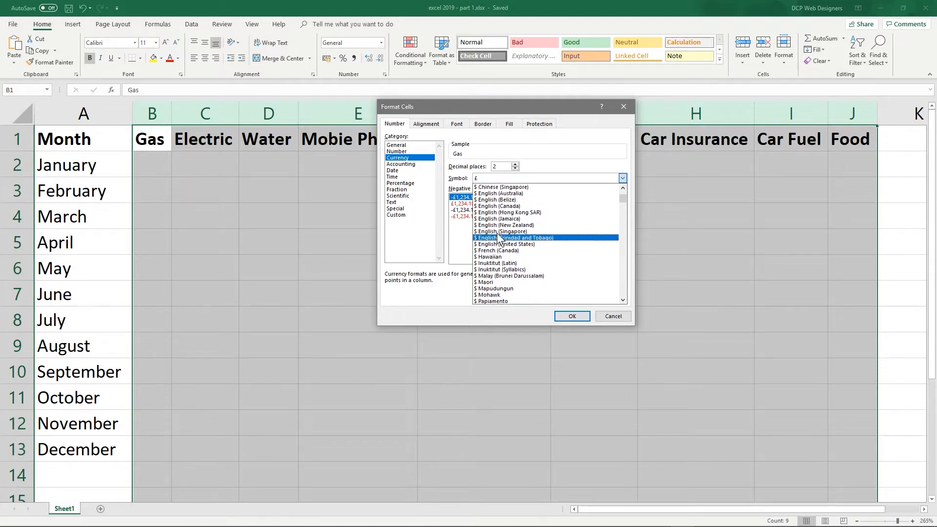
pyautogui.click(544, 152)
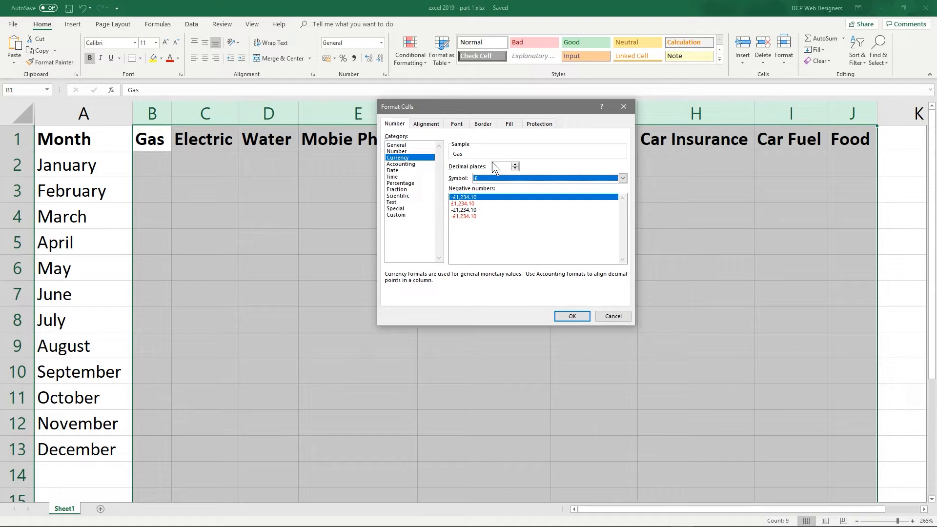
pyautogui.click(508, 178)
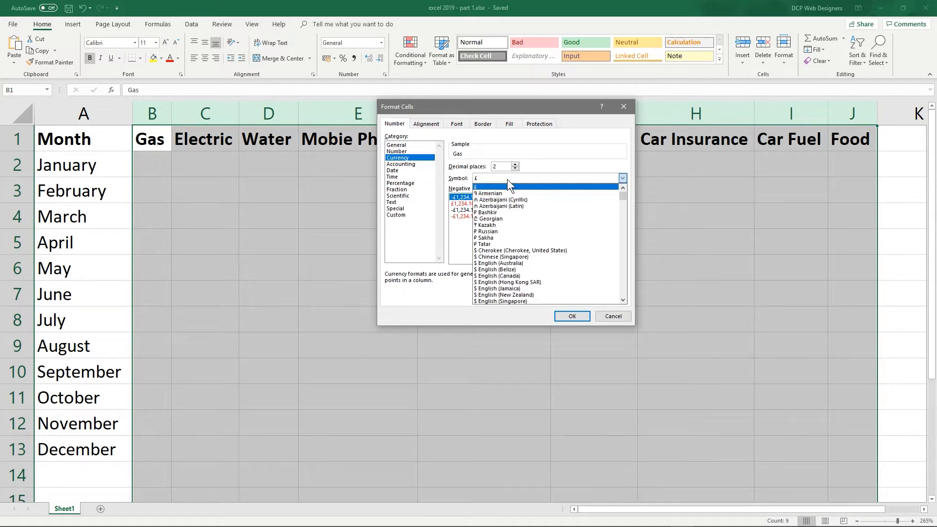
pyautogui.scroll(-10, 541, 273)
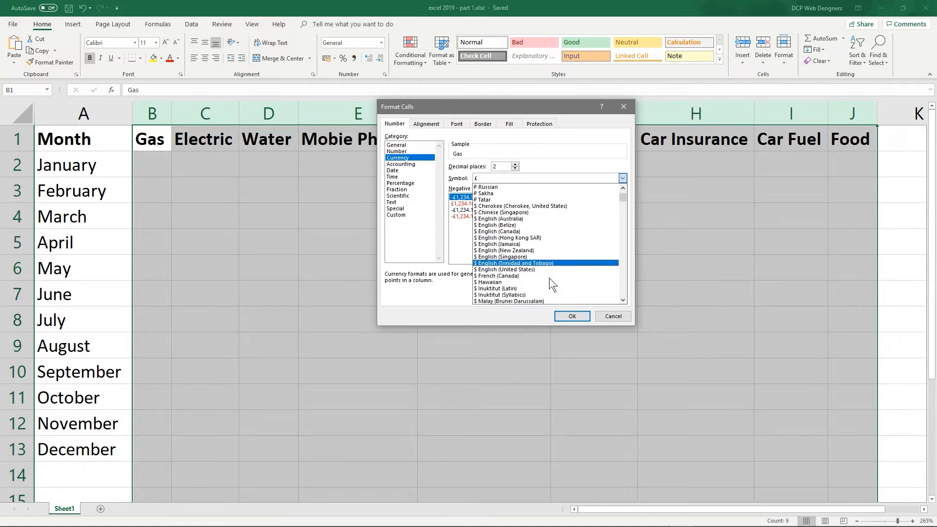
pyautogui.click(562, 147)
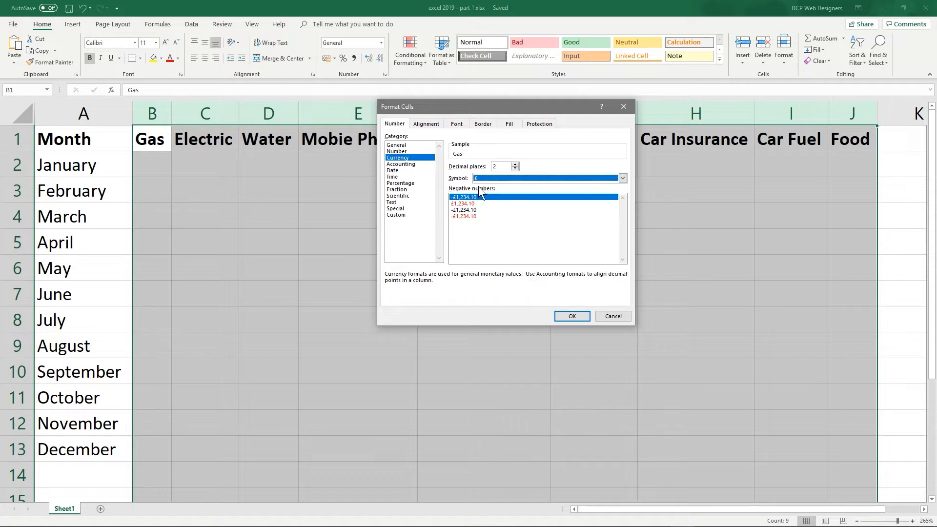
pyautogui.click(570, 316)
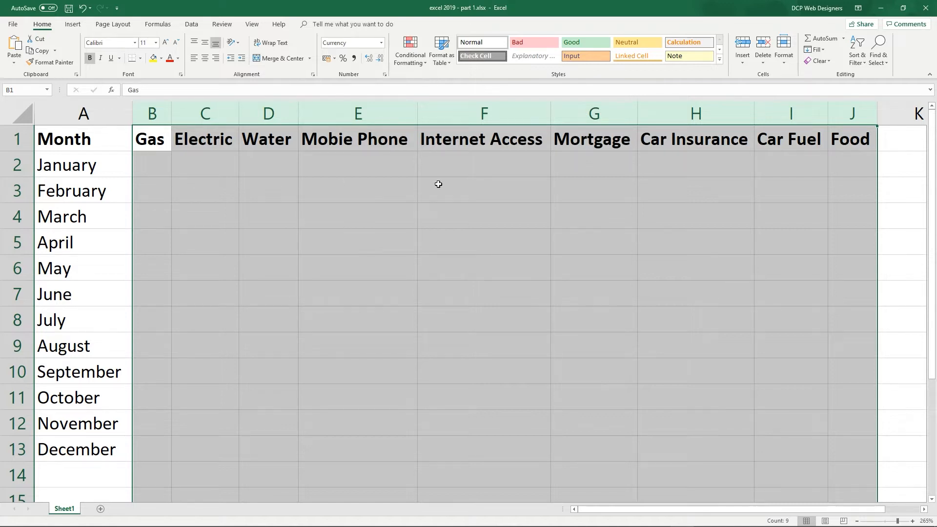
# Look down the sheet to examine how far the selected currency columns extend, and return to row 1.
pyautogui.scroll(-3, 495, 356)
pyautogui.scroll(3, 494, 355)
pyautogui.scroll(-20, 286, 201)
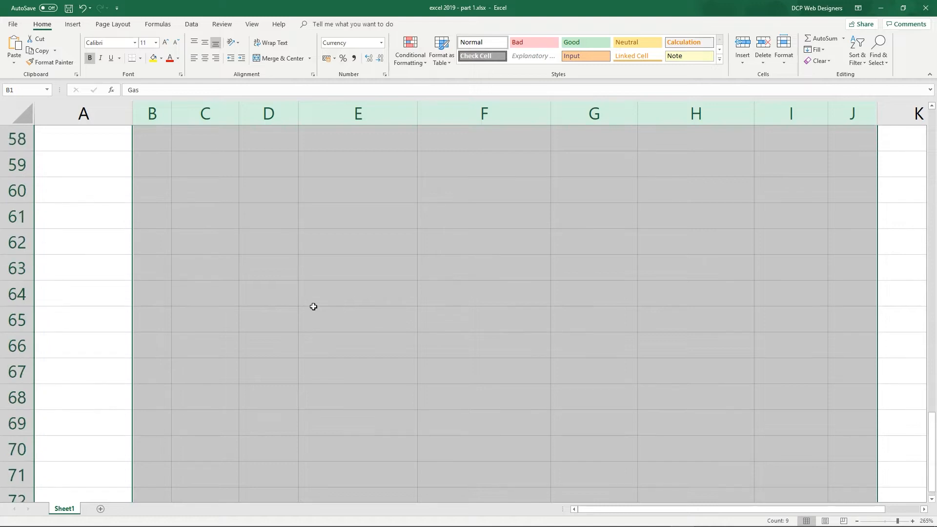
pyautogui.scroll(-20, 306, 277)
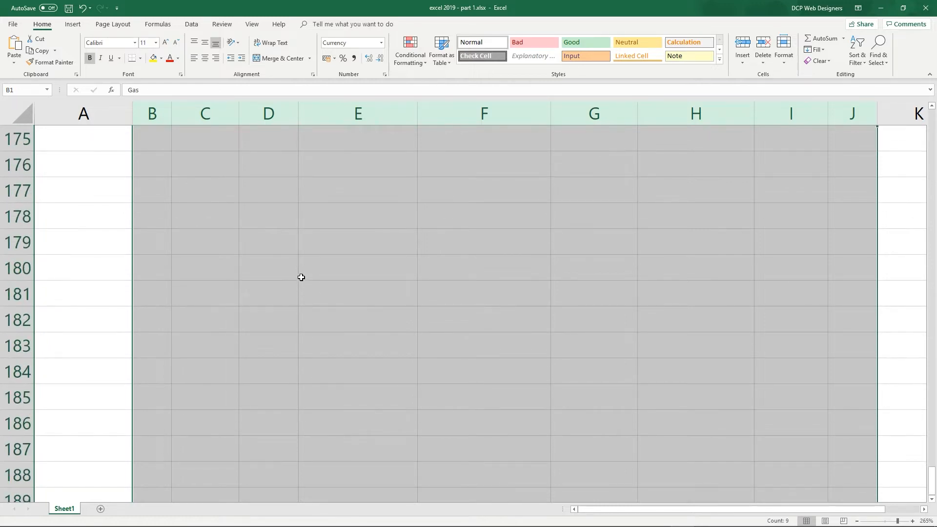
pyautogui.scroll(-20, 296, 274)
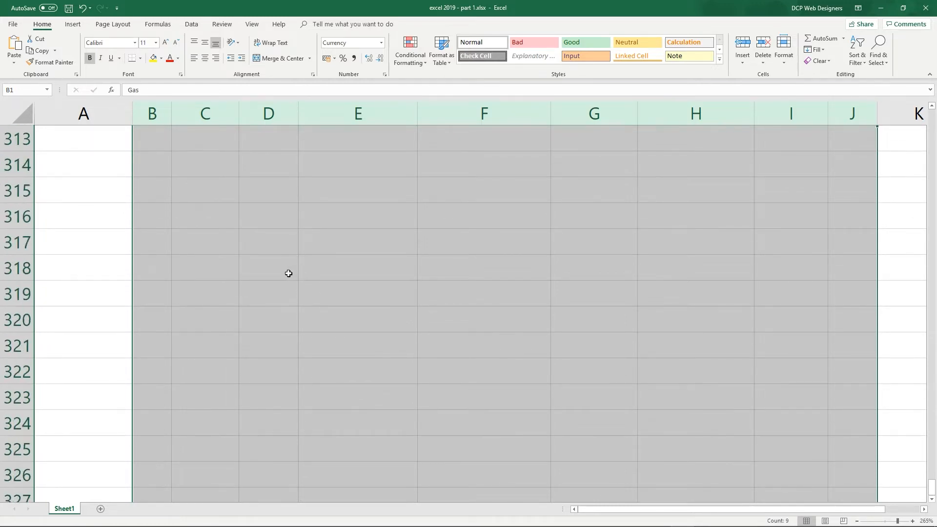
pyautogui.scroll(-6, 288, 273)
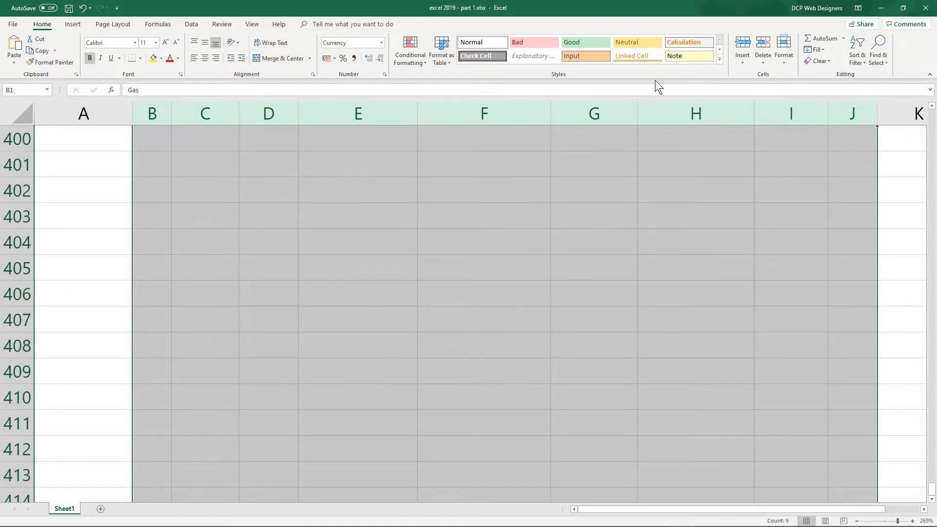
pyautogui.moveTo(932, 488); pyautogui.dragTo(913, 113)
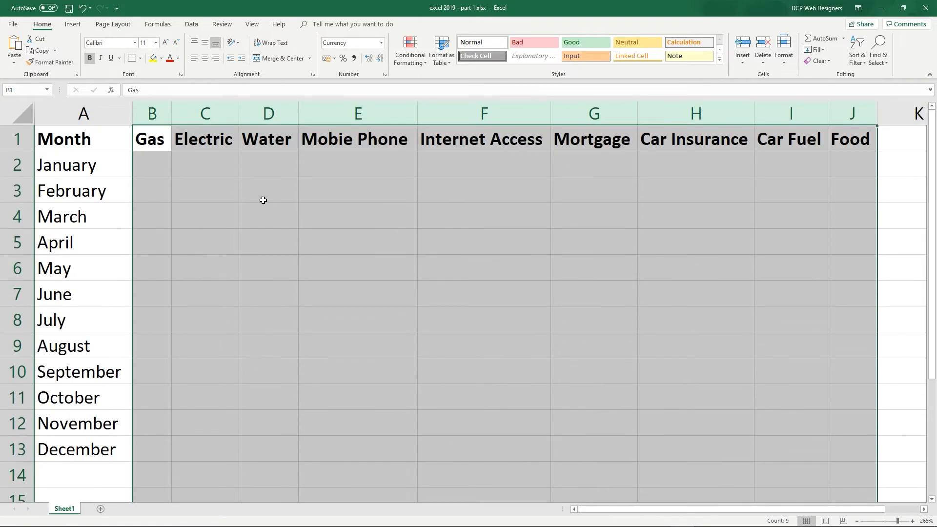
# Enter 25 as the Gas amount for each month from January to June in B2:B7.
pyautogui.click(145, 162)
pyautogui.click(144, 162)
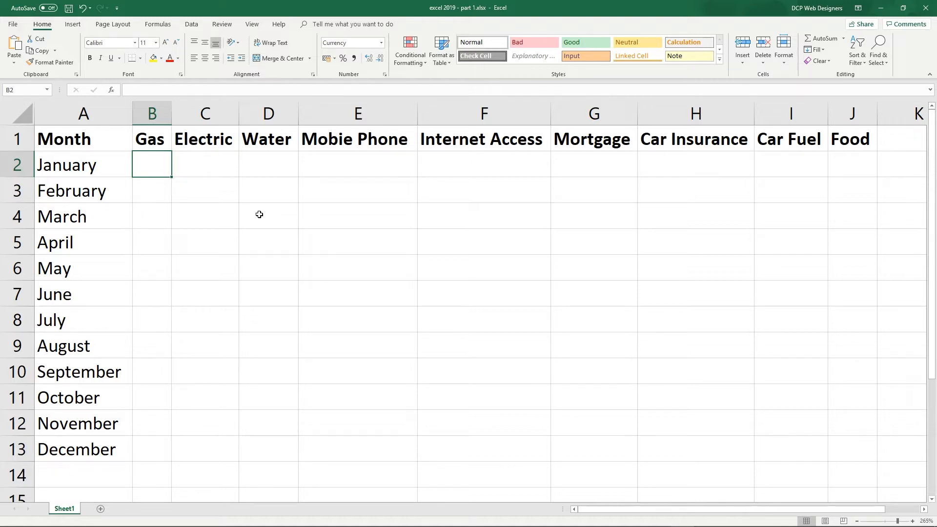
pyautogui.write('25')
pyautogui.press('Return')
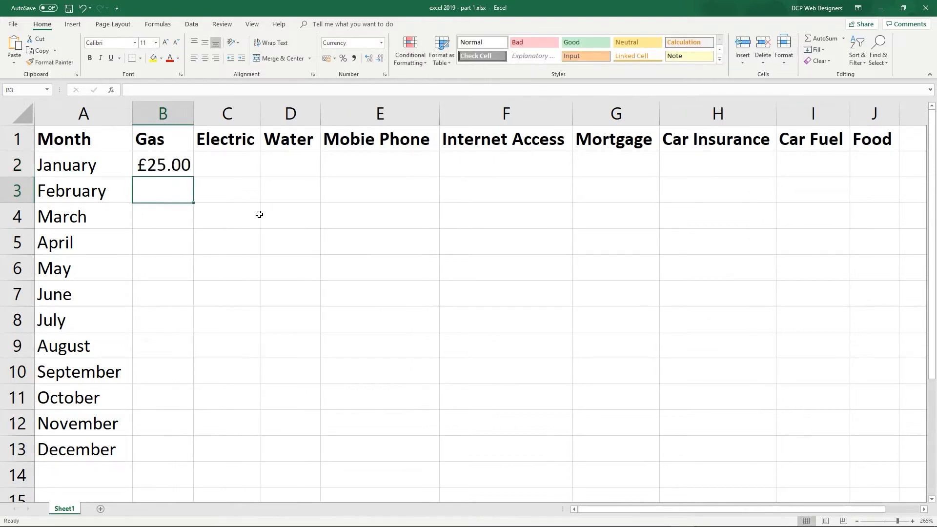
pyautogui.write('25')
pyautogui.press('Return')
pyautogui.write('25')
pyautogui.press('Return')
pyautogui.write('25')
pyautogui.press('Return')
pyautogui.write('25')
pyautogui.press('Return')
pyautogui.write('25')
pyautogui.press('Up')
# Change the January and February Gas amounts in B2 and B3 to 45.
pyautogui.press('Up')
pyautogui.press('Up')
pyautogui.press('Up')
pyautogui.press('Up')
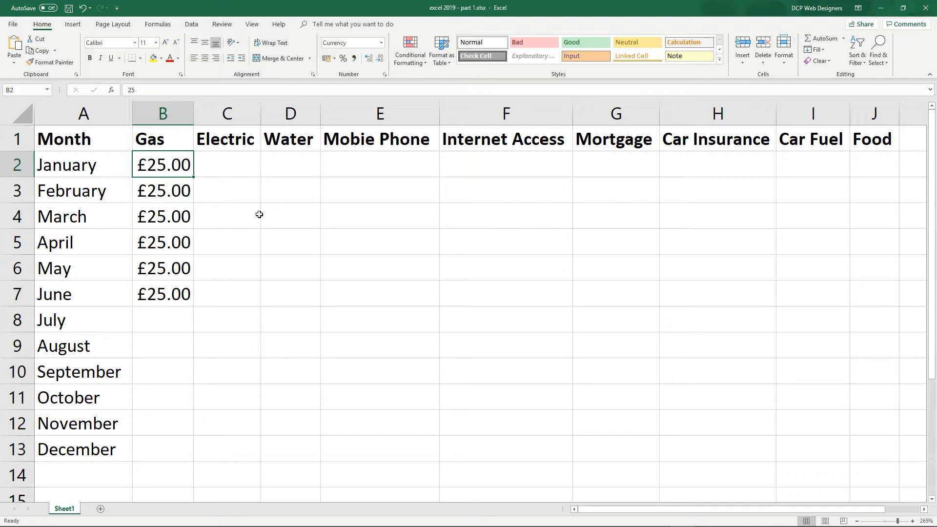
pyautogui.write('45')
pyautogui.press('Return')
pyautogui.write('45')
pyautogui.press('Return')
# Enter 15 as the Gas amount for July, August and September in B8:B10.
pyautogui.press('Down')
pyautogui.press('Down')
pyautogui.press('Down')
pyautogui.press('Down')
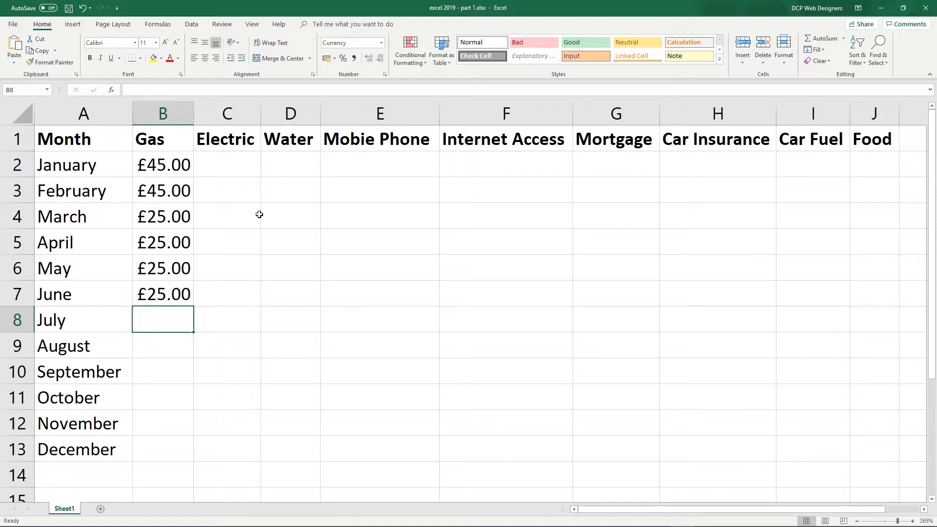
pyautogui.write('15')
pyautogui.press('Return')
pyautogui.write('15')
pyautogui.press('Return')
pyautogui.write('15')
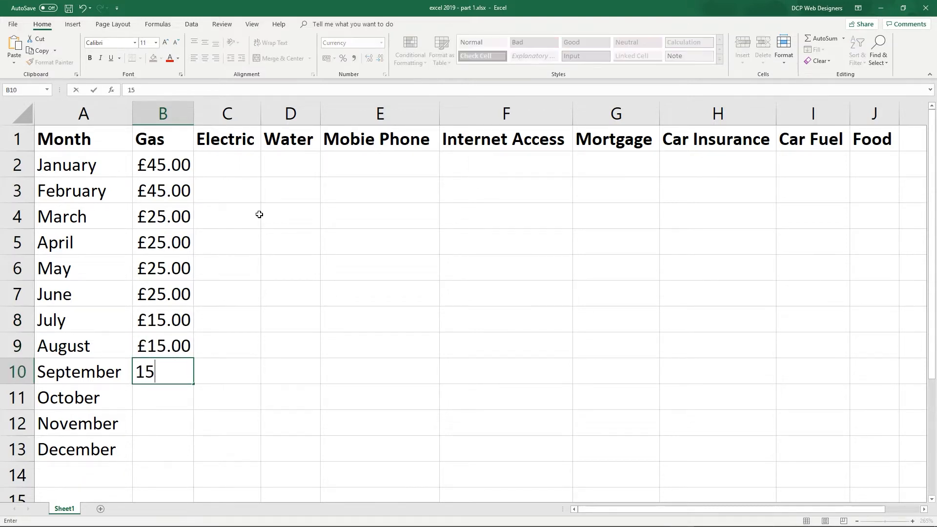
pyautogui.press('Return')
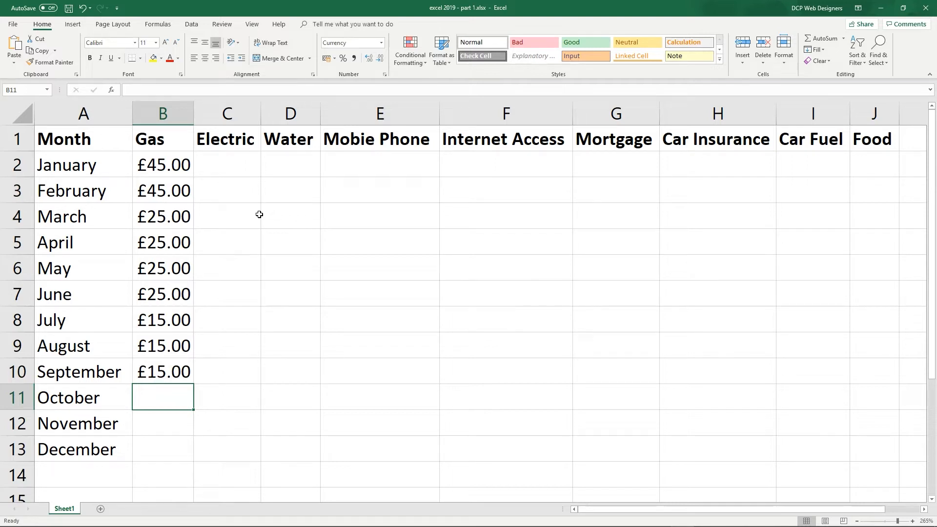
# Enter the Gas amounts 35 for October, 45 for November and 55 for December in B11:B13.
pyautogui.write('35')
pyautogui.press('Return')
pyautogui.write('45')
pyautogui.press('Return')
pyautogui.write('55')
pyautogui.press('Tab')
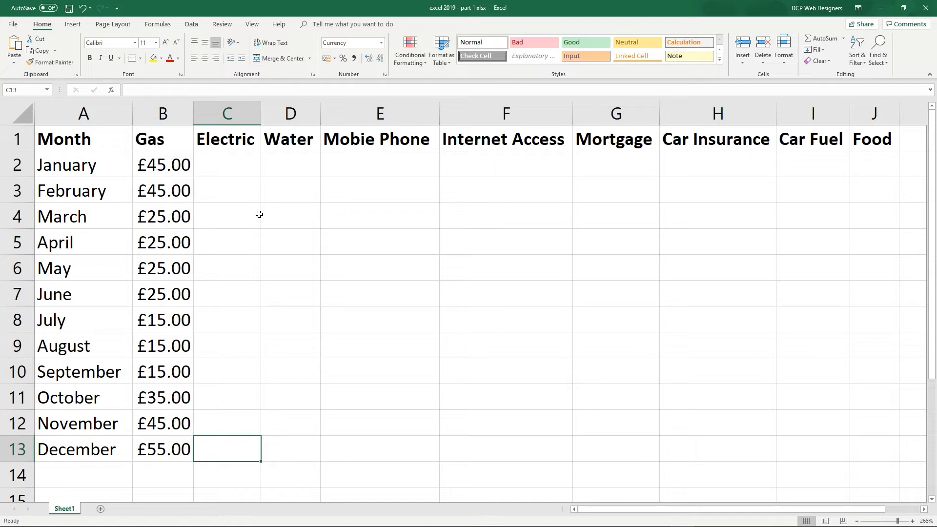
pyautogui.press('Left')
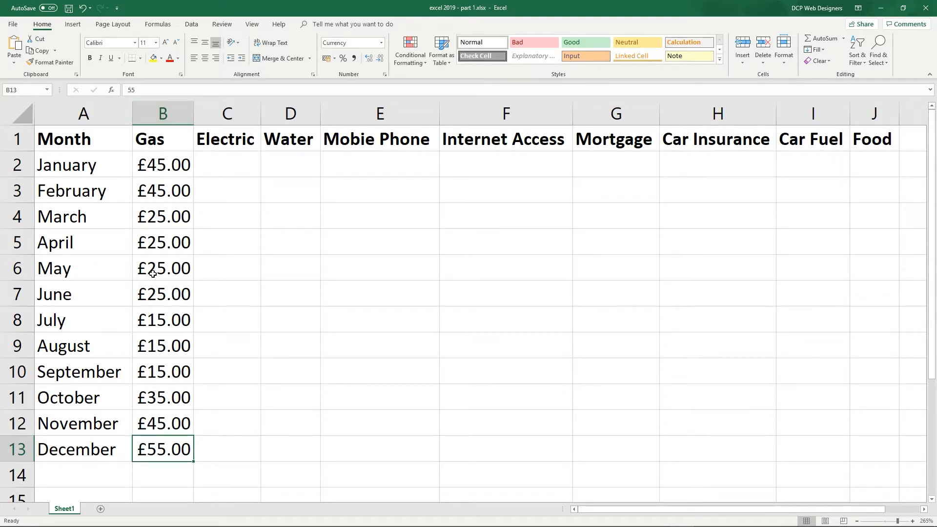
# Enter 25 as the Electric amount for each month from January to September in C2:C10.
pyautogui.click(241, 166)
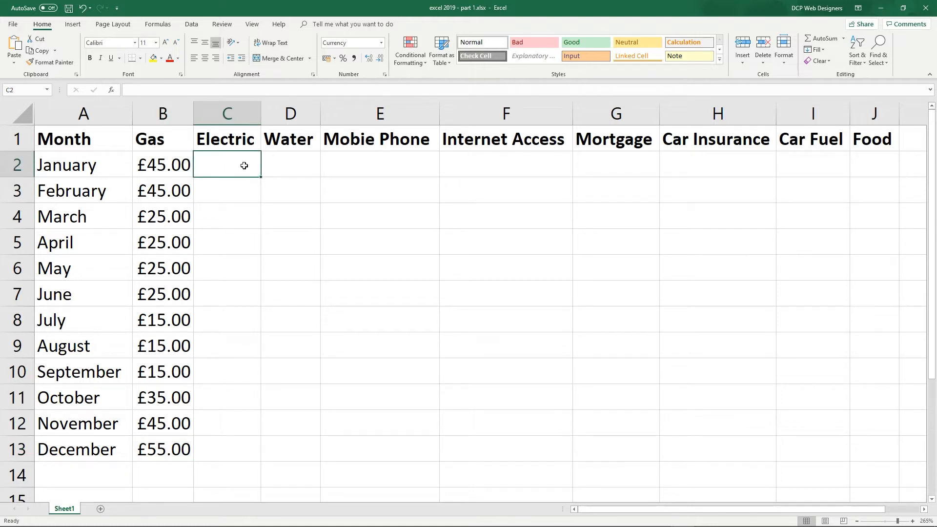
pyautogui.write('25')
pyautogui.press('Return')
pyautogui.write('25')
pyautogui.press('Return')
pyautogui.write('25')
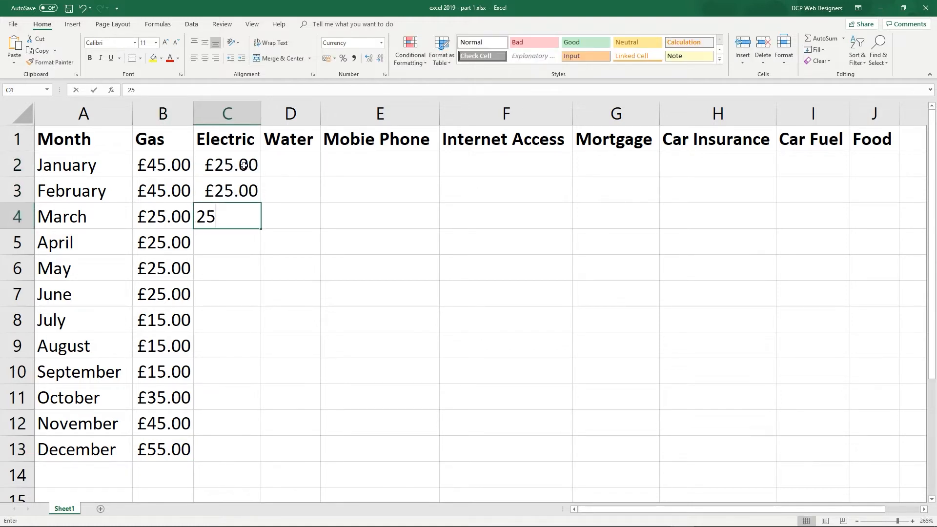
pyautogui.press('Return')
pyautogui.write('25 25 25')
pyautogui.press('Return')
pyautogui.write('25')
pyautogui.press('Return')
pyautogui.write('25')
pyautogui.press('Return')
pyautogui.write('25')
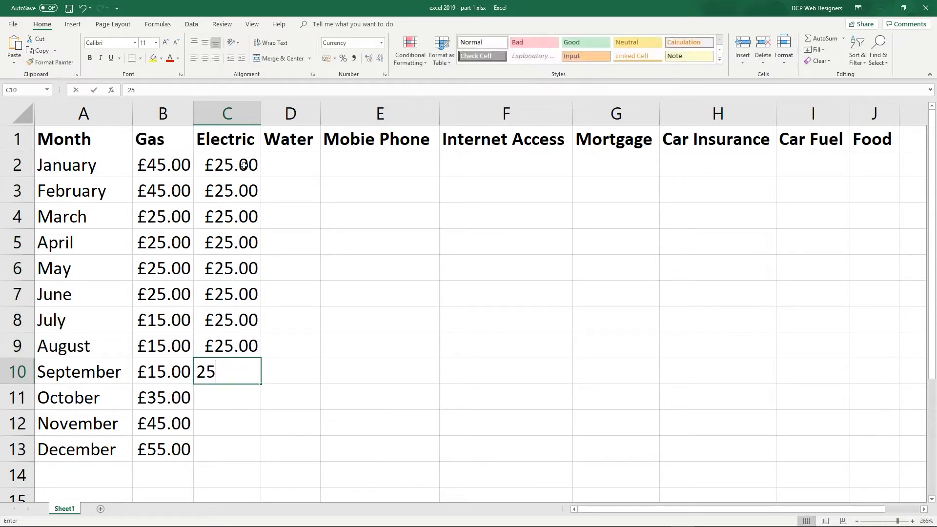
pyautogui.press('Return')
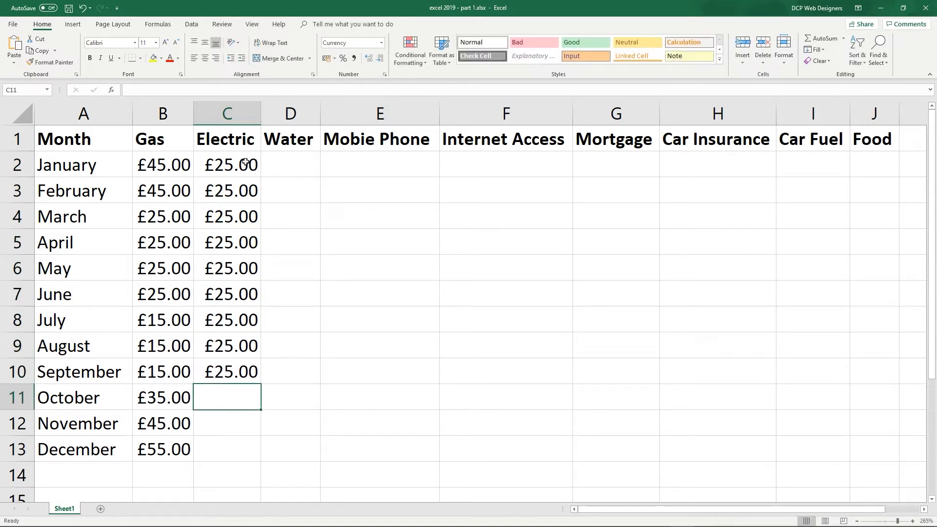
# Undo the Electric amounts just entered in column C.
pyautogui.hotkey('ctrl', 'z')
pyautogui.hotkey('ctrl', 'z')
pyautogui.hotkey('ctrl', 'z')
pyautogui.hotkey('ctrl', 'z')
pyautogui.hotkey('ctrl', 'z')
pyautogui.hotkey('ctrl', 'z')
pyautogui.hotkey('ctrl', 'z')
pyautogui.hotkey('ctrl', 'z')
pyautogui.hotkey('ctrl', 'z')
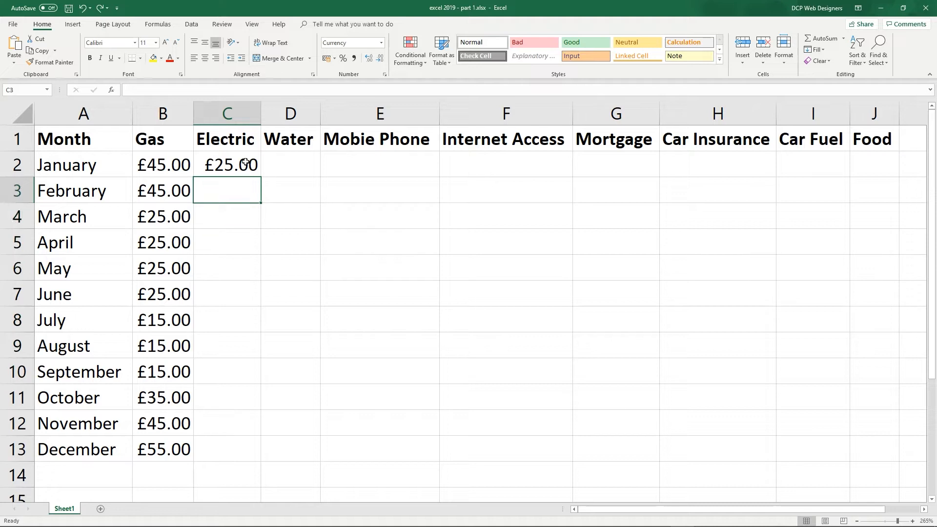
# Enter 25 as the Electric amount for each month from January to July in C2:C8.
pyautogui.write('25')
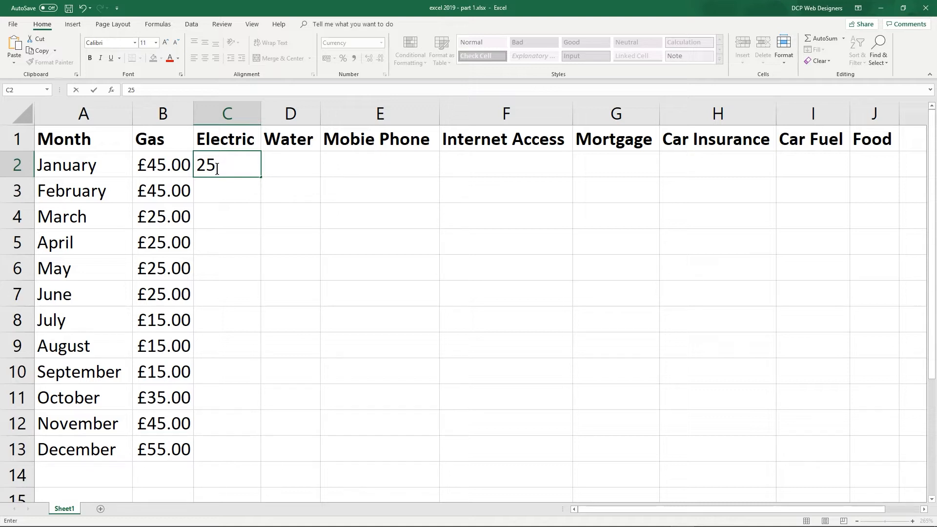
pyautogui.press('Return')
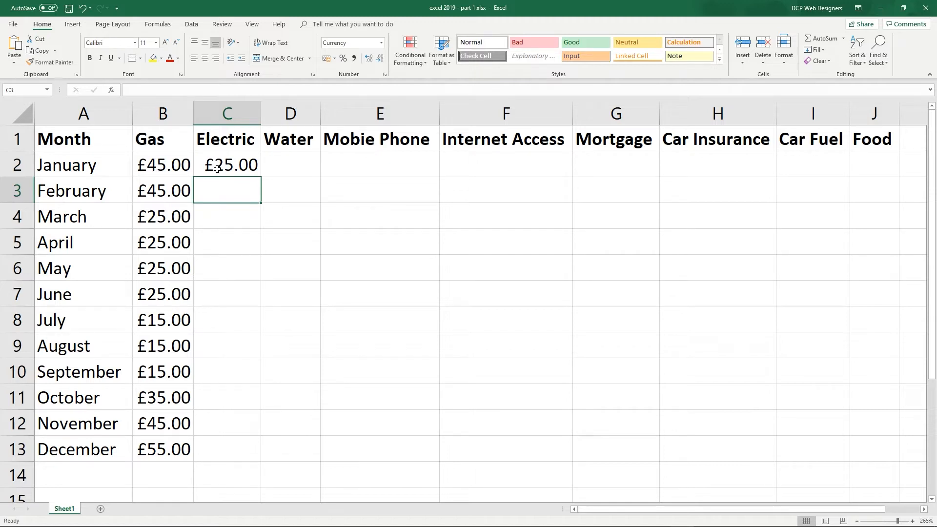
pyautogui.write('25')
pyautogui.press('Return')
pyautogui.write('25')
pyautogui.press('Return')
pyautogui.write('25')
pyautogui.press('Return')
pyautogui.write('25')
pyautogui.press('Return')
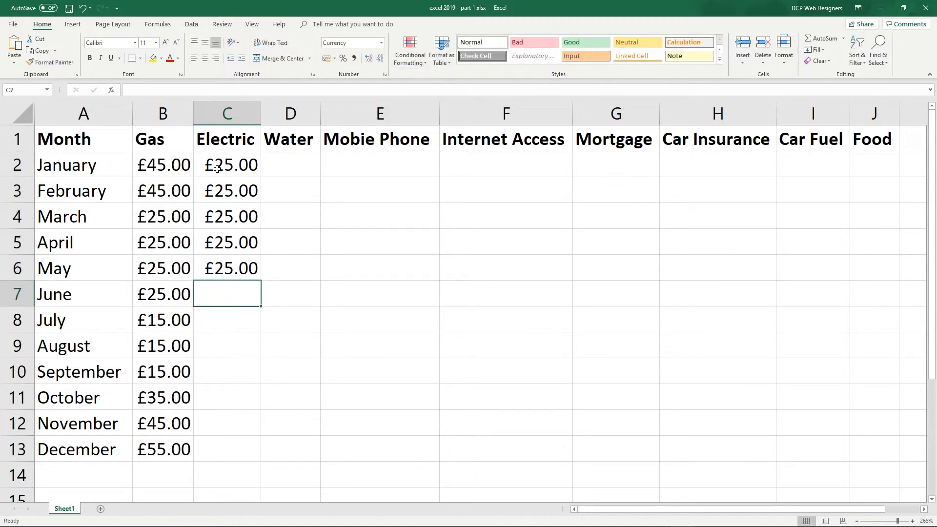
pyautogui.write('25')
pyautogui.press('Return')
pyautogui.write('25')
pyautogui.press('Return')
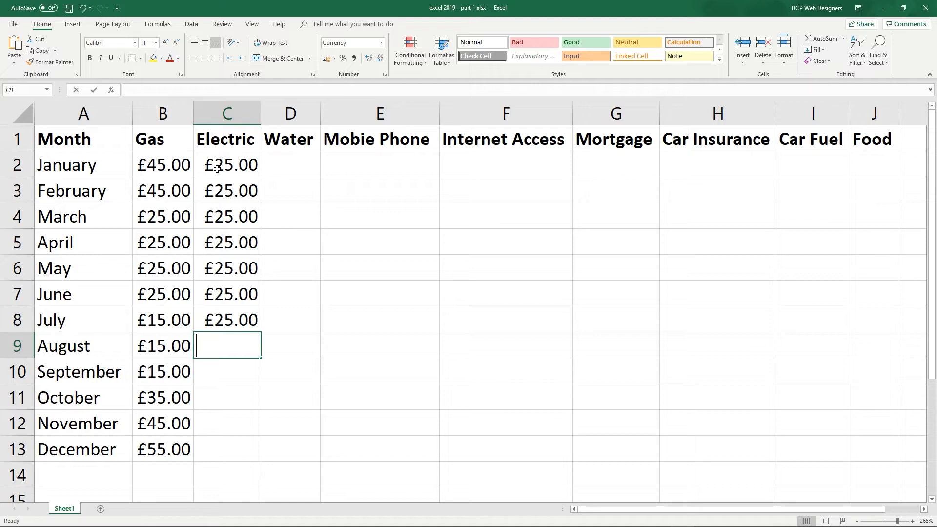
# Enter 35 as the Electric amount for each month from August to December in C9:C13.
pyautogui.write('34')
pyautogui.press('BackSpace')
pyautogui.write('5')
pyautogui.press('Return')
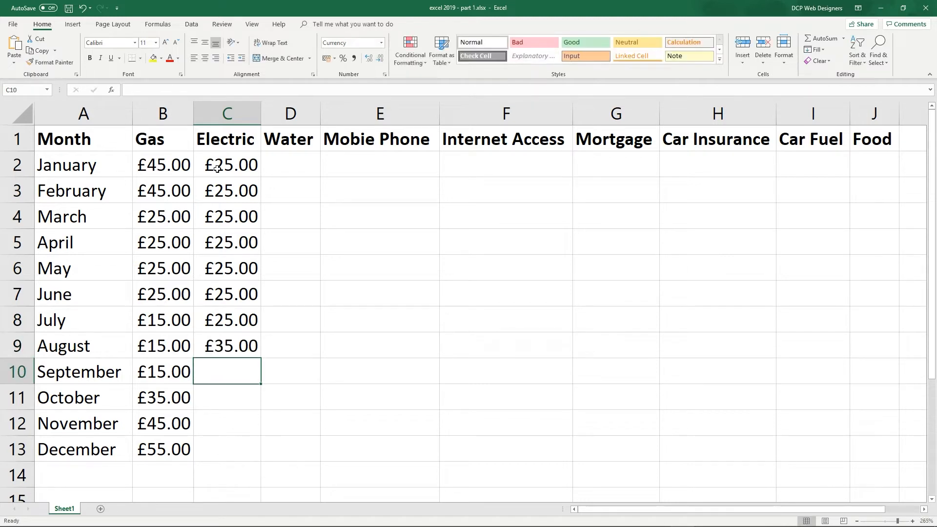
pyautogui.write('35')
pyautogui.press('Return')
pyautogui.write('35')
pyautogui.press('Return')
pyautogui.write('35')
pyautogui.press('Return')
pyautogui.write('35')
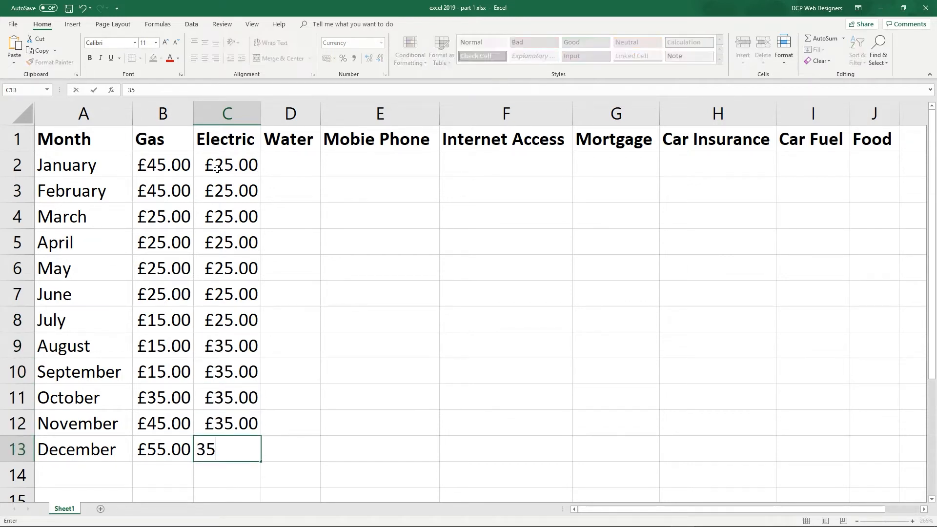
pyautogui.press('Tab')
# Enter 0 as the Water amount for each month from January to May in D2:D6.
pyautogui.press('Up')
pyautogui.press('Up')
pyautogui.press('Up')
pyautogui.press('Up')
pyautogui.press('Up')
pyautogui.press('Up')
pyautogui.press('Up')
pyautogui.press('Up')
pyautogui.press('Up')
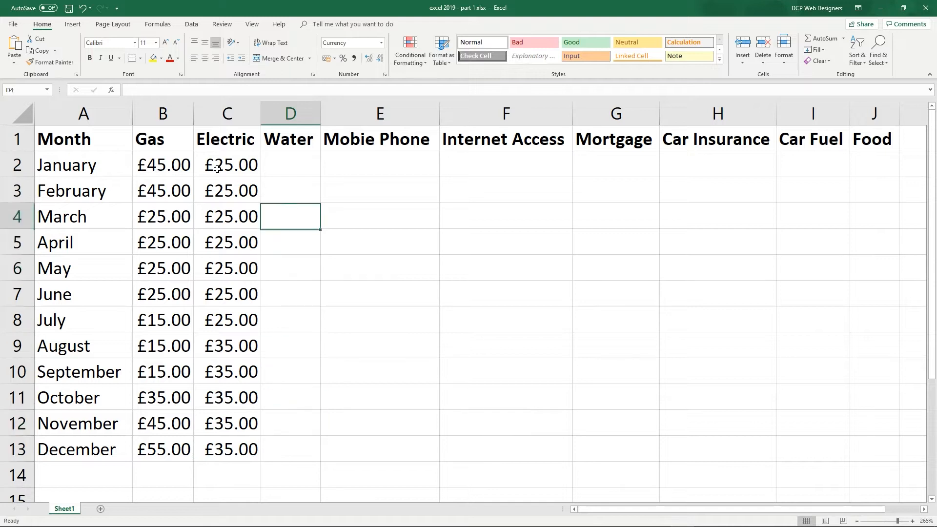
pyautogui.press('Up')
pyautogui.press('Up')
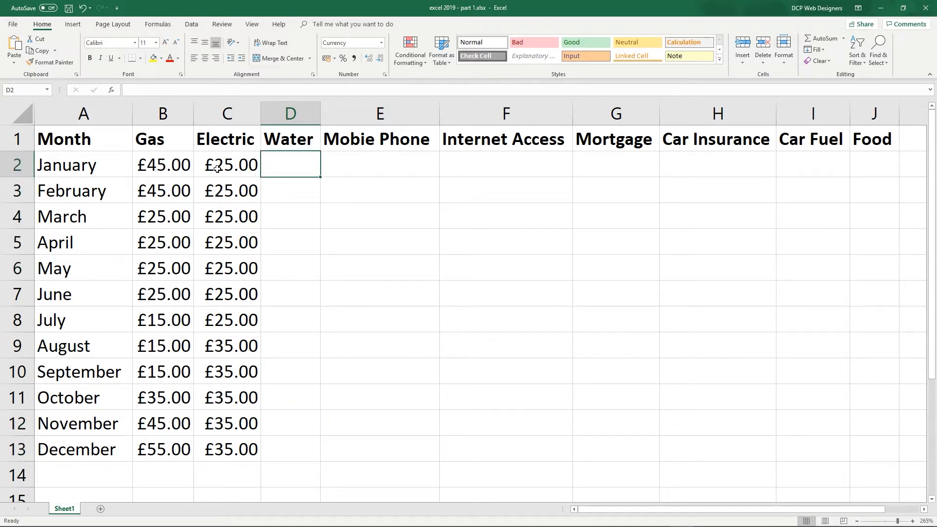
pyautogui.write('0')
pyautogui.press('Return')
pyautogui.write('0')
pyautogui.press('Return')
pyautogui.write('0 0')
pyautogui.press('Return')
pyautogui.write('0')
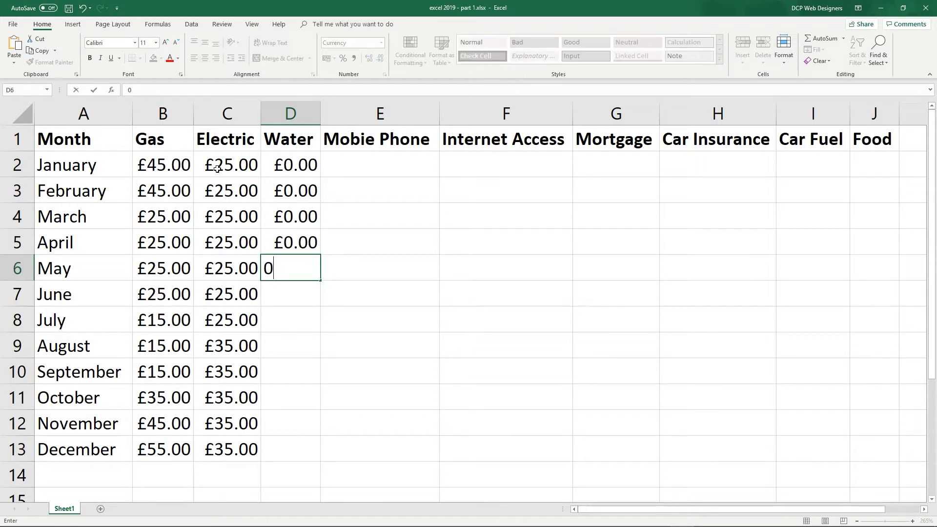
pyautogui.press('Return')
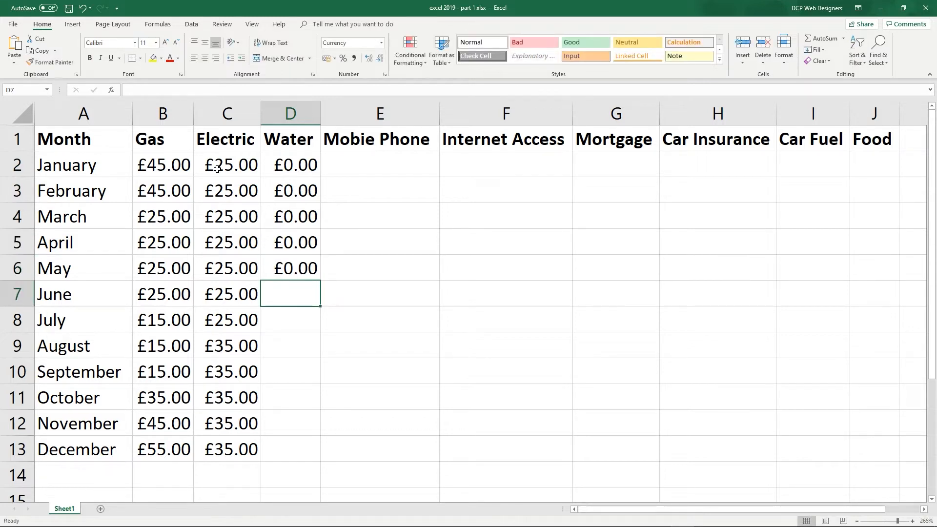
# Enter the Water amounts 100 for June, 0 for July to November and 100 for December in D7:D13.
pyautogui.write('100')
pyautogui.press('Return')
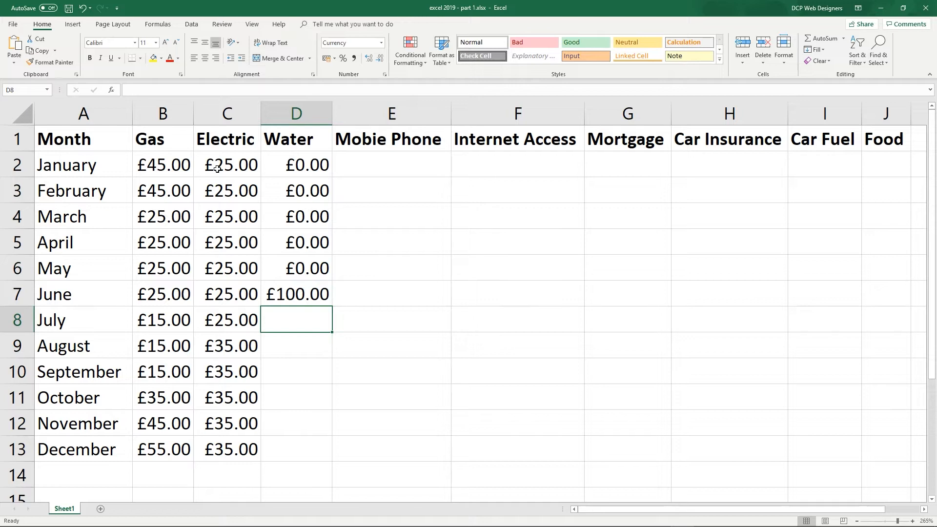
pyautogui.write('0 0 0 ')
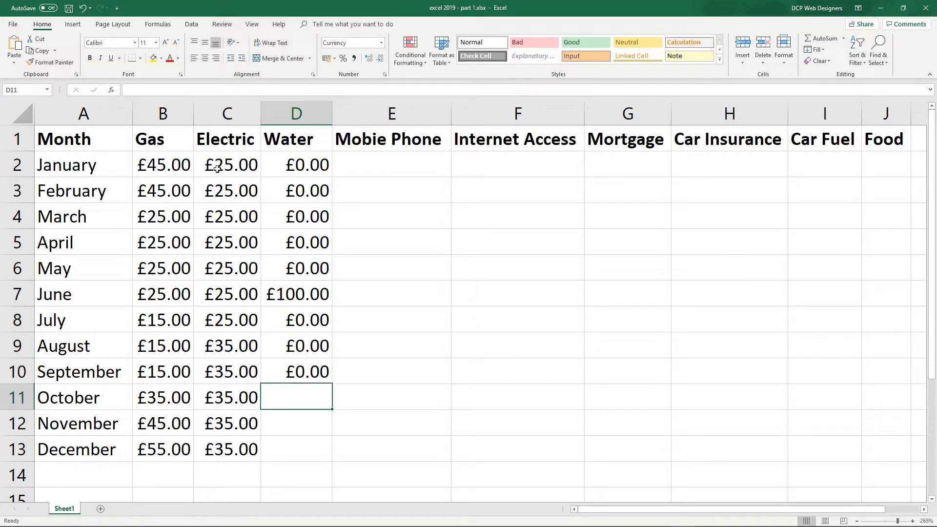
pyautogui.write('0 0 0')
pyautogui.press('BackSpace')
pyautogui.write('100')
pyautogui.press('Return')
# Save the workbook with the Gas, Electric and Water amounts filled in.
pyautogui.press('Up')
pyautogui.hotkey('ctrl', 's')
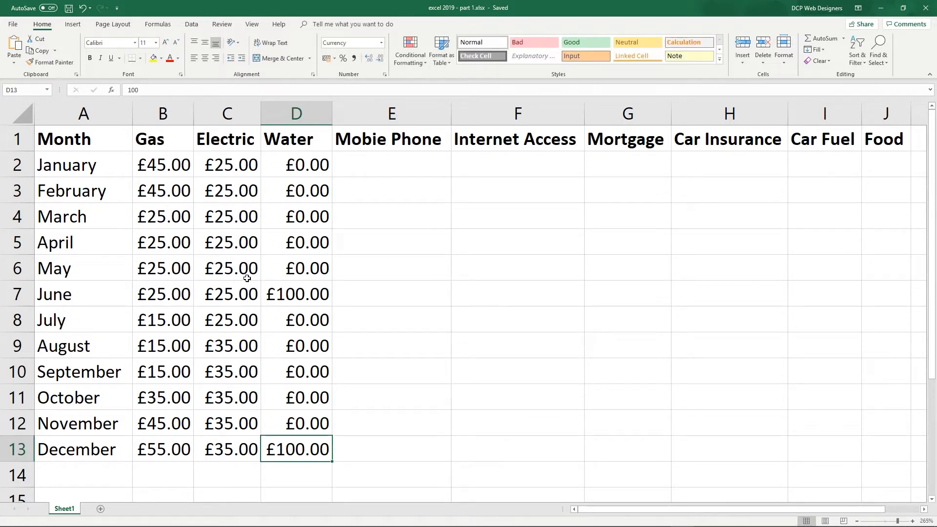
# Review the monthly Water amounts from January to June in D2:D7.
pyautogui.click(285, 300)
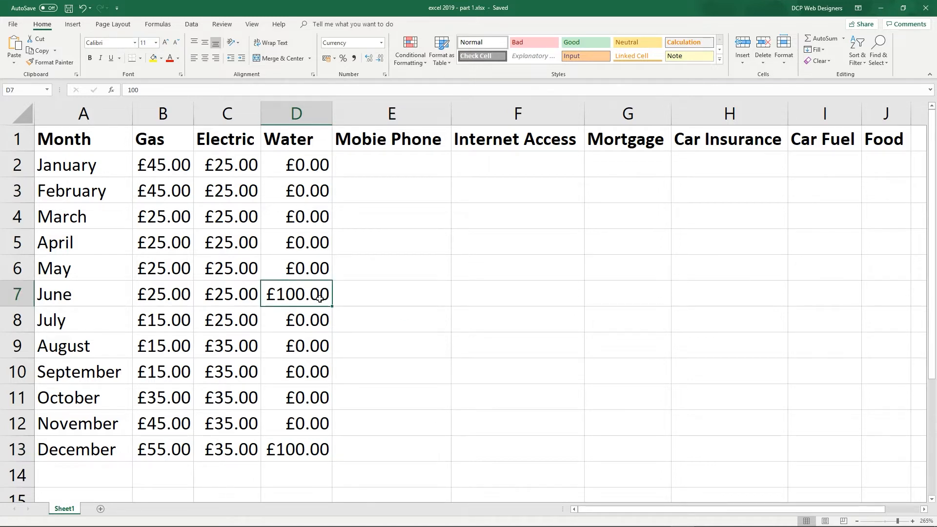
pyautogui.click(301, 168)
pyautogui.click(306, 184)
pyautogui.click(308, 208)
pyautogui.click(306, 245)
pyautogui.click(303, 259)
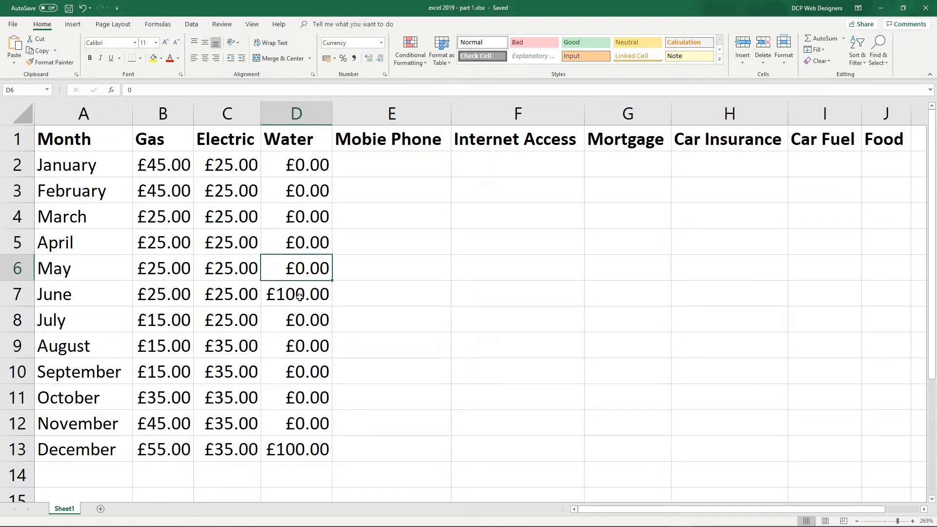
pyautogui.click(299, 291)
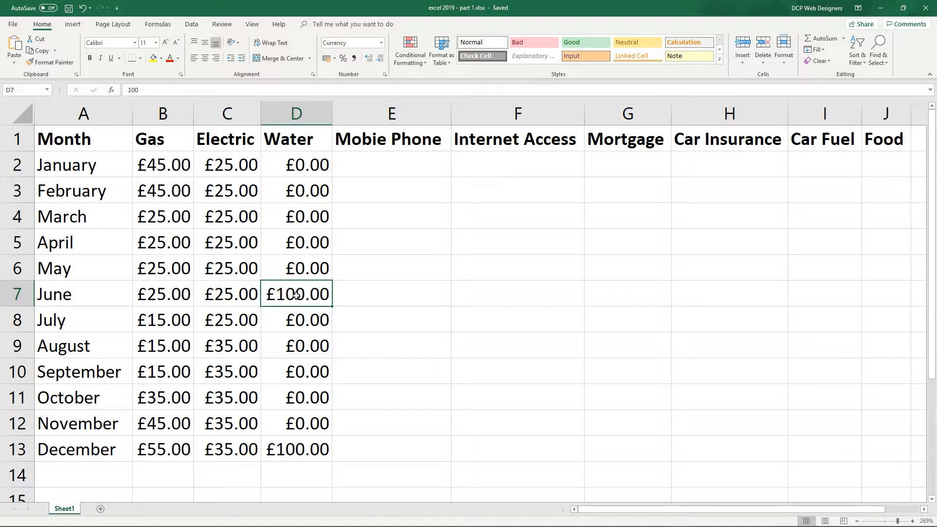
# Switch to the Windows Calculator, divide 200 by 12 to get the monthly water cost, and close it.
pyautogui.press('super')
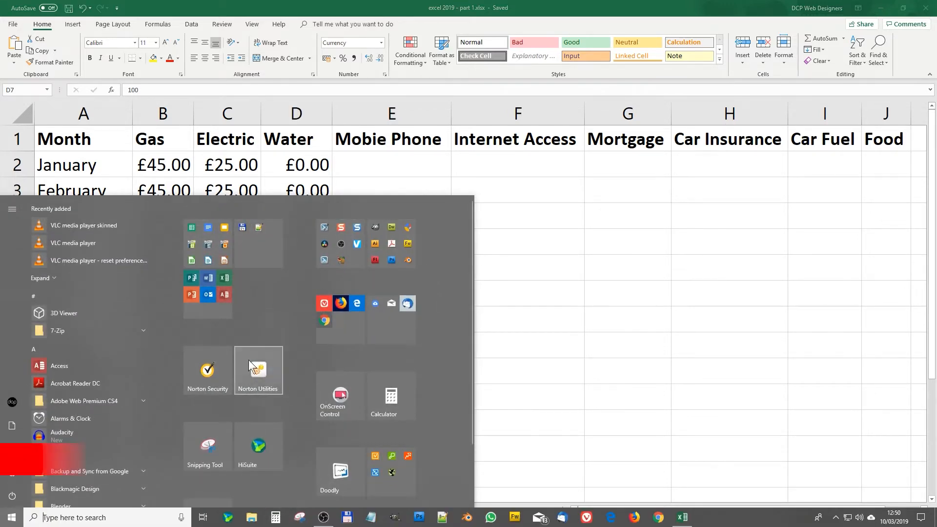
pyautogui.click(390, 399)
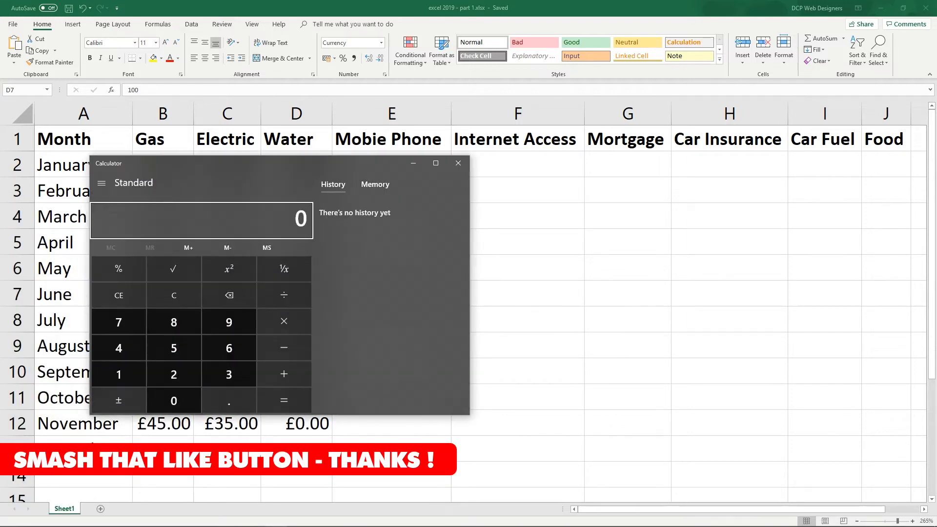
pyautogui.click(173, 375)
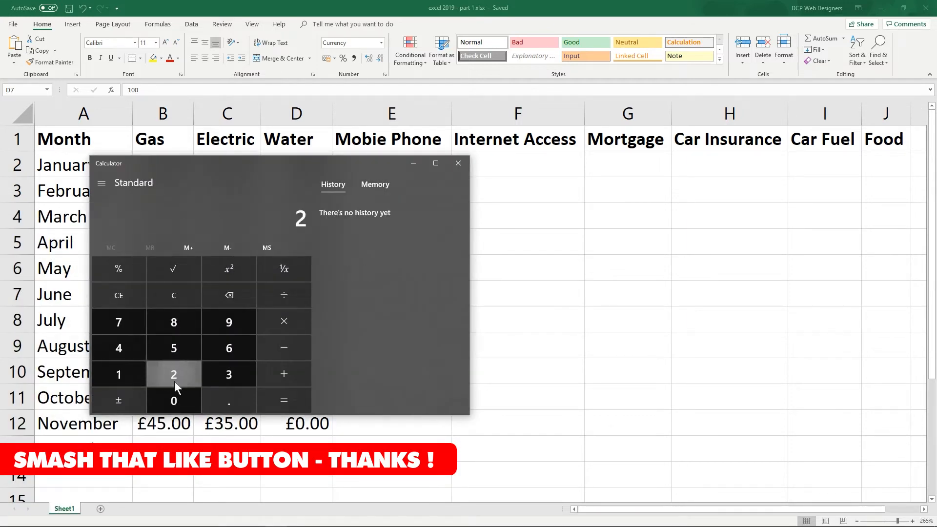
pyautogui.click(174, 401)
pyautogui.click(174, 401)
pyautogui.click(295, 299)
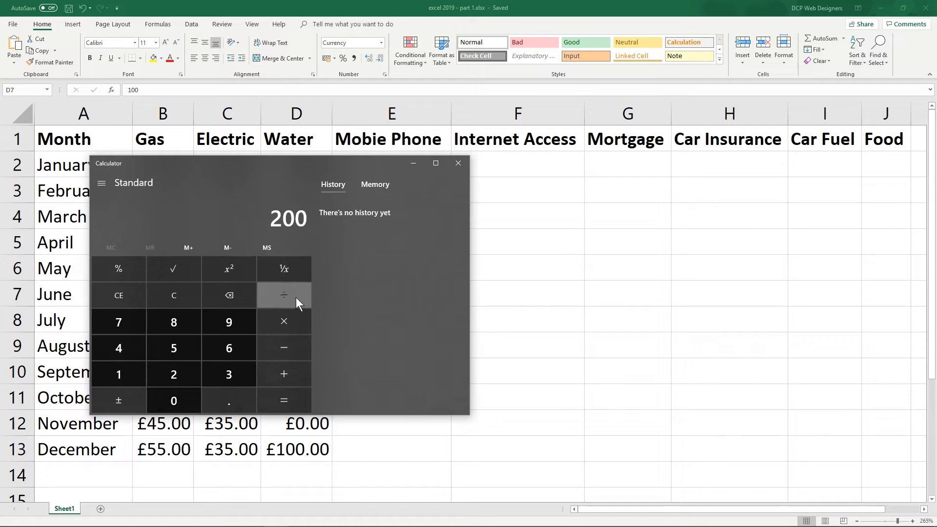
pyautogui.click(132, 375)
pyautogui.click(161, 375)
pyautogui.click(282, 400)
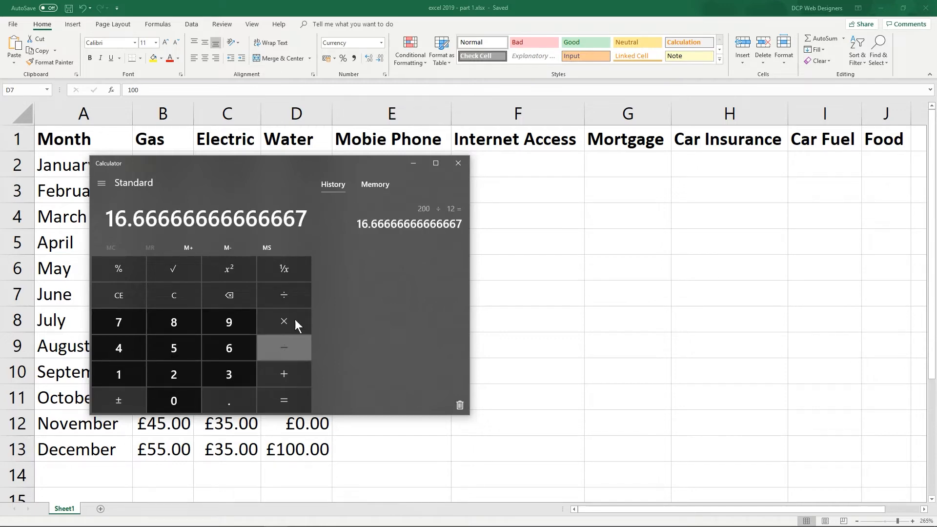
pyautogui.click(461, 163)
# Set the January Water amount in D2 to 16.66.
pyautogui.click(316, 163)
pyautogui.write('16.66')
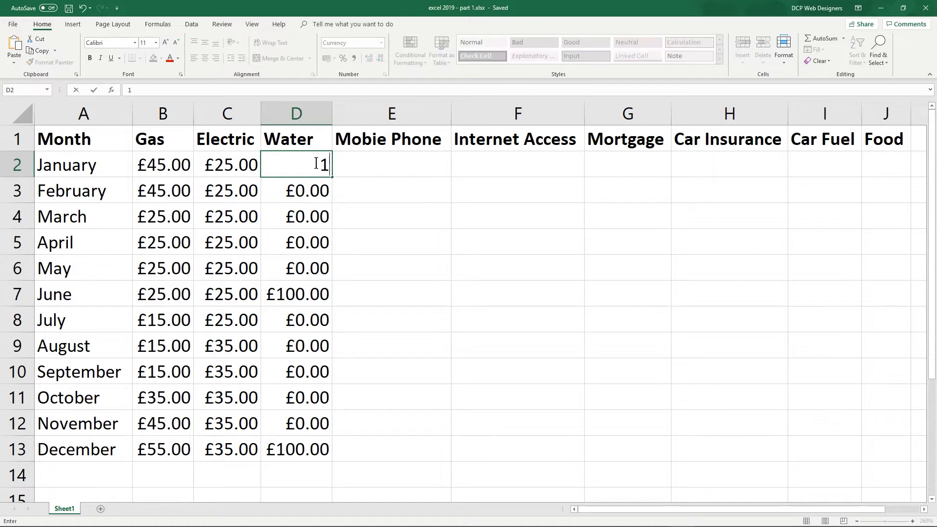
pyautogui.press('Return')
# Copy the January Water amount from D2 to every month from February to December in D3:D13.
pyautogui.click(316, 164)
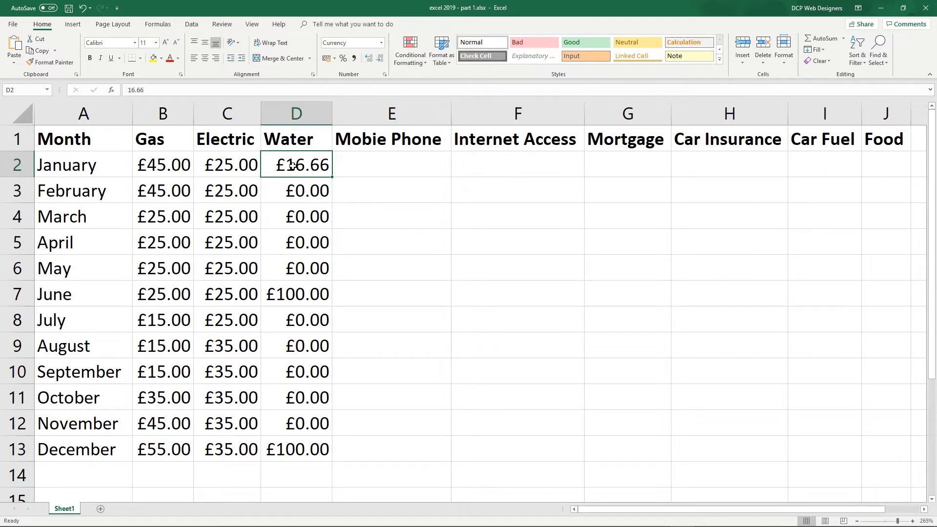
pyautogui.hotkey('ctrl', 'c')
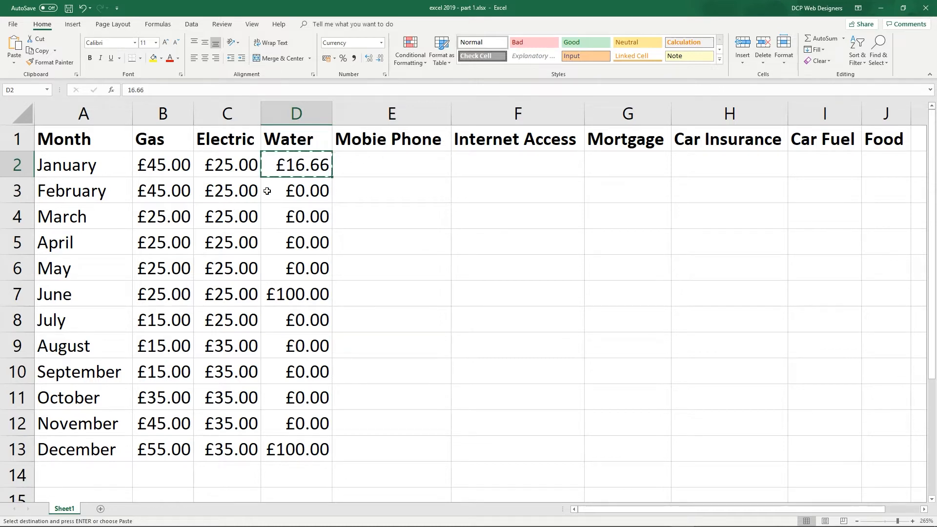
pyautogui.click(294, 187)
pyautogui.moveTo(294, 187); pyautogui.dragTo(306, 442)
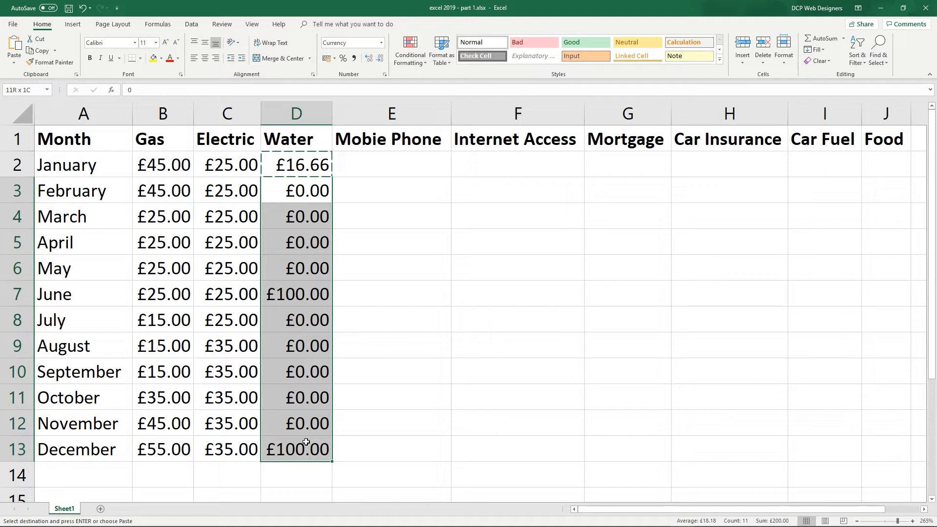
pyautogui.moveTo(306, 442); pyautogui.dragTo(307, 437)
pyautogui.hotkey('ctrl', 'v')
pyautogui.hotkey('ctrl', 'v')
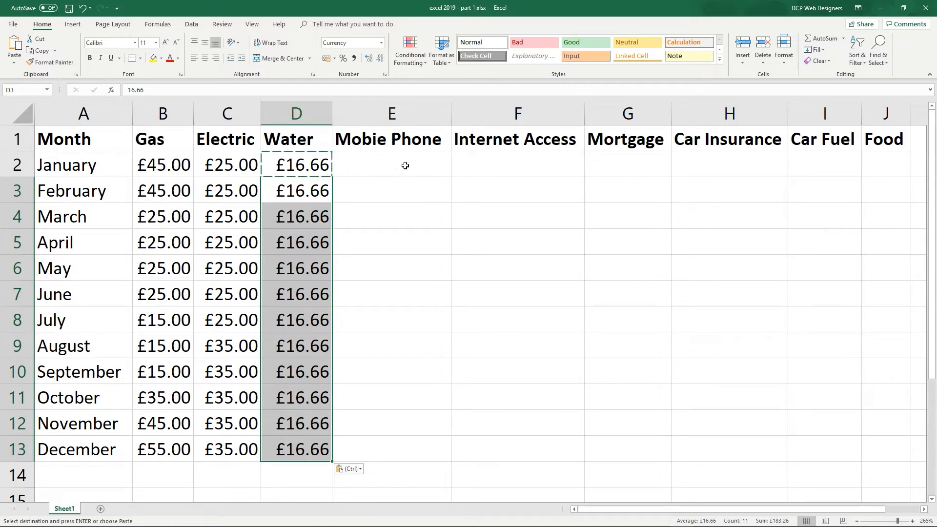
pyautogui.press('Escape')
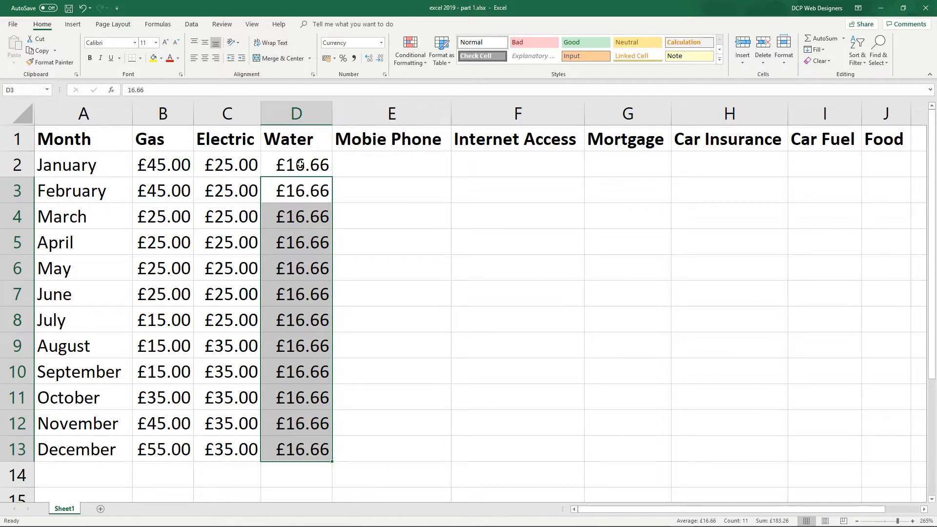
# Set the January and February Mobie Phone amounts in E2 and E3 to 20 each.
pyautogui.click(375, 167)
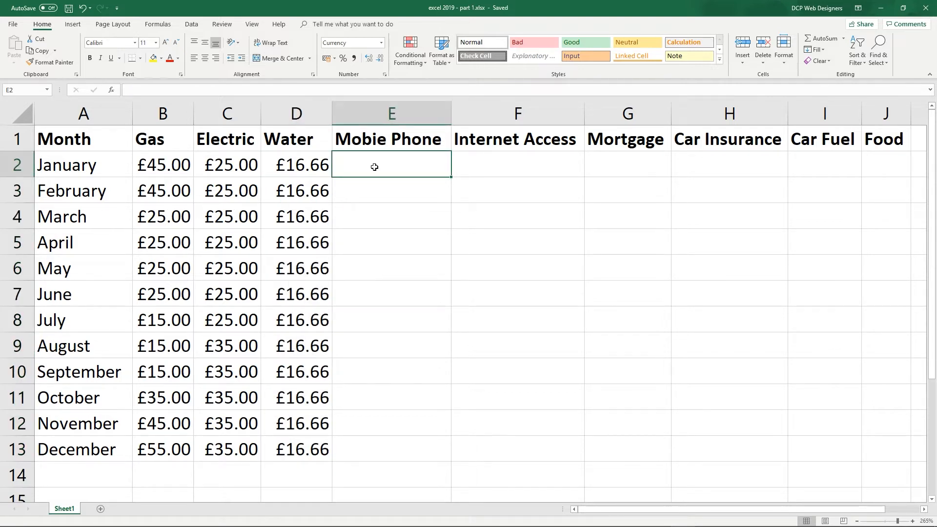
pyautogui.write('20')
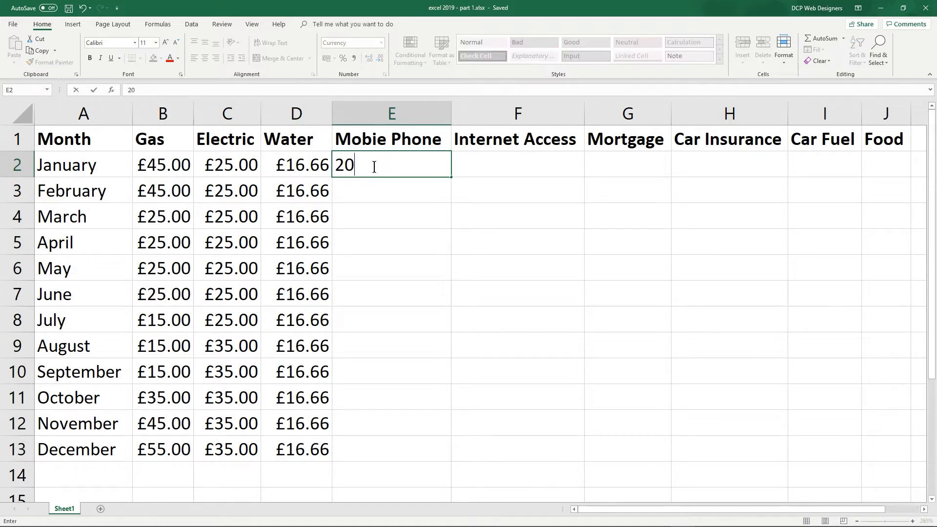
pyautogui.press('Return')
pyautogui.write('20')
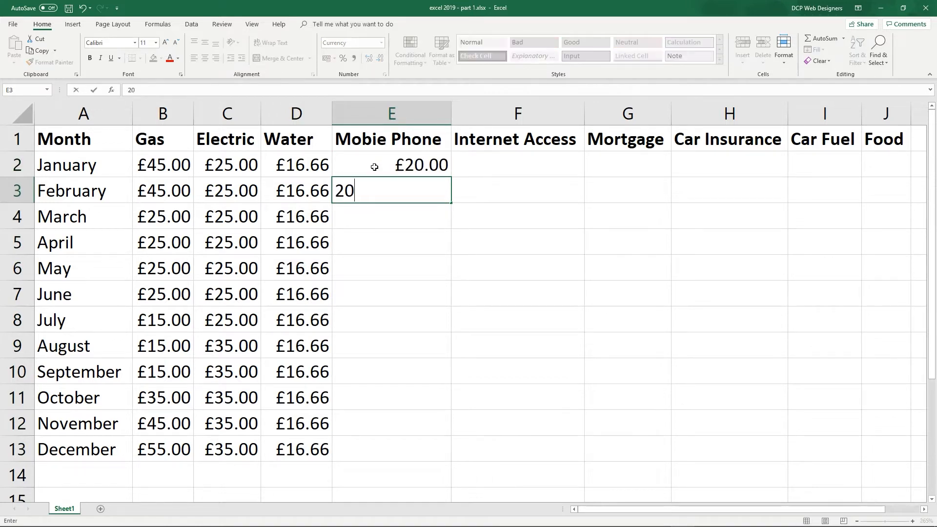
pyautogui.press('Return')
# Copy the February Mobie Phone amount from E3 to March through June in E4:E7.
pyautogui.press('Up')
pyautogui.hotkey('ctrl', 'c')
pyautogui.press('Down')
pyautogui.hotkey('ctrl', 'v')
pyautogui.press('Down')
pyautogui.hotkey('ctrl', 'v')
pyautogui.press('Down')
pyautogui.hotkey('ctrl', 'v')
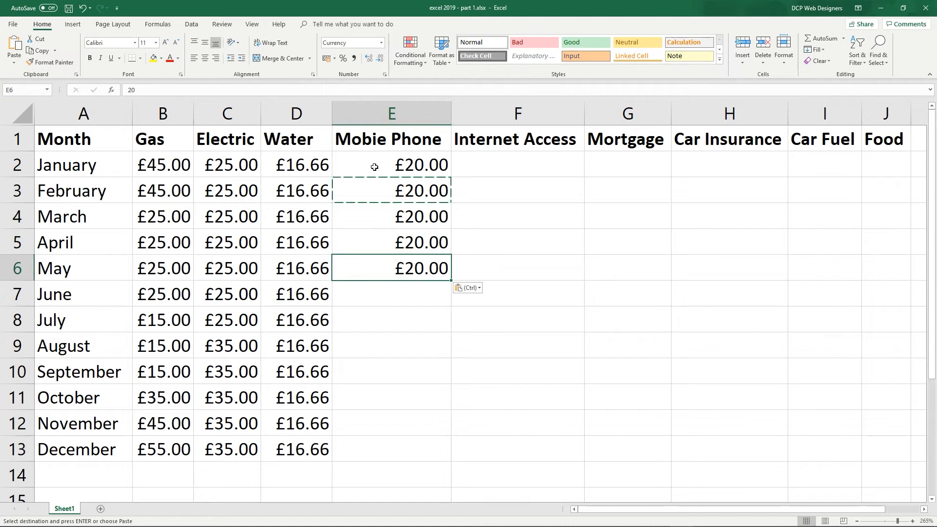
pyautogui.press('Down')
pyautogui.hotkey('ctrl', 'v')
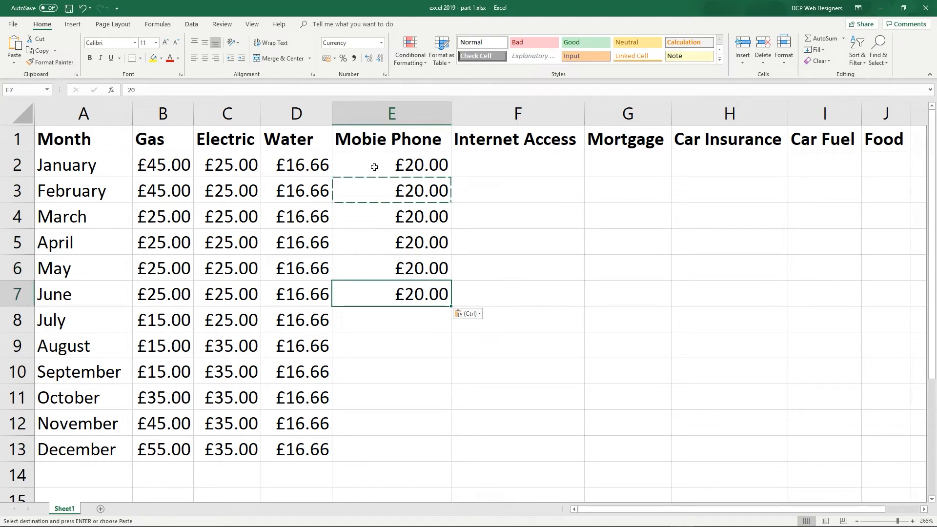
# Enter the July to December Mobie Phone amounts 25, 25, 30, 20, 20 and 20 in E8:E13, and save the workbook.
pyautogui.press('Down')
pyautogui.write('25')
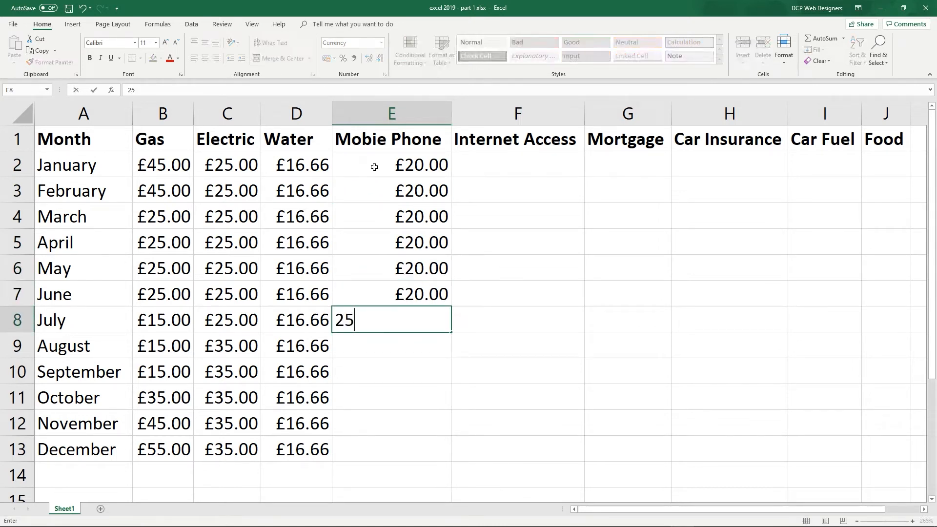
pyautogui.press('Return')
pyautogui.write('25')
pyautogui.press('Return')
pyautogui.write('30')
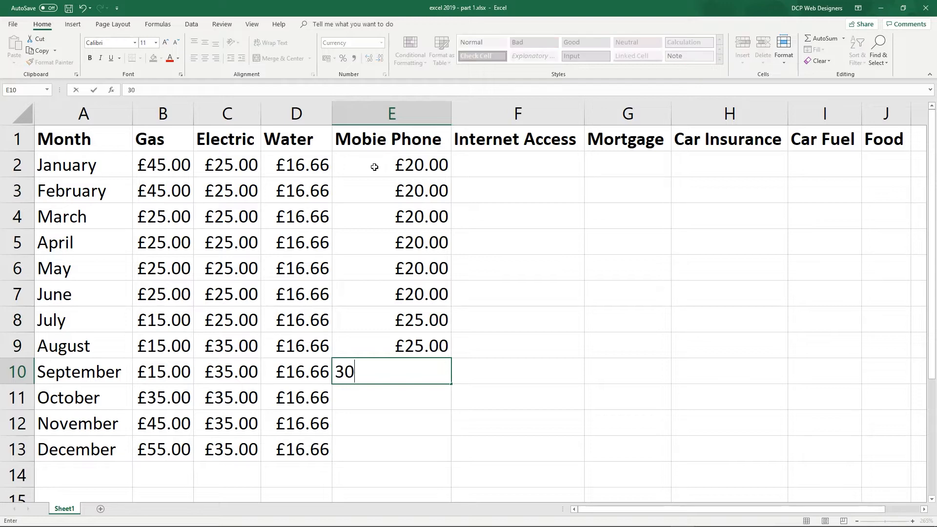
pyautogui.press('Return')
pyautogui.write('20')
pyautogui.press('Return')
pyautogui.write('20')
pyautogui.press('Return')
pyautogui.write('20')
pyautogui.press('Return')
pyautogui.press('Up')
pyautogui.hotkey('ctrl', 's')
# Set the January Internet Access amount in F2 to 30.
pyautogui.click(495, 163)
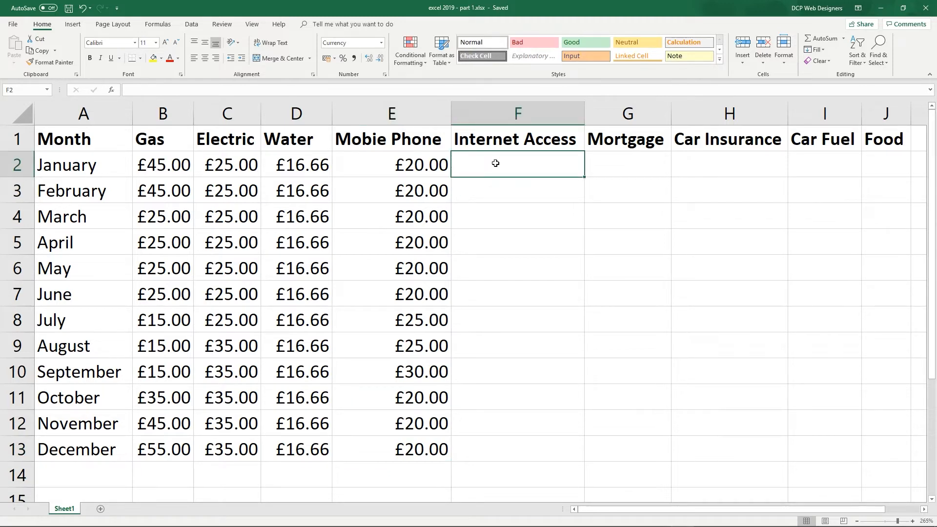
pyautogui.write('30')
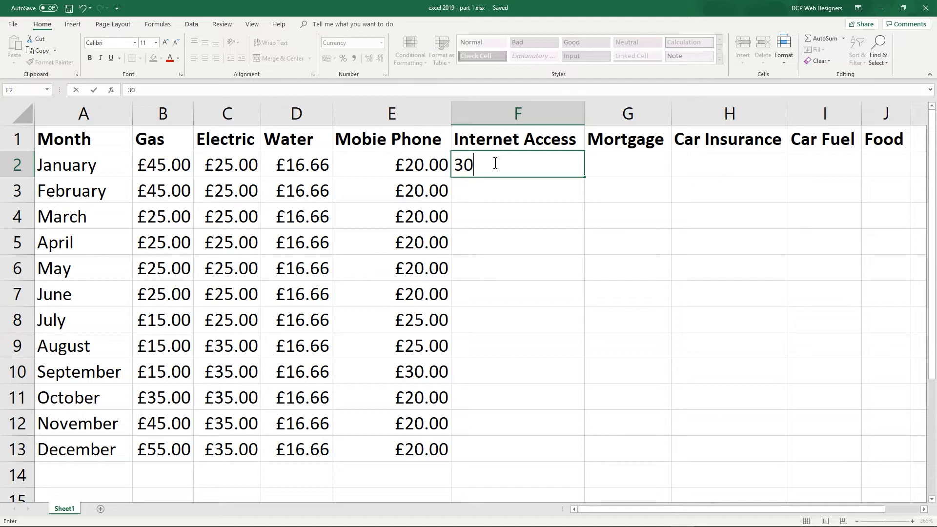
pyautogui.press('Return')
# Copy the January Internet Access amount from F2 to every month from February to December in F3:F13, and save the workbook.
pyautogui.press('Up')
pyautogui.hotkey('ctrl', 'c')
pyautogui.press('Down')
pyautogui.hotkey('ctrl', 'v')
pyautogui.press('Down')
pyautogui.hotkey('ctrl', 'v')
pyautogui.press('Down')
pyautogui.hotkey('ctrl', 'v')
pyautogui.press('Down')
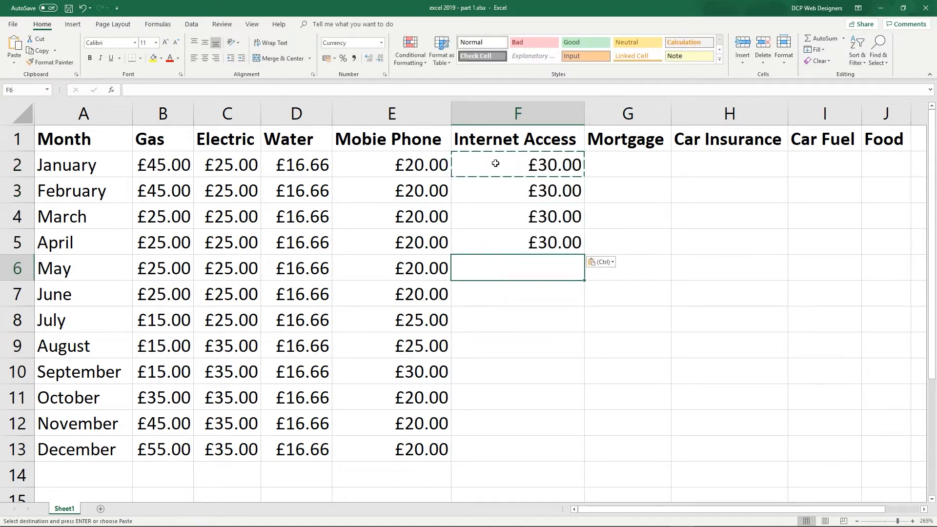
pyautogui.hotkey('ctrl', 'v')
pyautogui.press('Down')
pyautogui.hotkey('ctrl', 'v')
pyautogui.press('Down')
pyautogui.hotkey('ctrl', 'v')
pyautogui.press('Down')
pyautogui.hotkey('ctrl', 'v')
pyautogui.press('Down')
pyautogui.hotkey('ctrl', 'v')
pyautogui.press('Down')
pyautogui.hotkey('ctrl', 'v')
pyautogui.press('Down')
pyautogui.hotkey('ctrl', 'v')
pyautogui.press('Down')
pyautogui.hotkey('ctrl', 'v')
pyautogui.press('Down')
pyautogui.press('Up')
pyautogui.hotkey('ctrl', 's')
# Set the January Mortgage amount in G2 to 600.
pyautogui.press('Right')
pyautogui.press('Up')
pyautogui.press('Up')
pyautogui.press('Up')
pyautogui.press('Up')
pyautogui.press('Up')
pyautogui.press('Up')
pyautogui.press('Up')
pyautogui.press('Up')
pyautogui.press('Up')
pyautogui.press('Up')
pyautogui.press('Up')
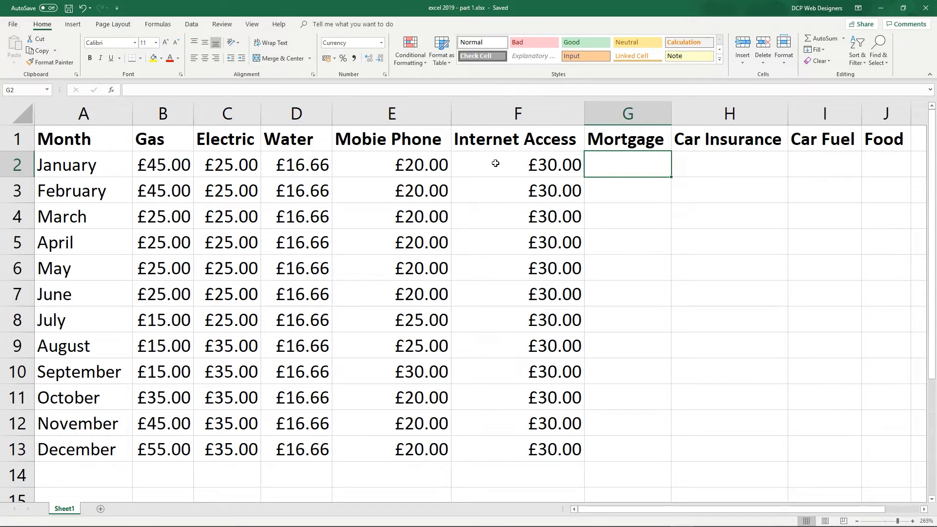
pyautogui.write('600')
pyautogui.press('BackSpace')
pyautogui.press('BackSpace')
pyautogui.press('BackSpace')
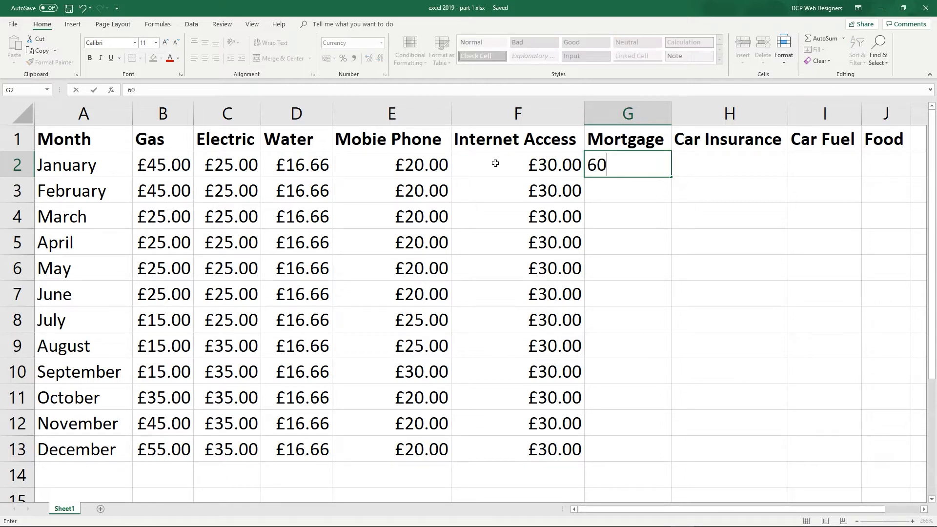
pyautogui.write('600')
pyautogui.press('Return')
# Copy the January Mortgage amount from G2 to February in G3.
pyautogui.press('Up')
pyautogui.hotkey('ctrl', 'c')
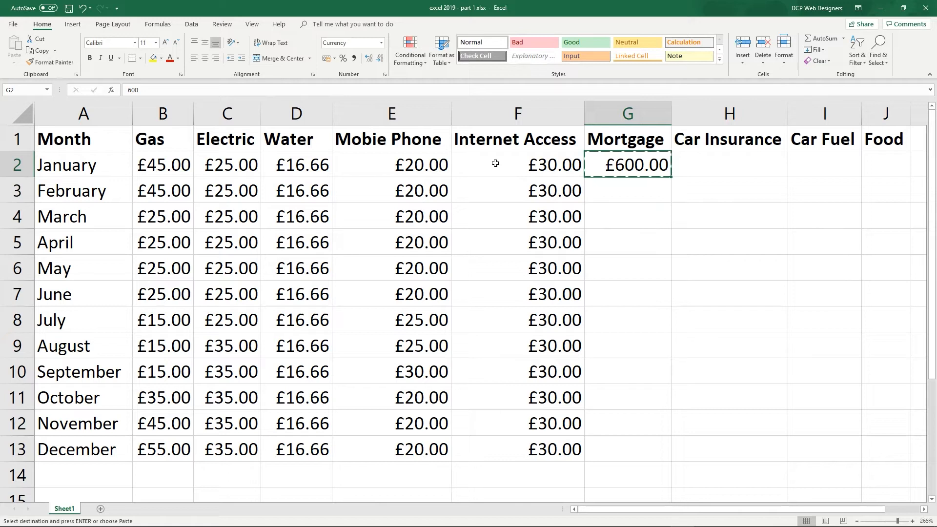
pyautogui.press('Down')
pyautogui.press('Return')
pyautogui.write('v')
pyautogui.press('Return')
pyautogui.press('Up')
pyautogui.press('Up')
pyautogui.press('Down')
pyautogui.press('Down')
pyautogui.press('Down')
pyautogui.press('Up')
pyautogui.press('Up')
pyautogui.press('Up')
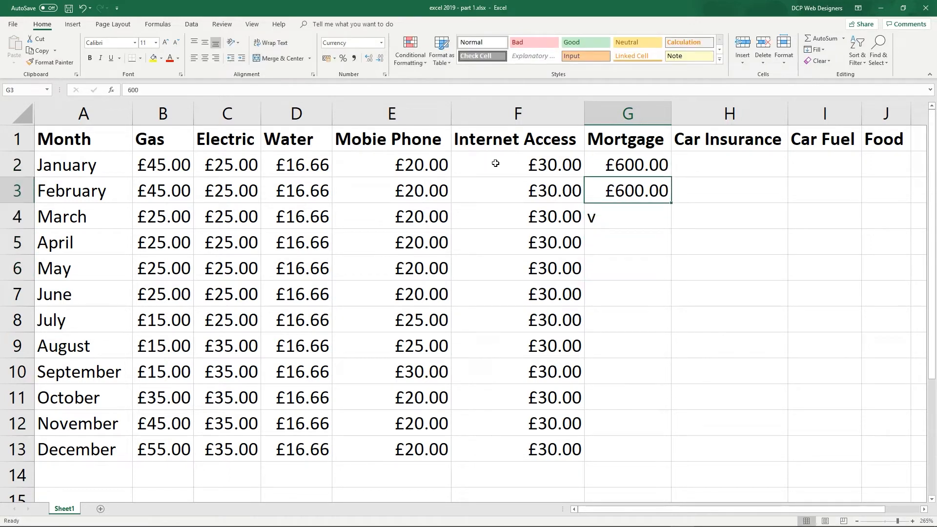
# Copy the January Mortgage amount from G2 to March through August in G4:G9, replacing the stray letter in G4.
pyautogui.press('Up')
pyautogui.hotkey('ctrl', 'c')
pyautogui.press('Down')
pyautogui.press('Down')
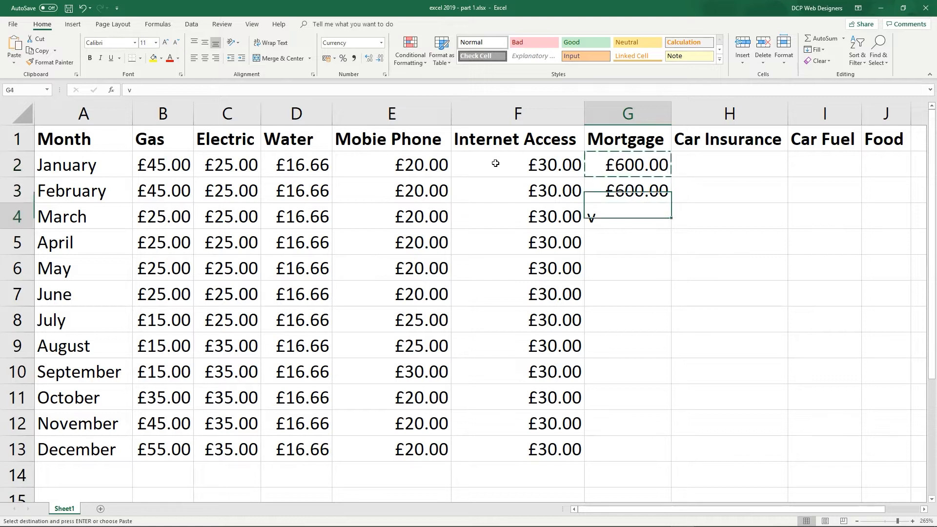
pyautogui.hotkey('ctrl', 'v')
pyautogui.press('Down')
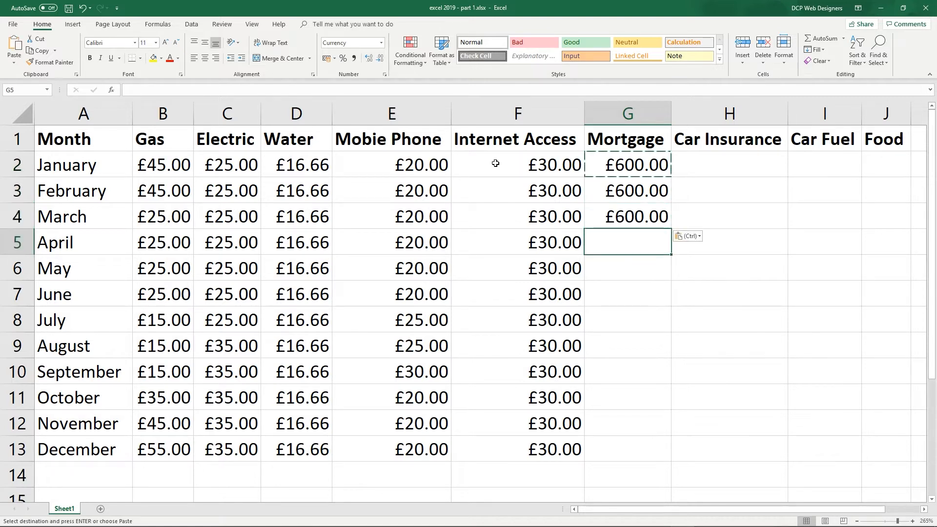
pyautogui.hotkey('ctrl', 'v')
pyautogui.press('Down')
pyautogui.hotkey('ctrl', 'v')
pyautogui.press('Down')
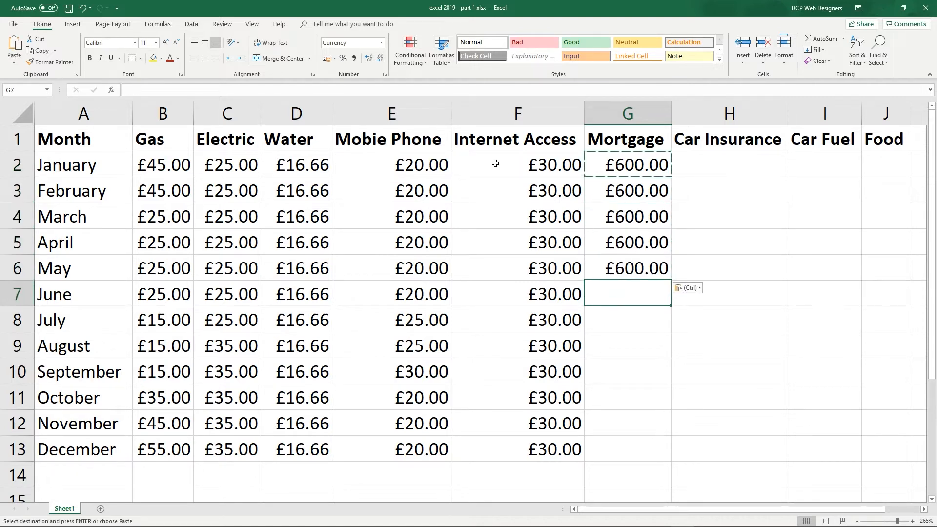
pyautogui.hotkey('ctrl', 'v')
pyautogui.press('Down')
pyautogui.hotkey('ctrl', 'v')
pyautogui.press('Down')
pyautogui.hotkey('ctrl', 'v')
pyautogui.press('Down')
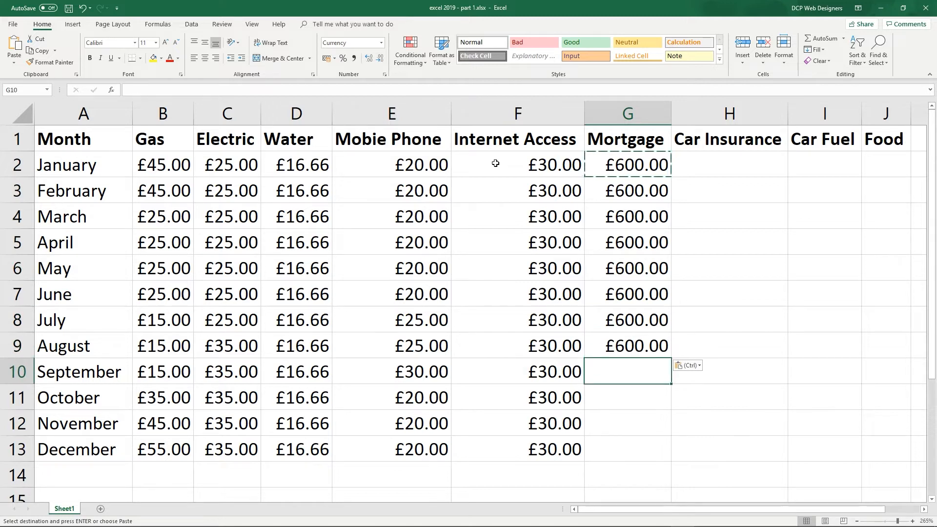
# Fill September to December in G10:G13 with the copied Mortgage amount in one paste, and save the workbook.
pyautogui.moveTo(619, 372); pyautogui.dragTo(626, 445)
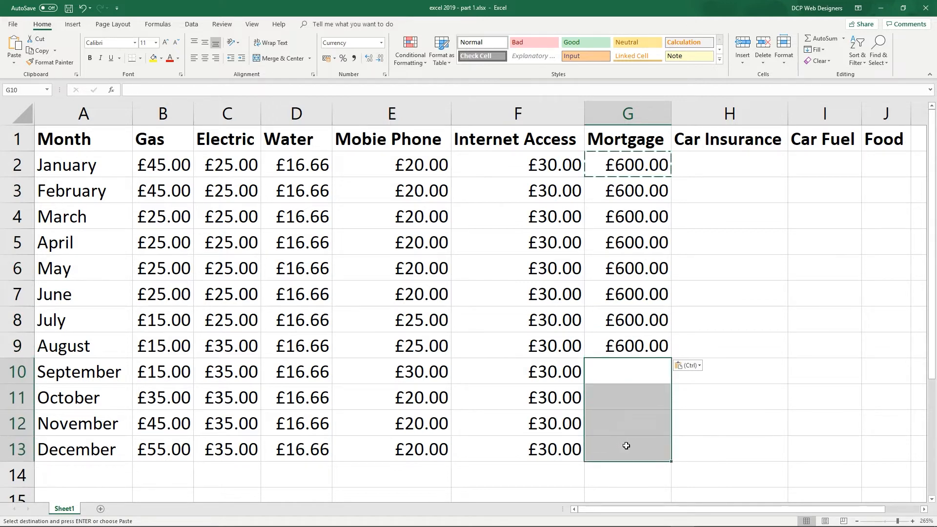
pyautogui.hotkey('ctrl', 'v')
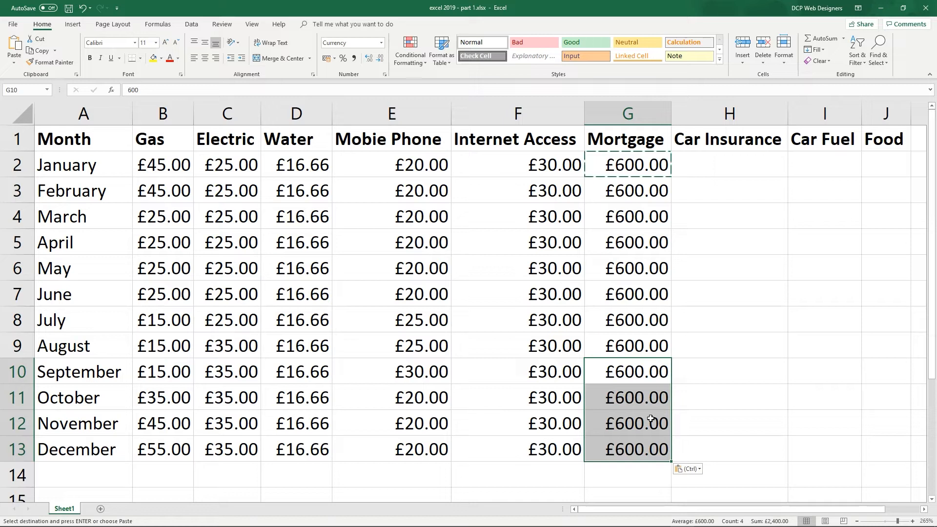
pyautogui.press('Escape')
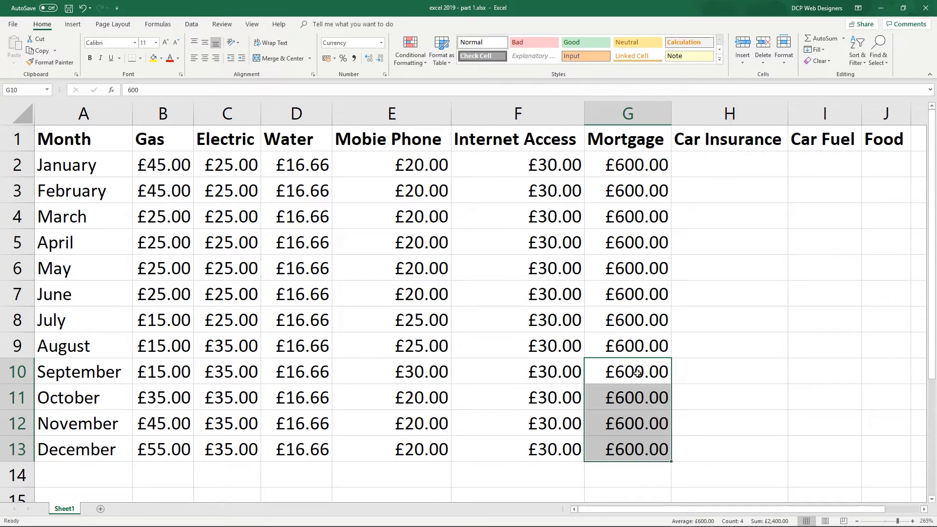
pyautogui.hotkey('ctrl', 's')
# Switch to the Windows Calculator, divide 400 by 12 to get the monthly car insurance cost, and close it.
pyautogui.click(745, 172)
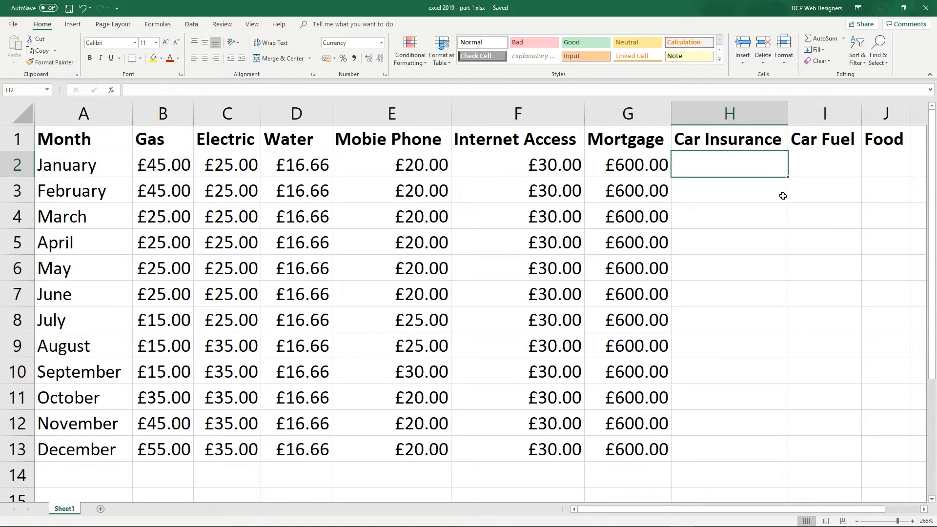
pyautogui.press('super')
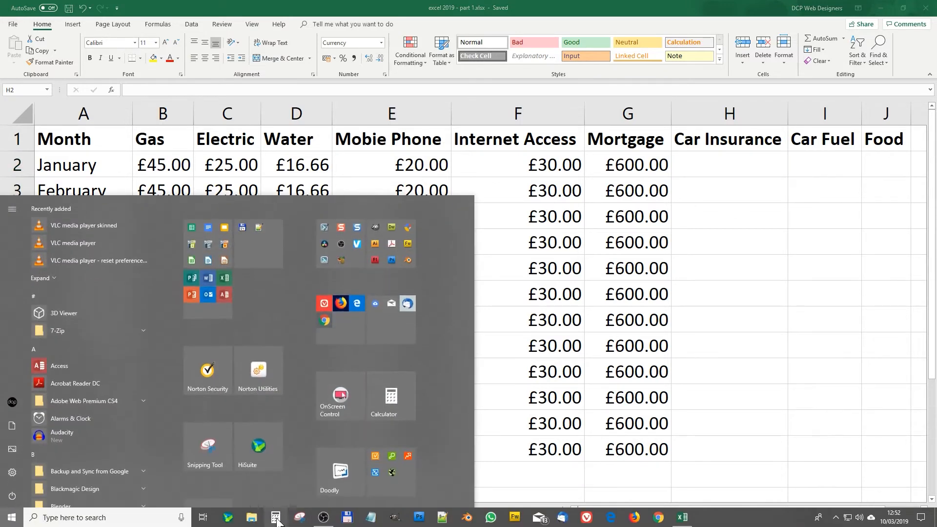
pyautogui.click(276, 517)
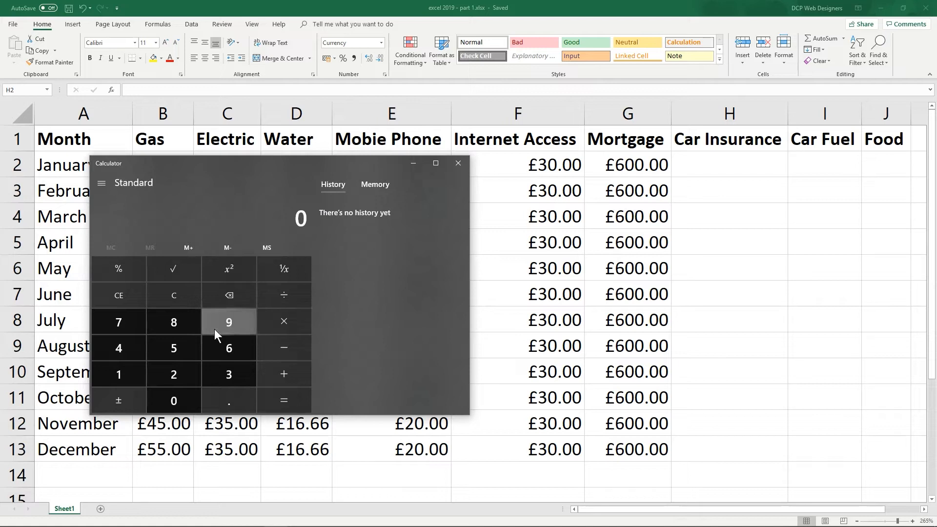
pyautogui.click(132, 349)
pyautogui.click(173, 402)
pyautogui.click(173, 401)
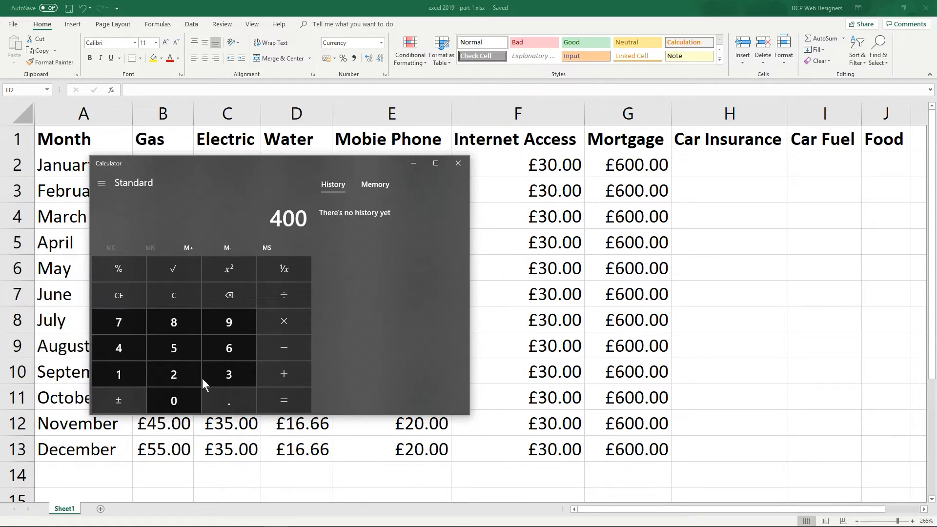
pyautogui.click(285, 295)
pyautogui.click(135, 372)
pyautogui.click(173, 374)
pyautogui.click(281, 398)
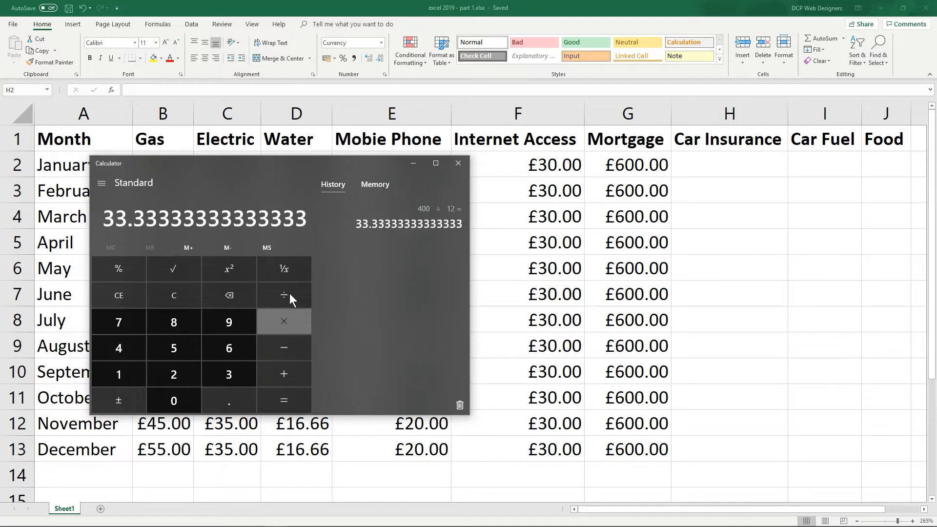
pyautogui.click(457, 163)
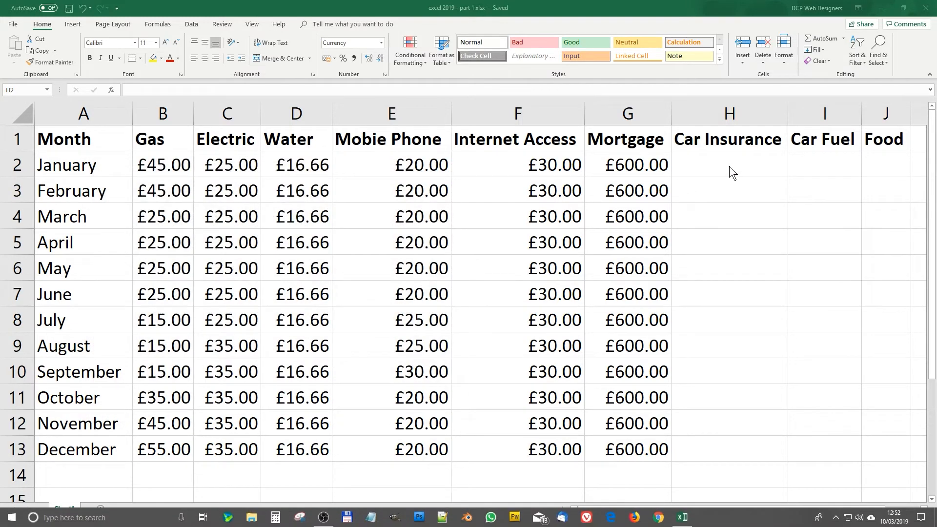
# Set the January Car Insurance amount in H2 to 33.33.
pyautogui.click(730, 166)
pyautogui.write('33.33')
pyautogui.press('Return')
# Copy the January Car Insurance amount from H2 to every month from February to December in H3:H13, and save the workbook.
pyautogui.click(729, 166)
pyautogui.hotkey('ctrl', 'c')
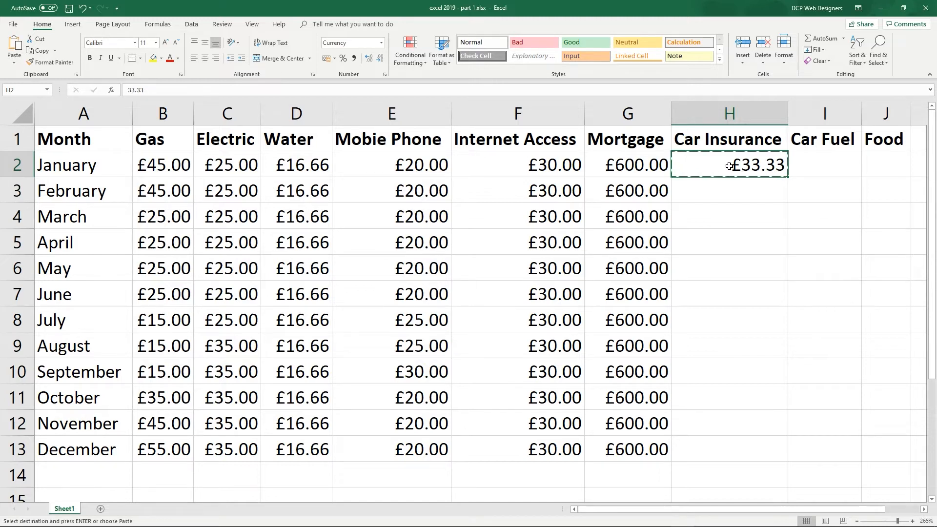
pyautogui.moveTo(730, 182); pyautogui.dragTo(729, 441)
pyautogui.hotkey('ctrl', 'v')
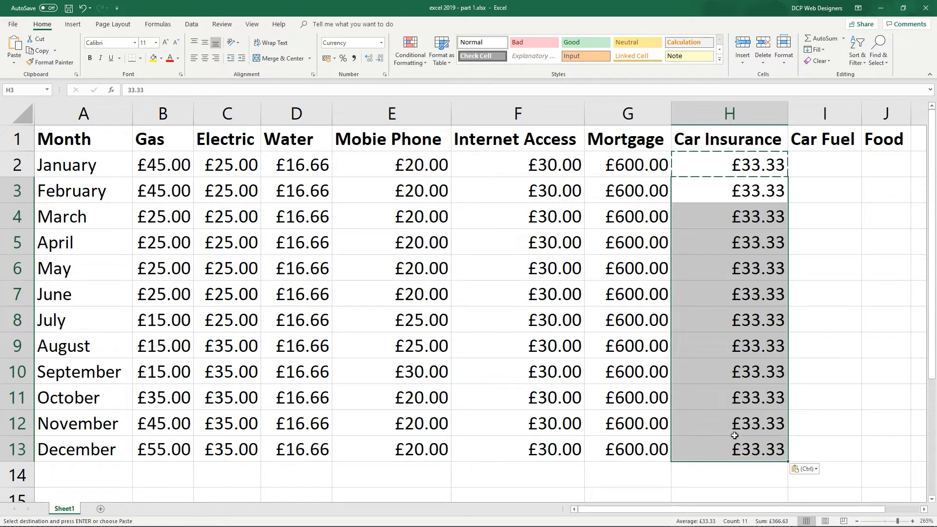
pyautogui.hotkey('ctrl', 's')
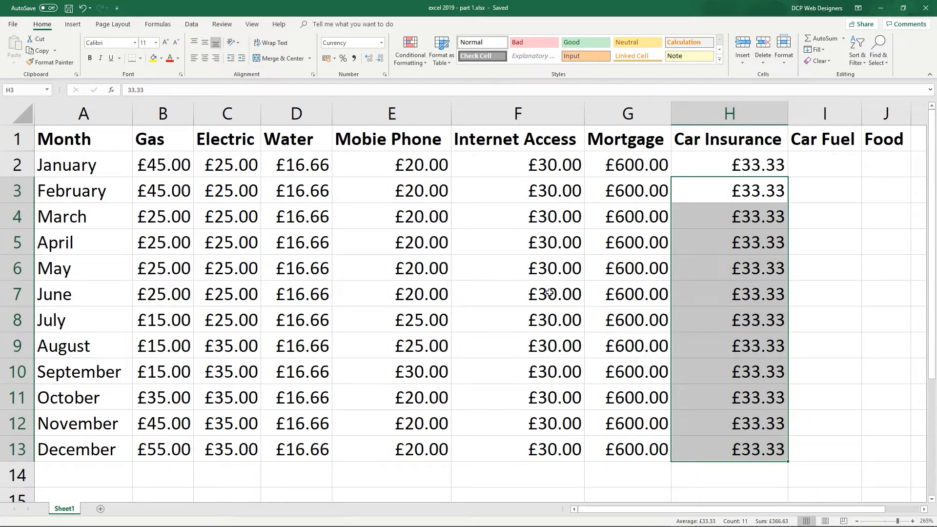
pyautogui.click(69, 9)
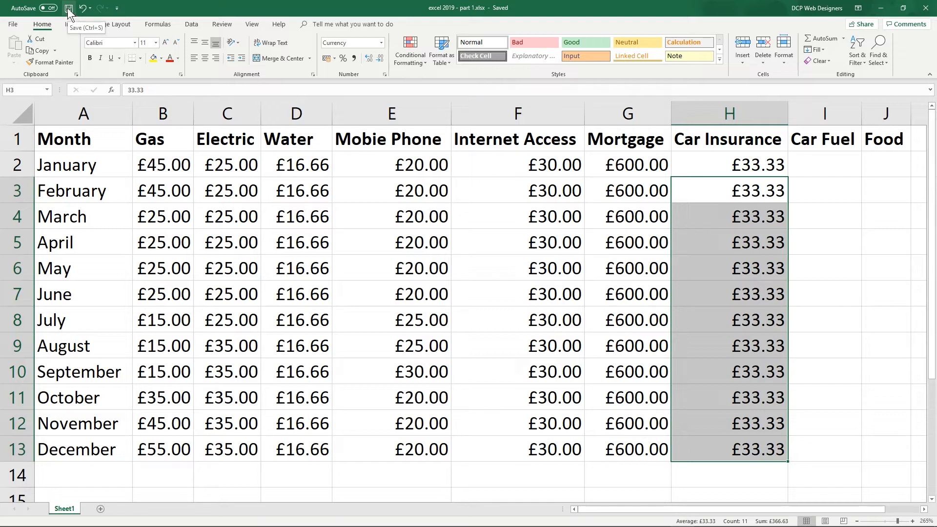
pyautogui.click(69, 8)
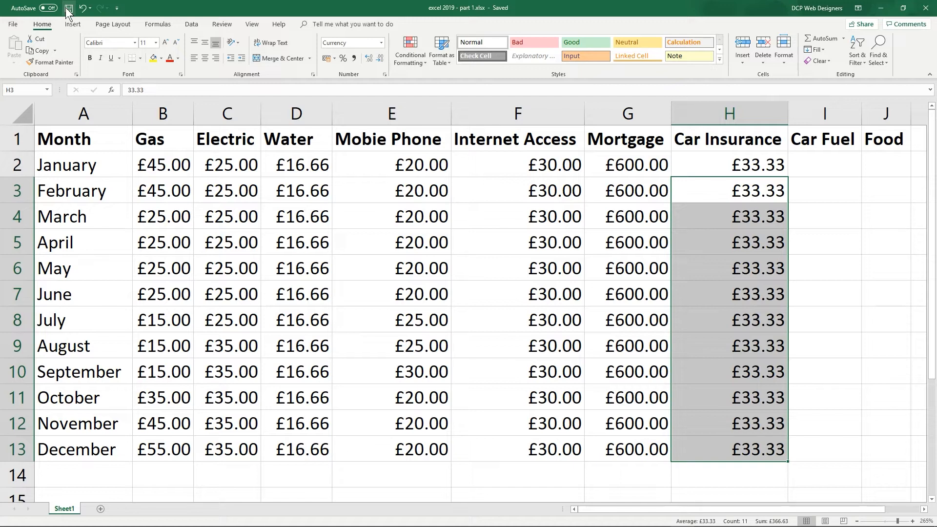
# Try to turn on AutoSave and dismiss the OneDrive upload prompt.
pyautogui.click(45, 9)
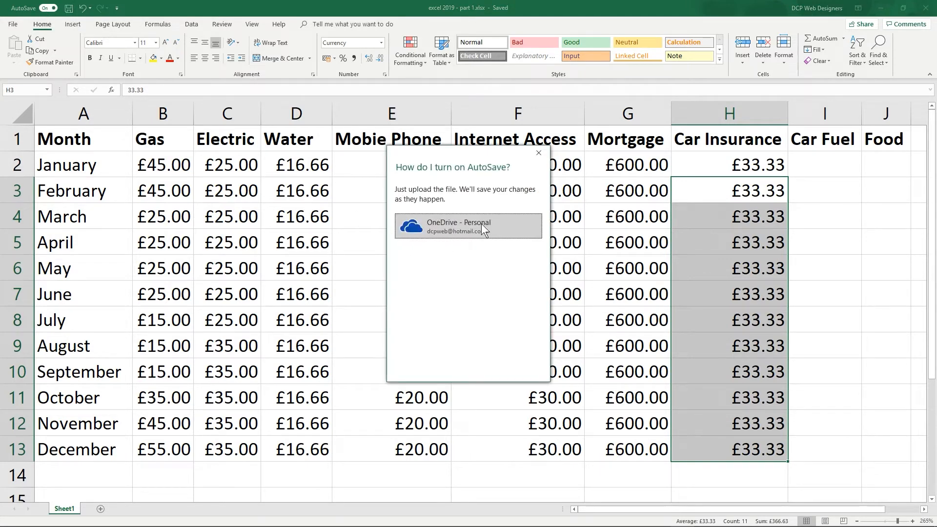
pyautogui.click(539, 154)
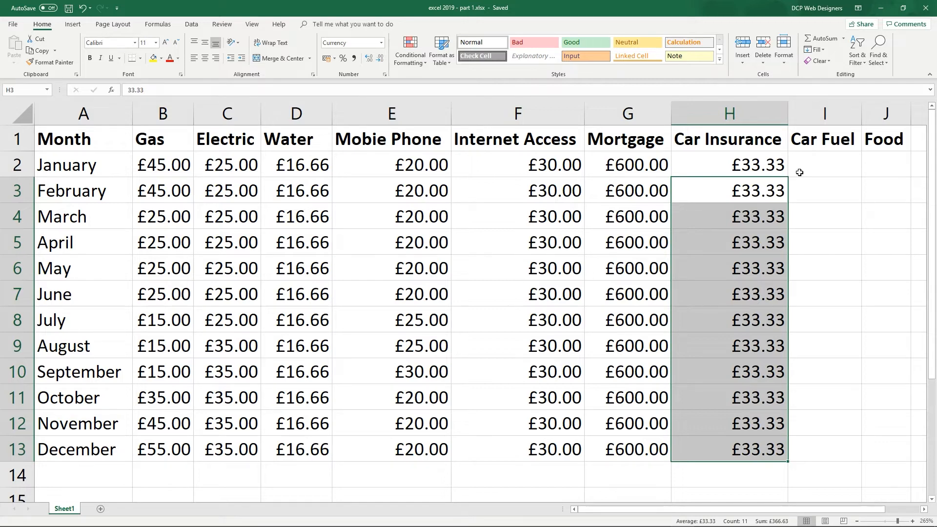
# Set the January Car Fuel amount in I2 to 60.
pyautogui.click(819, 170)
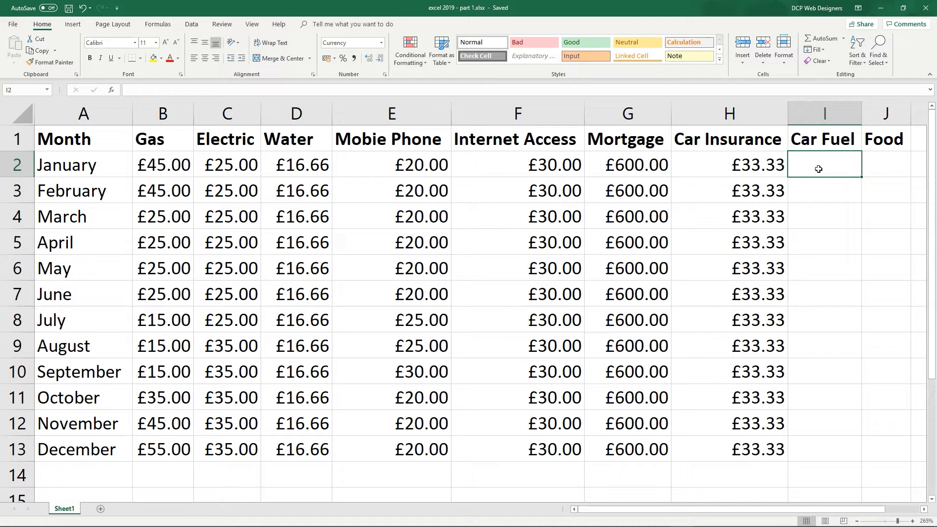
pyautogui.write('60')
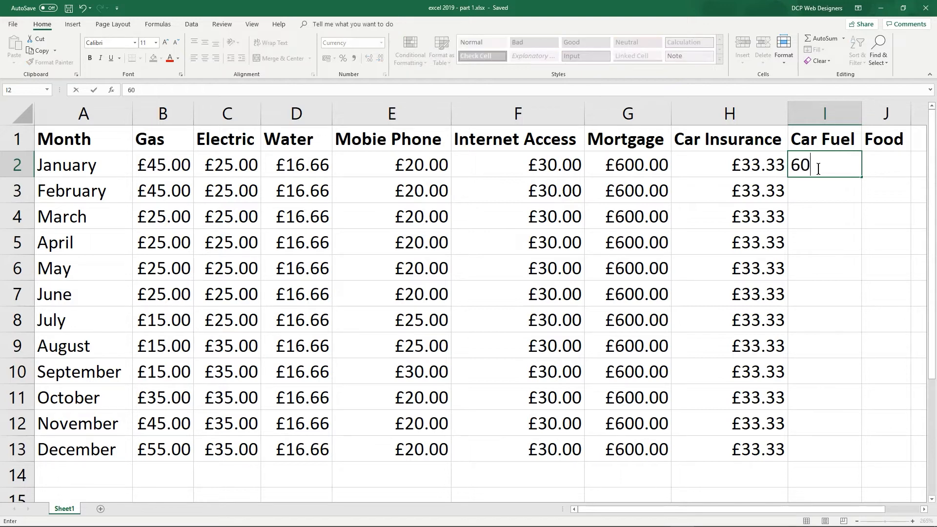
pyautogui.press('Return')
pyautogui.click(819, 169)
pyautogui.hotkey('ctrl', 'c')
pyautogui.press('Down')
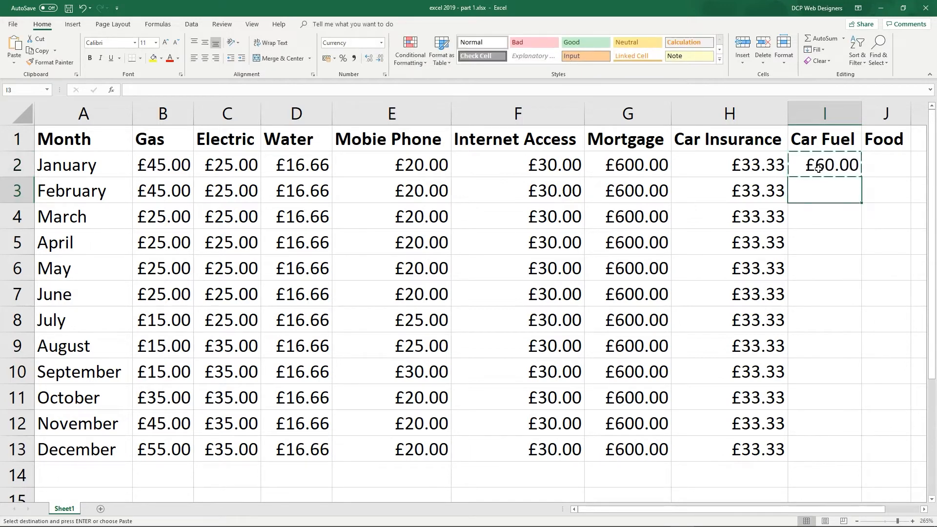
# Enter the Car Fuel amounts 65, 75 and 45 for February, March and April in I3:I5.
pyautogui.write('65')
pyautogui.press('Return')
pyautogui.write('75')
pyautogui.press('Return')
pyautogui.write('45')
pyautogui.press('Return')
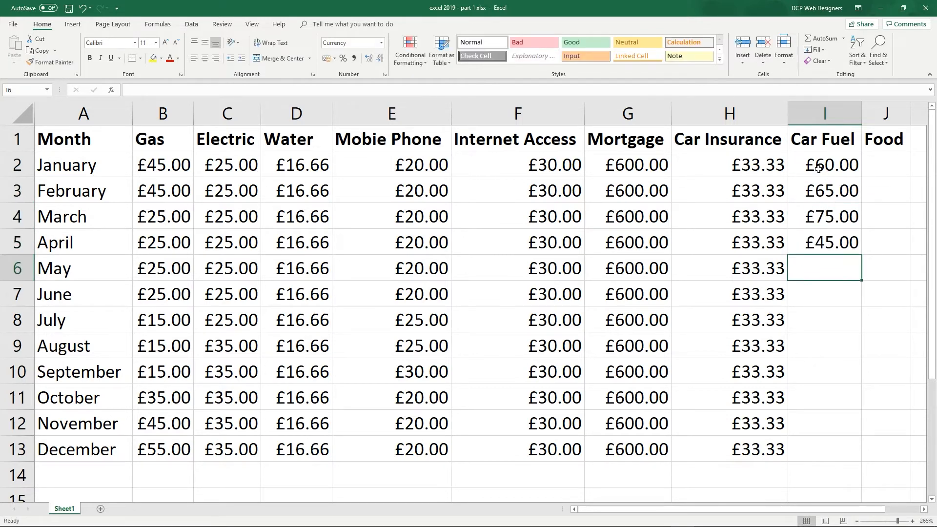
# Set the May Car Fuel amount in I6 to 25 and repeat it for June and July in I7:I8.
pyautogui.write('25')
pyautogui.press('Return')
pyautogui.hotkey('ctrl', 'd')
pyautogui.press('Return')
pyautogui.hotkey('ctrl', 'd')
pyautogui.press('Return')
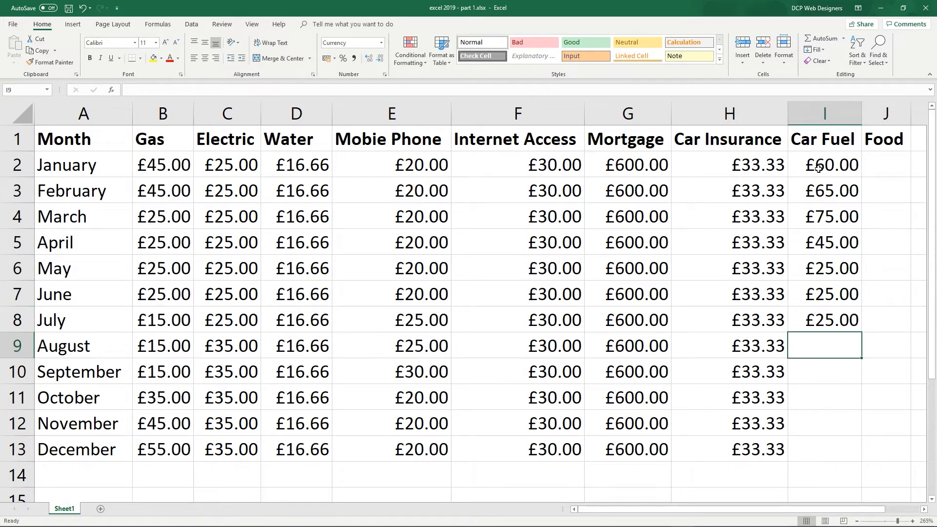
# Enter the Car Fuel amounts 45, 75, 75, 95 and 95 for August to December in I9:I13, and save the workbook.
pyautogui.write('45')
pyautogui.press('Return')
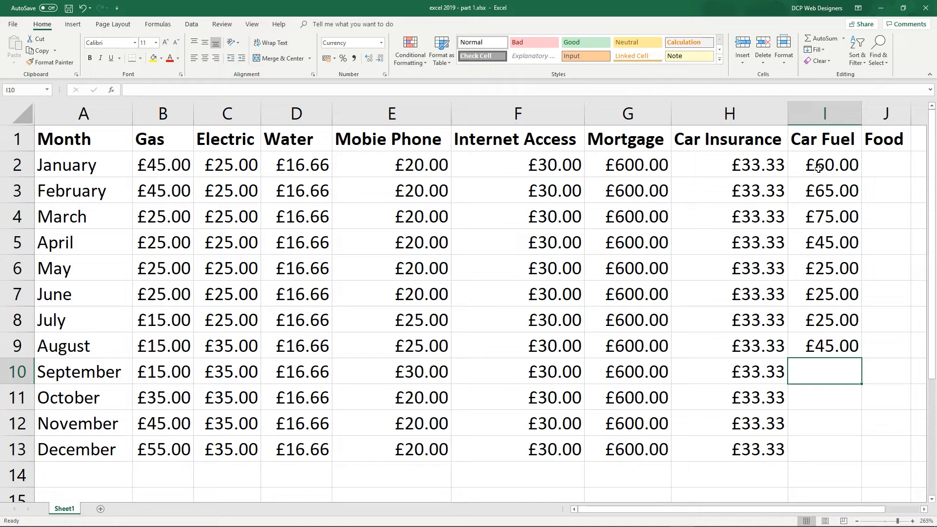
pyautogui.write('75')
pyautogui.press('Return')
pyautogui.write('75')
pyautogui.press('Return')
pyautogui.write('95')
pyautogui.press('Return')
pyautogui.write('95')
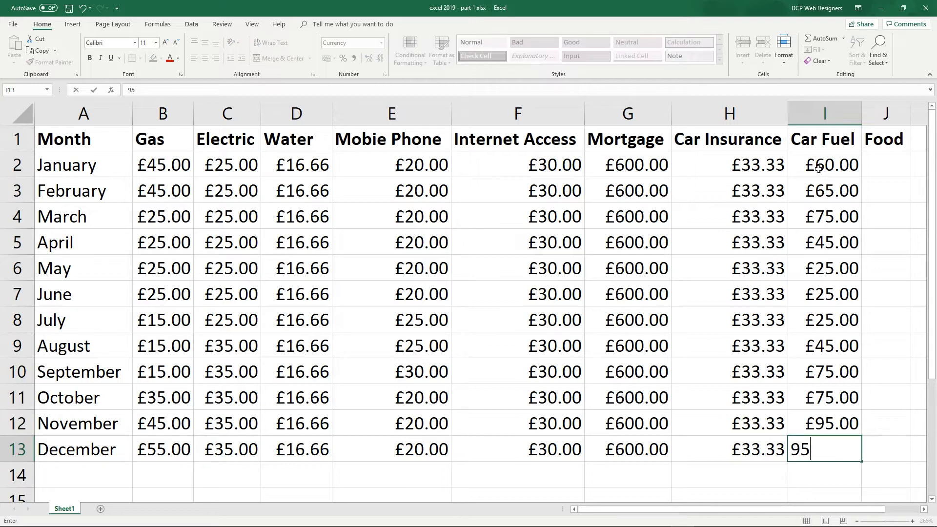
pyautogui.press('Tab')
pyautogui.press('Up')
pyautogui.press('Up')
pyautogui.press('Up')
pyautogui.press('Up')
pyautogui.press('Up')
pyautogui.press('Up')
pyautogui.press('Up')
pyautogui.press('Up')
pyautogui.press('Up')
pyautogui.press('Up')
pyautogui.press('Up')
pyautogui.hotkey('ctrl', 's')
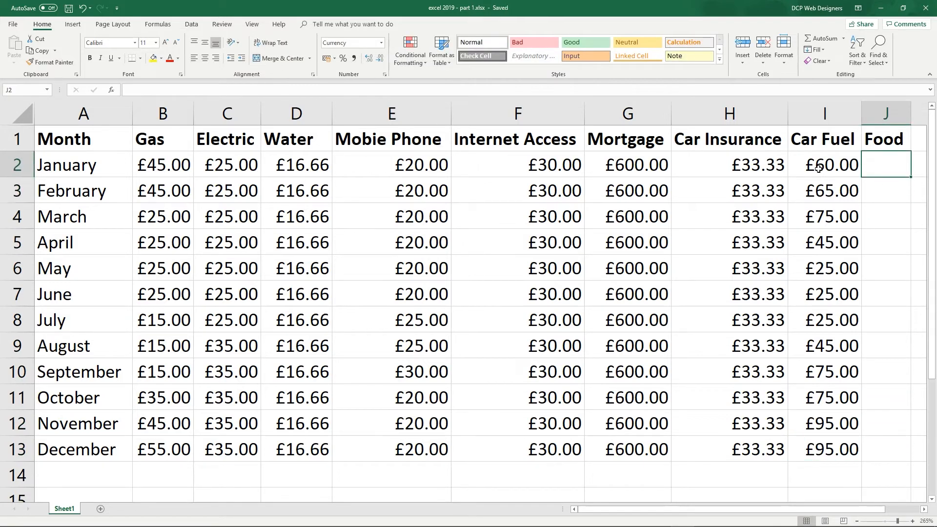
# Enter a Food amount of 45 for each month from January to March in J2:J4.
pyautogui.write('45')
pyautogui.press('Return')
pyautogui.write('45')
pyautogui.press('Return')
pyautogui.write('45')
pyautogui.press('Return')
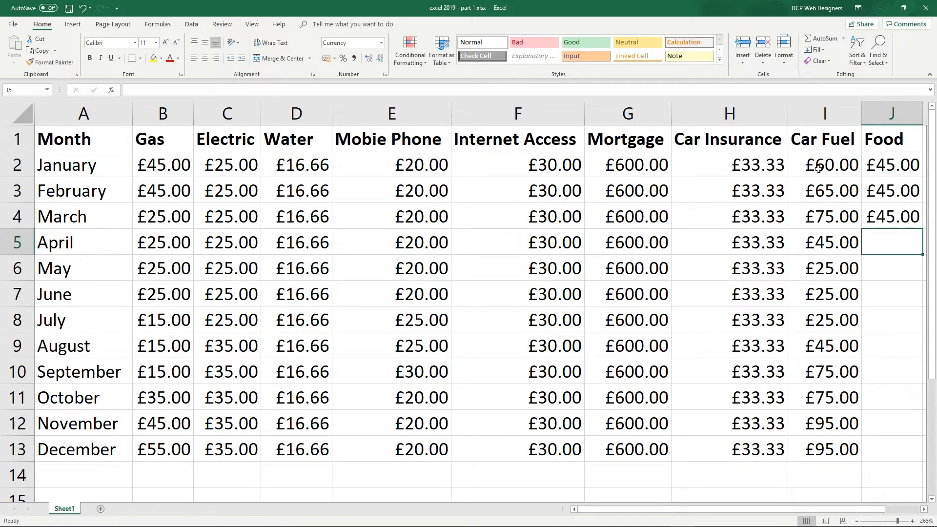
# Enter a Food amount of 60 for both April and May in J5:J6.
pyautogui.write('60')
pyautogui.press('Return')
pyautogui.press('Up')
pyautogui.press('Down')
pyautogui.write('60')
pyautogui.press('Return')
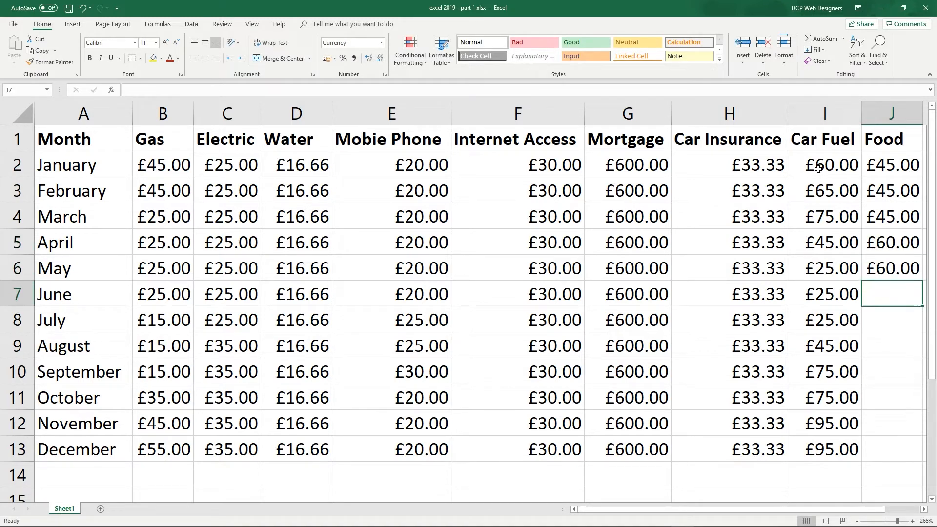
# Enter a Food amount of 35 for each month from June to August in J7:J9.
pyautogui.write('35')
pyautogui.press('Return')
pyautogui.write('35')
pyautogui.press('Return')
pyautogui.write('35')
pyautogui.press('Return')
pyautogui.press('Up')
pyautogui.press('Up')
pyautogui.press('Up')
pyautogui.press('Down')
pyautogui.press('Down')
pyautogui.press('Down')
pyautogui.press('Up')
pyautogui.press('Up')
pyautogui.press('Down')
pyautogui.press('Down')
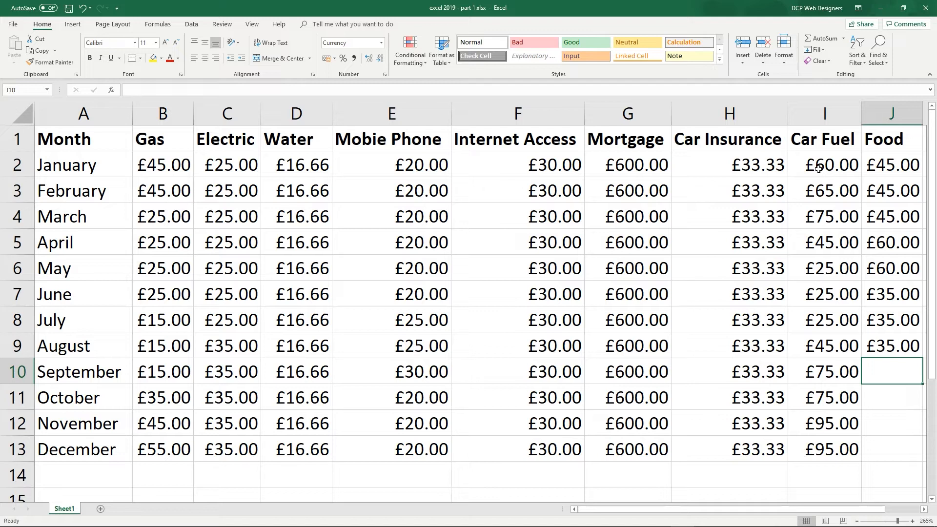
# Enter a Food amount of 45 for each month from September to December in J10:J13, and save the workbook.
pyautogui.write('45')
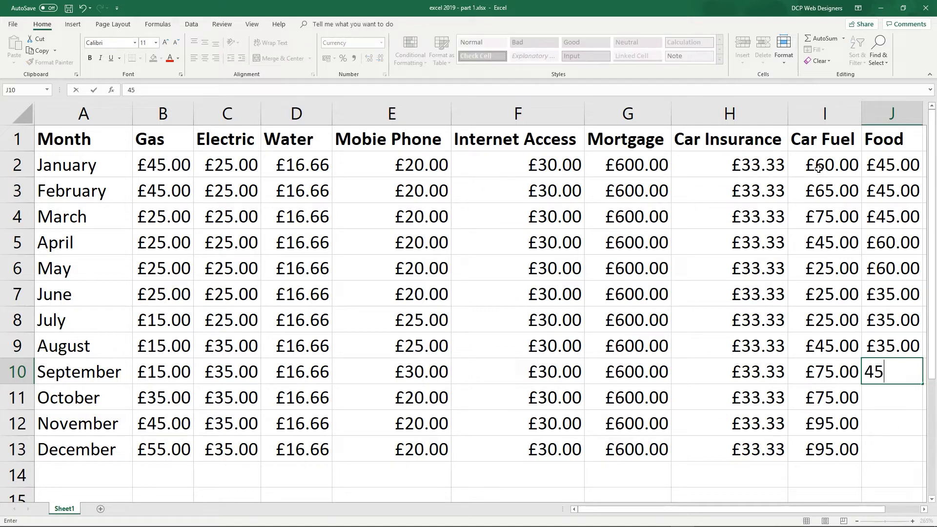
pyautogui.press('Return')
pyautogui.write('45')
pyautogui.press('Return')
pyautogui.write('45')
pyautogui.press('Return')
pyautogui.write('45')
pyautogui.hotkey('ctrl', 's')
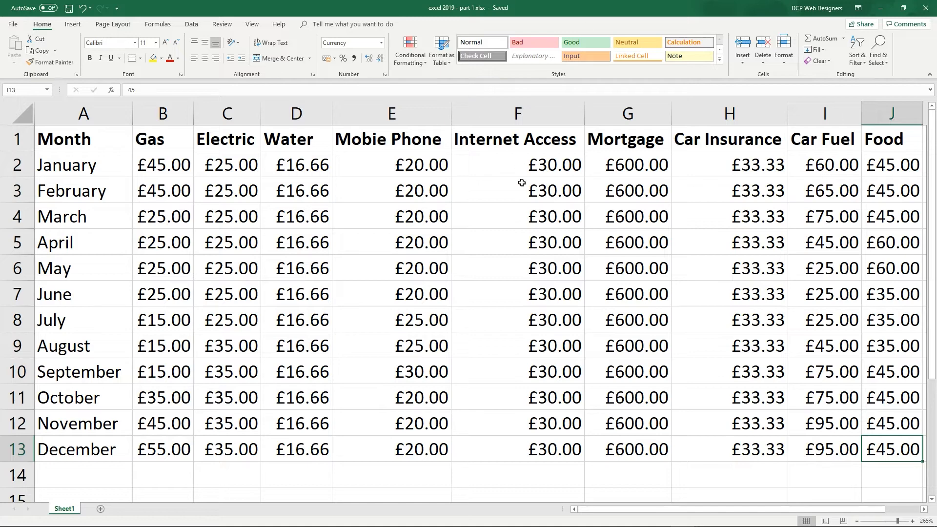
pyautogui.scroll(-1, 496, 212)
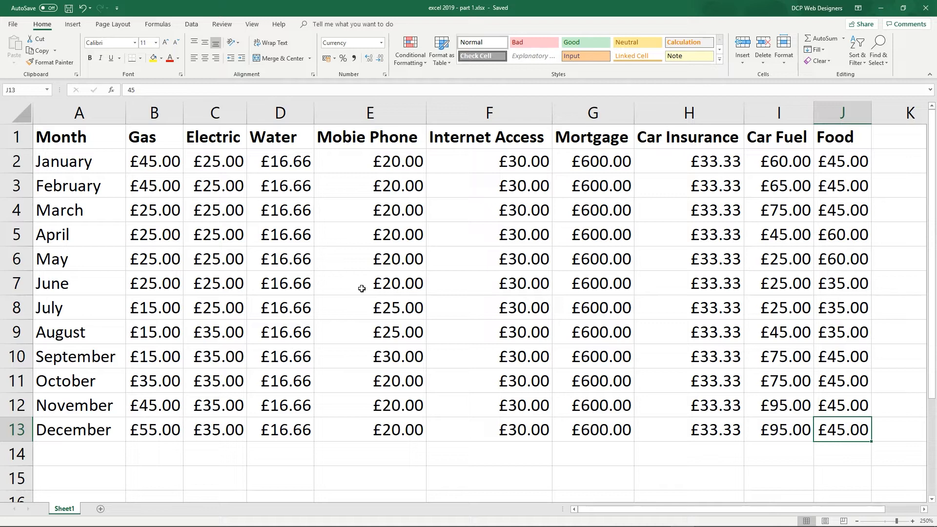
pyautogui.click(23, 161)
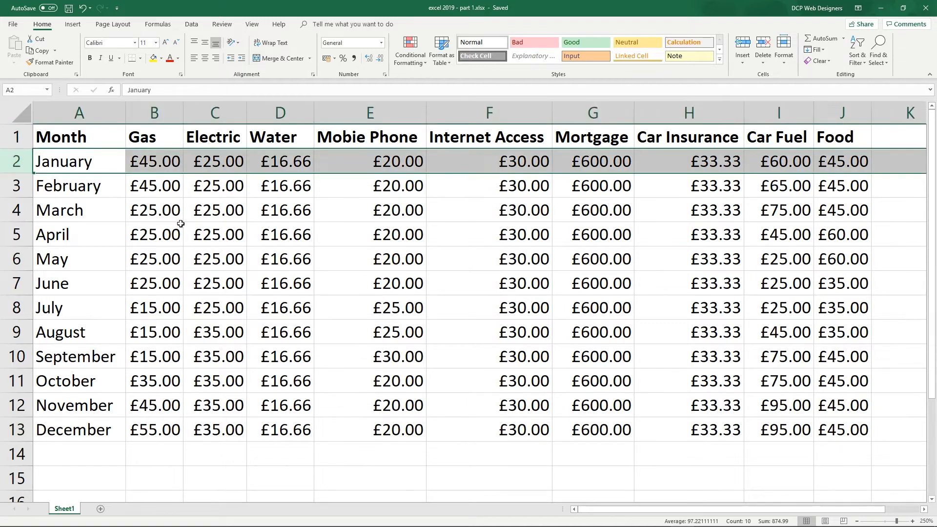
pyautogui.click(219, 249)
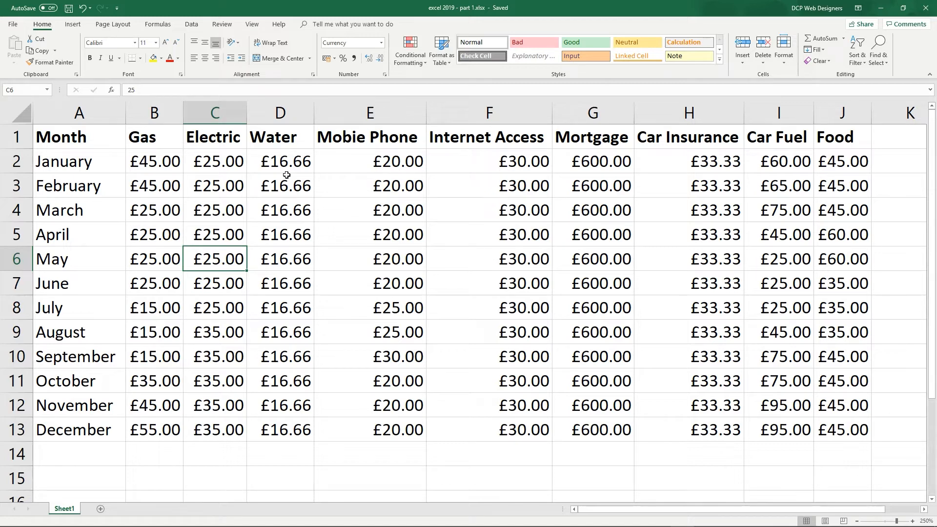
pyautogui.moveTo(154, 116); pyautogui.dragTo(269, 118)
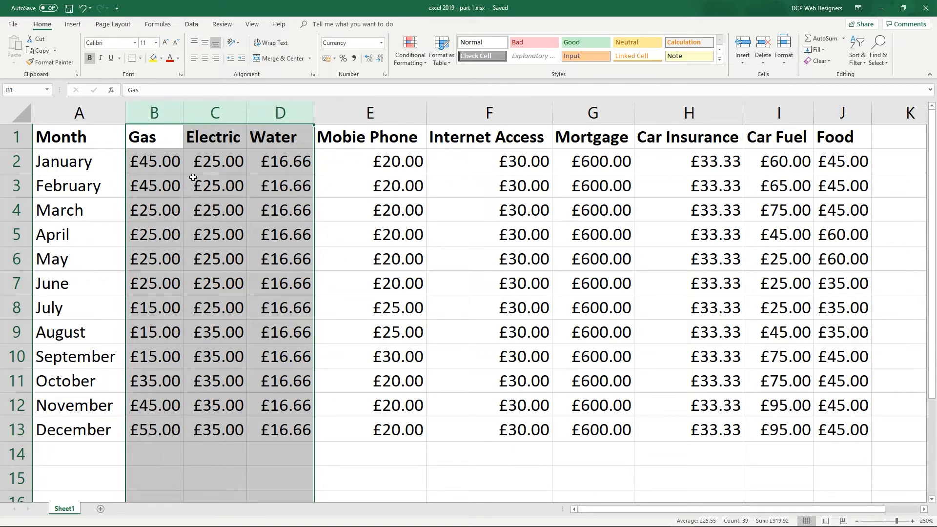
# Rename the worksheet Sheet1 as "Peronal Cost Overview 2018".
pyautogui.moveTo(63, 516)
pyautogui.doubleClick(66, 509)
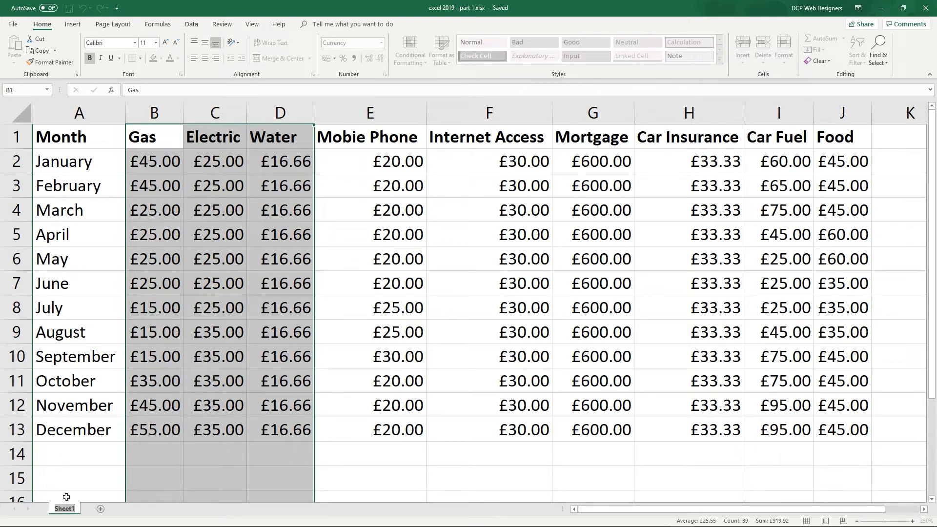
pyautogui.write('Peronsa')
pyautogui.press('BackSpace')
pyautogui.press('BackSpace')
pyautogui.write('al Cost Ov')
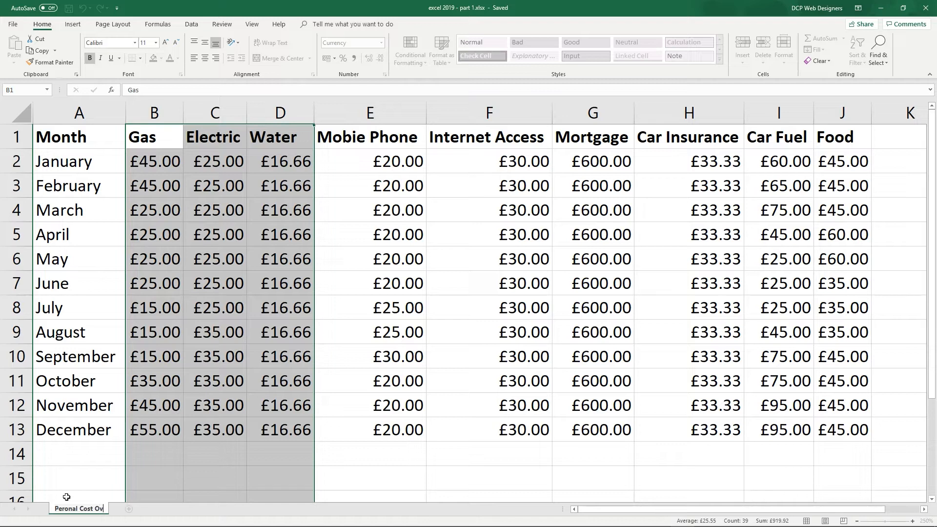
pyautogui.write('erview 2018')
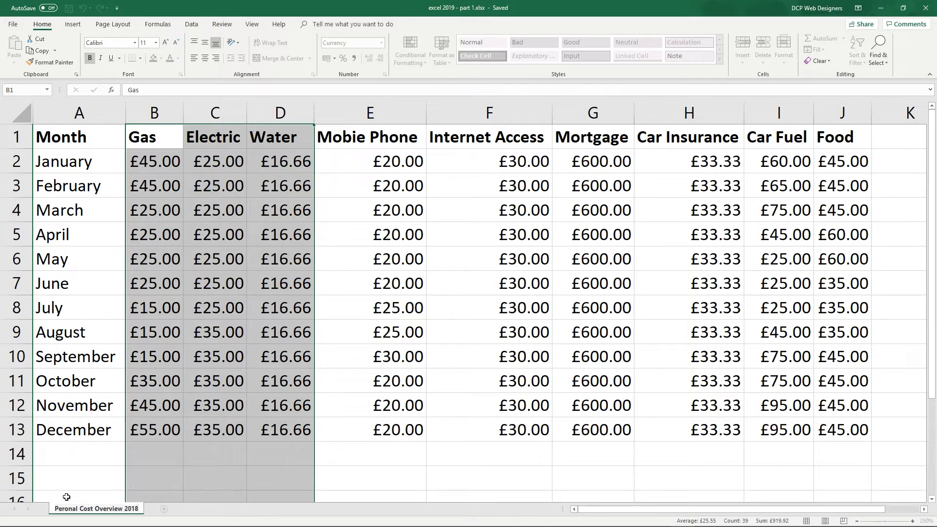
pyautogui.press('Return')
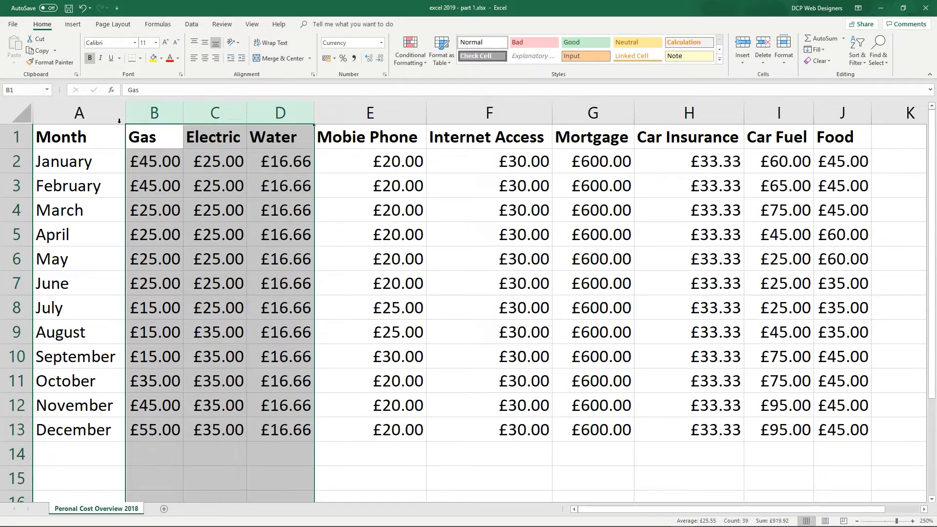
pyautogui.click(96, 474)
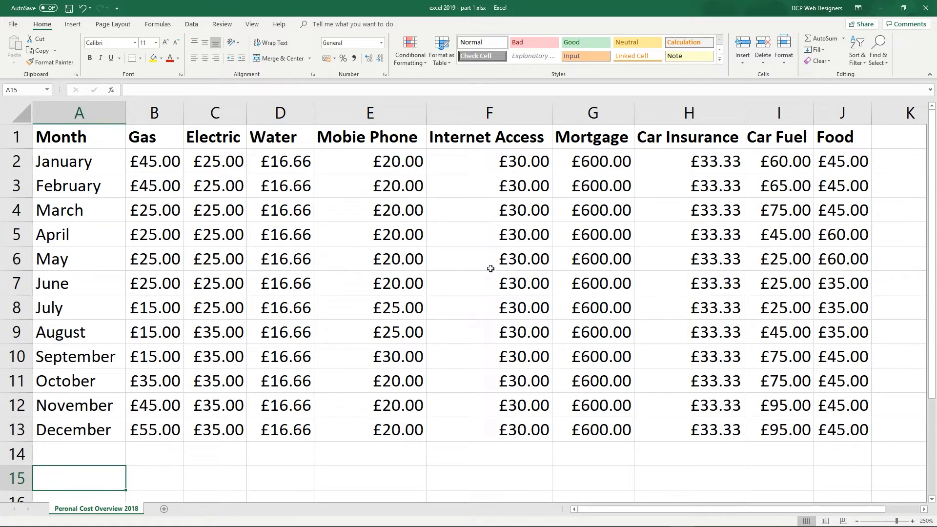
pyautogui.keyDown('ctrl'); pyautogui.scroll(-1, 409, 315); pyautogui.keyUp('ctrl')
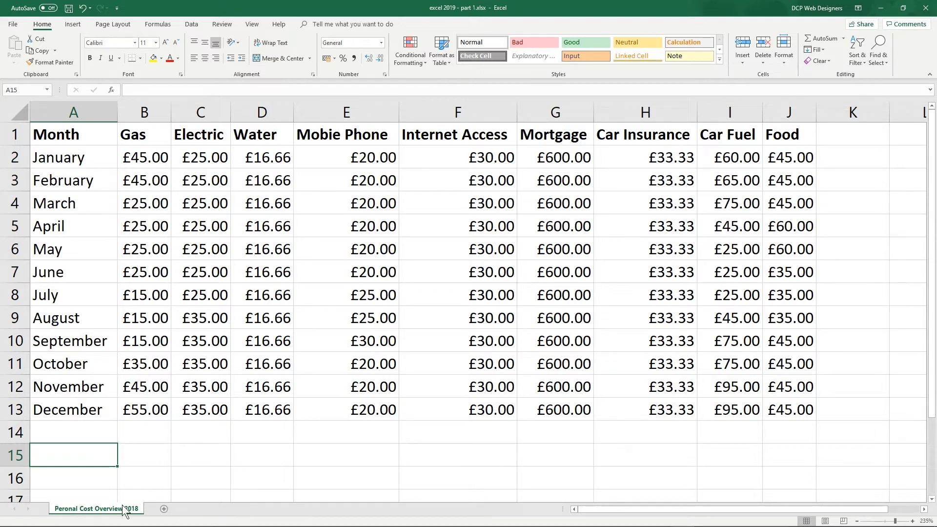
pyautogui.moveTo(370, 153); pyautogui.dragTo(371, 410)
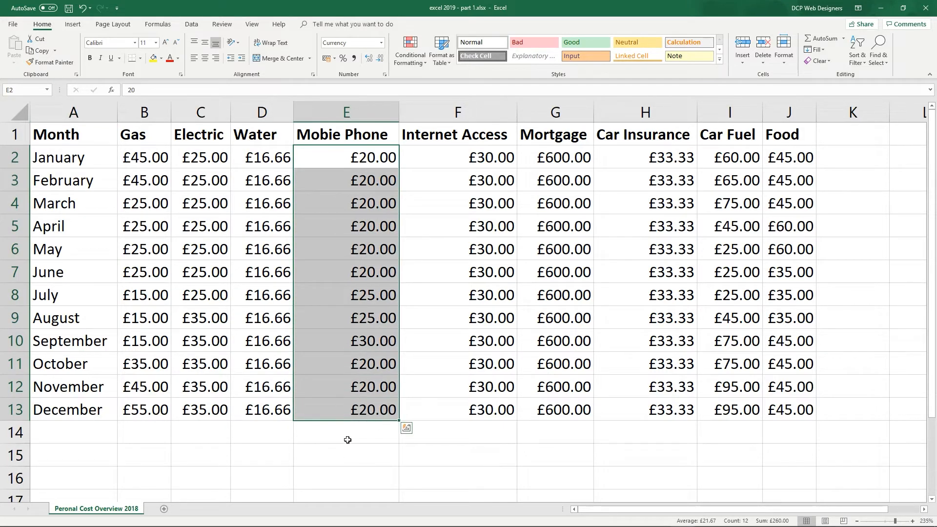
pyautogui.click(333, 439)
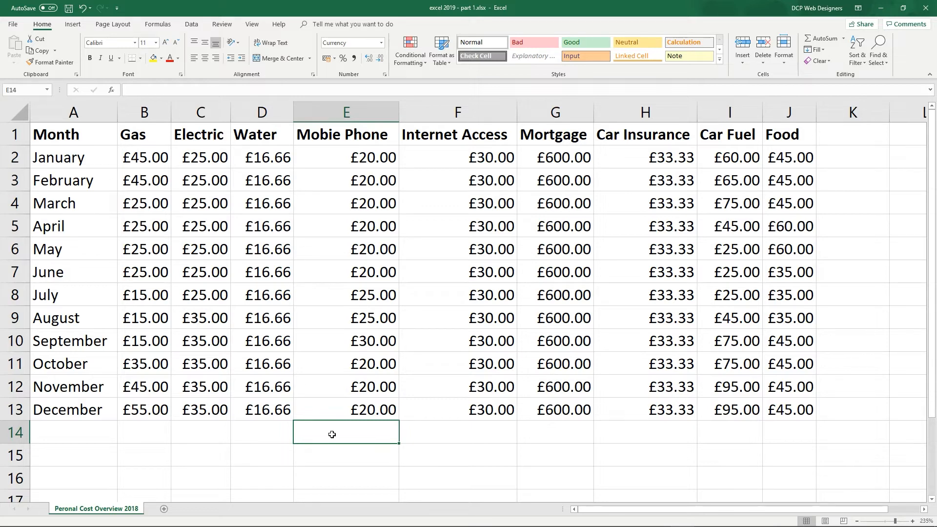
pyautogui.moveTo(147, 140); pyautogui.dragTo(341, 417)
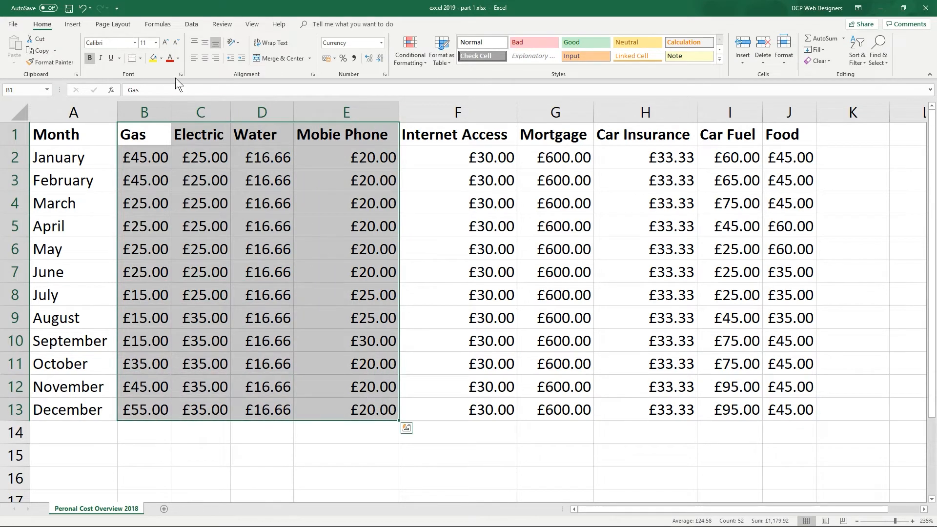
pyautogui.moveTo(159, 129); pyautogui.dragTo(233, 142)
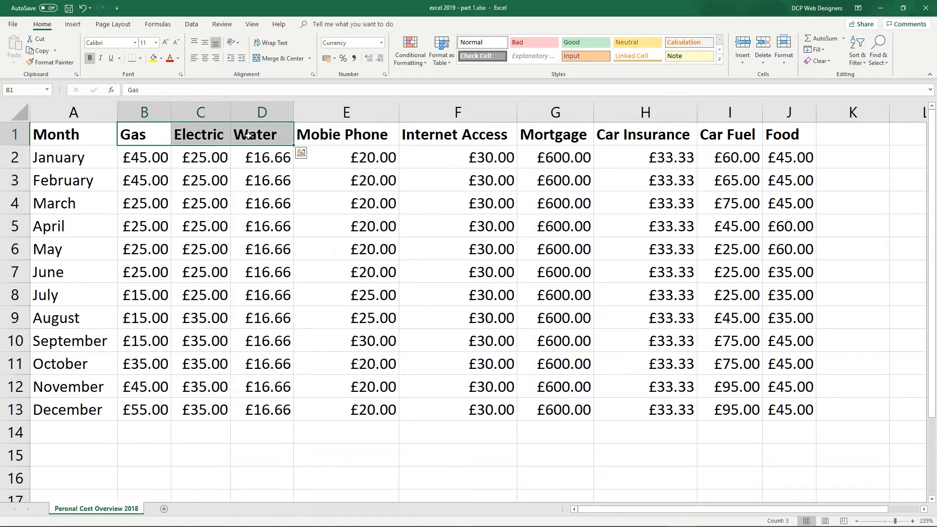
pyautogui.click(259, 113)
pyautogui.moveTo(159, 113); pyautogui.dragTo(195, 115)
pyautogui.moveTo(342, 113); pyautogui.dragTo(431, 120)
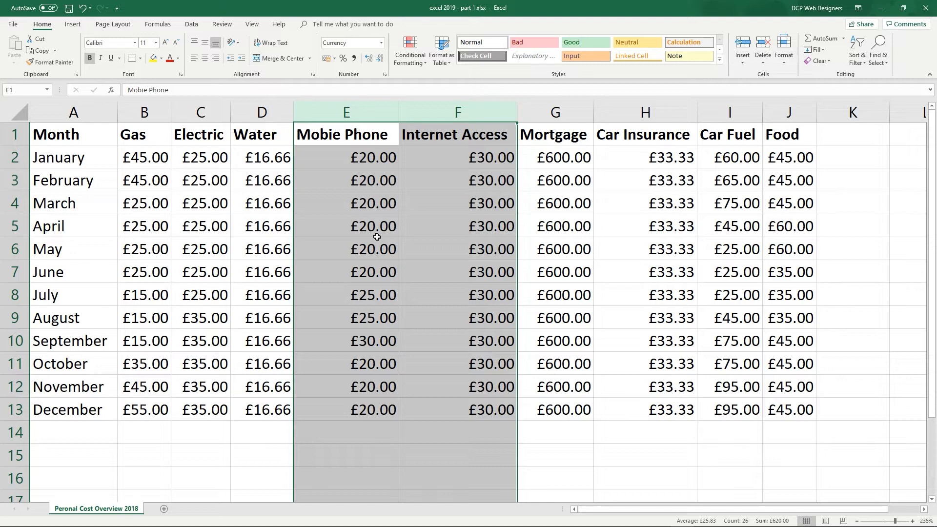
pyautogui.moveTo(471, 157); pyautogui.dragTo(477, 410)
pyautogui.click(479, 425)
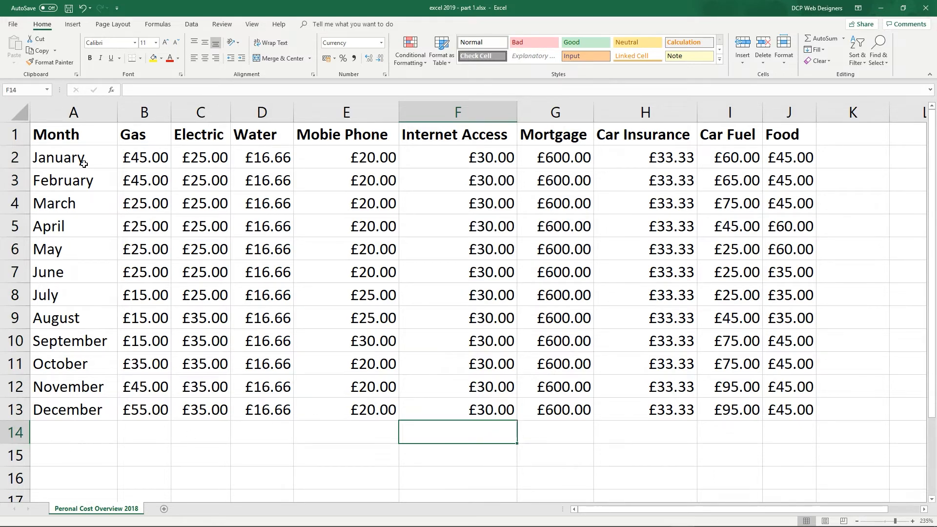
# Save the workbook with the renamed worksheet.
pyautogui.click(69, 9)
pyautogui.moveTo(137, 111); pyautogui.dragTo(136, 147)
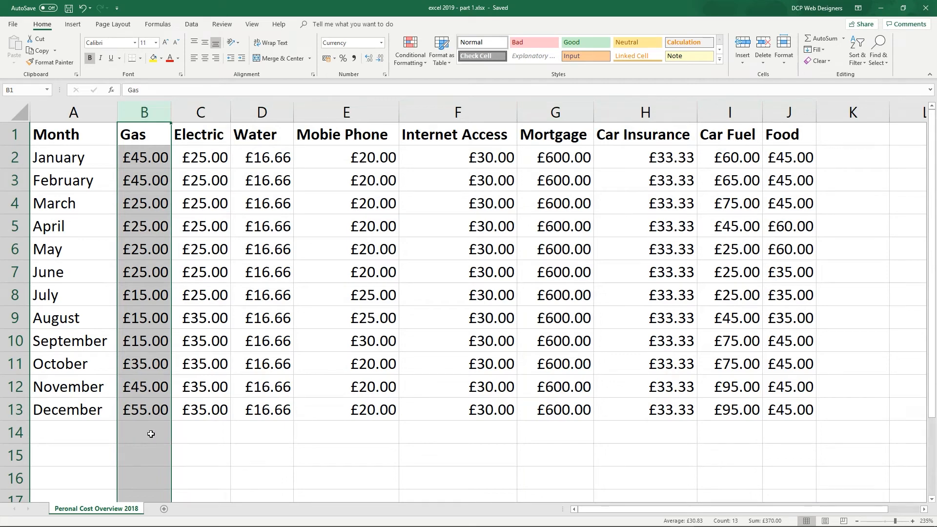
pyautogui.click(167, 422)
pyautogui.press('super')
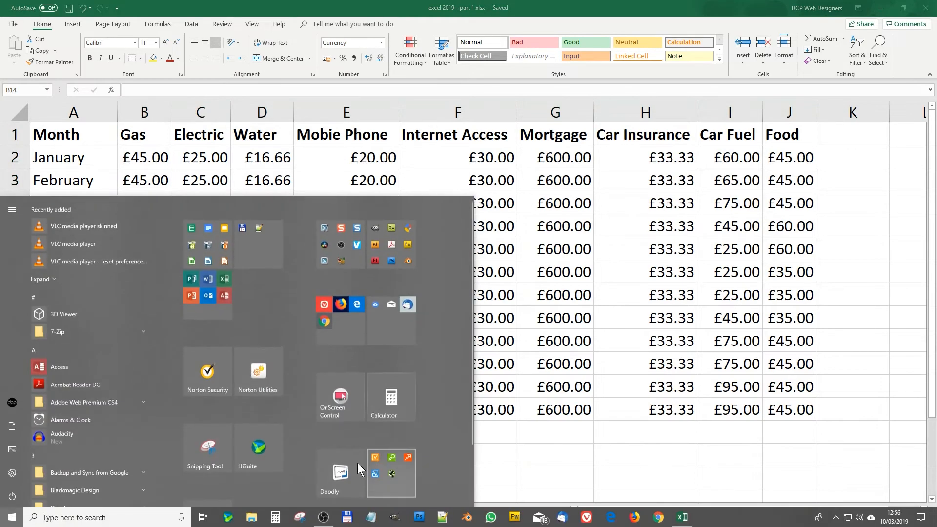
pyautogui.click(390, 395)
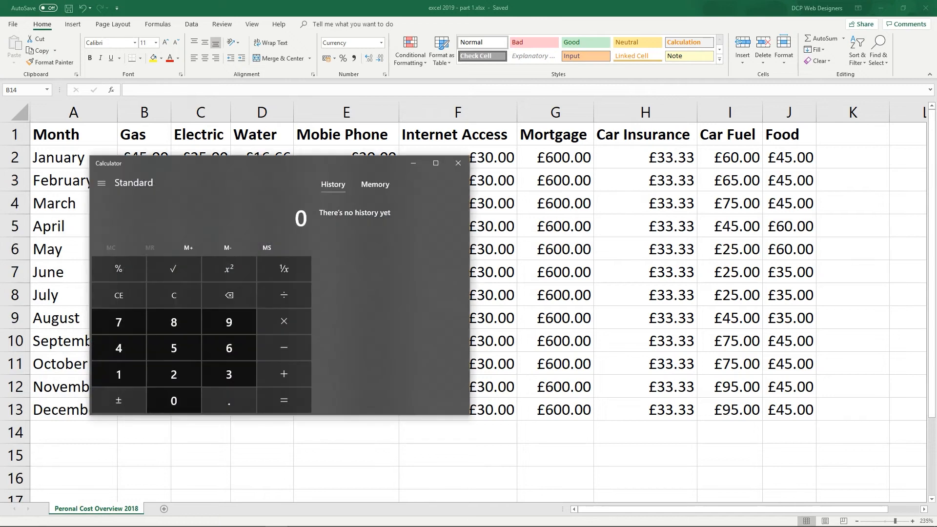
pyautogui.moveTo(310, 163); pyautogui.dragTo(737, 140)
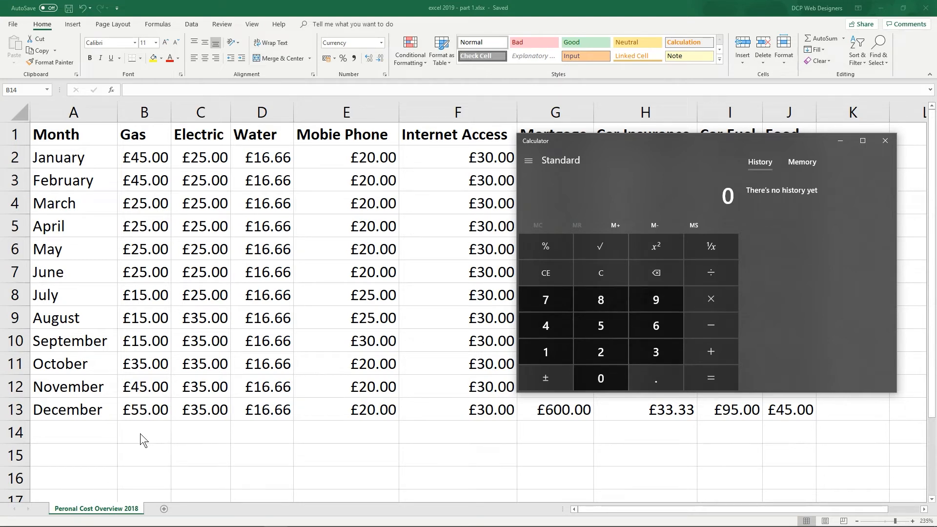
pyautogui.click(885, 141)
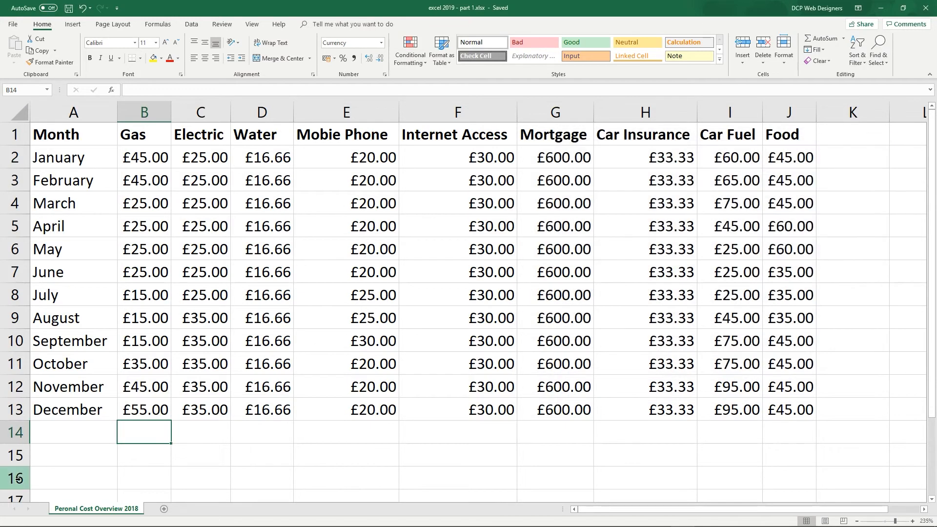
# Add a right-aligned, bold "Total Cost" label in cell A14 beneath the December row.
pyautogui.click(65, 433)
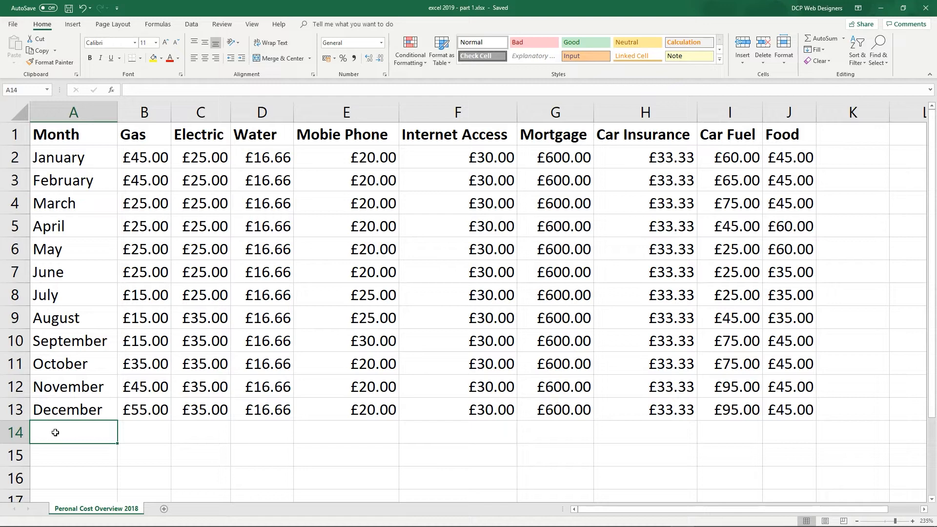
pyautogui.write('Total Cost')
pyautogui.press('Return')
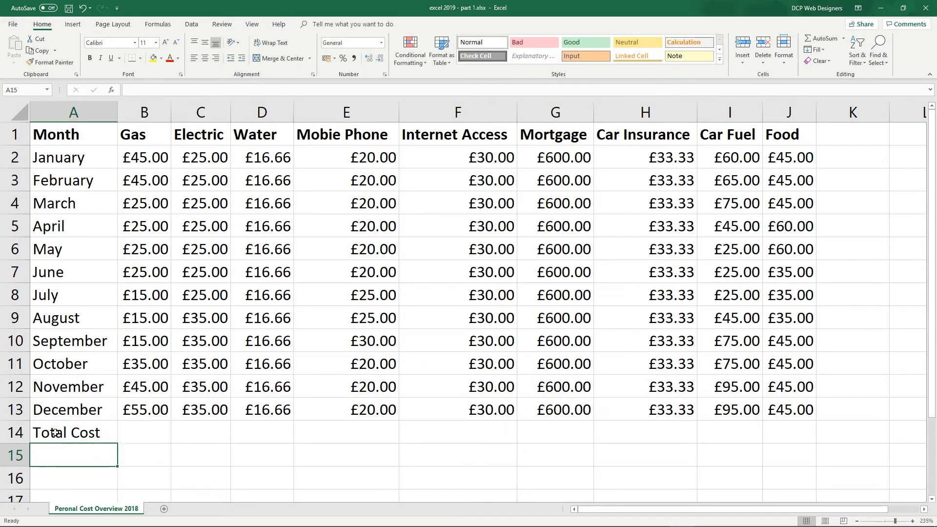
pyautogui.click(56, 433)
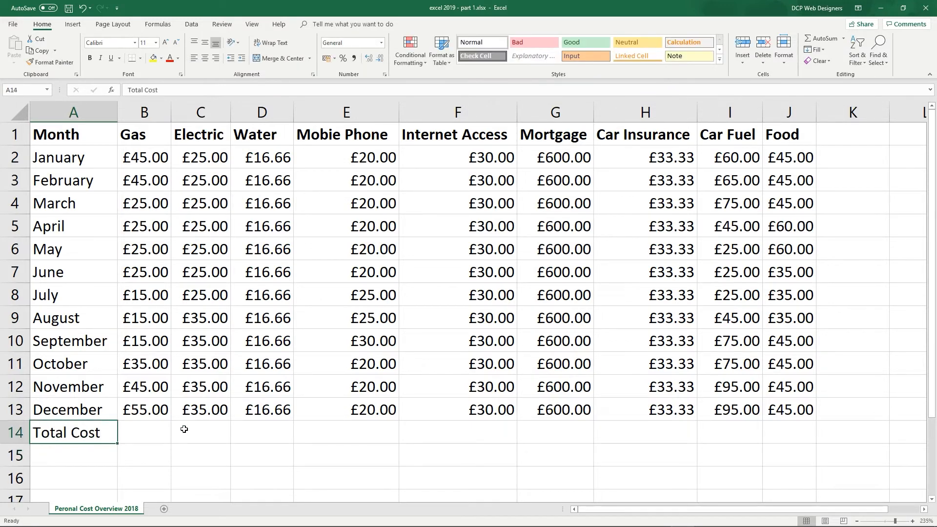
pyautogui.click(216, 57)
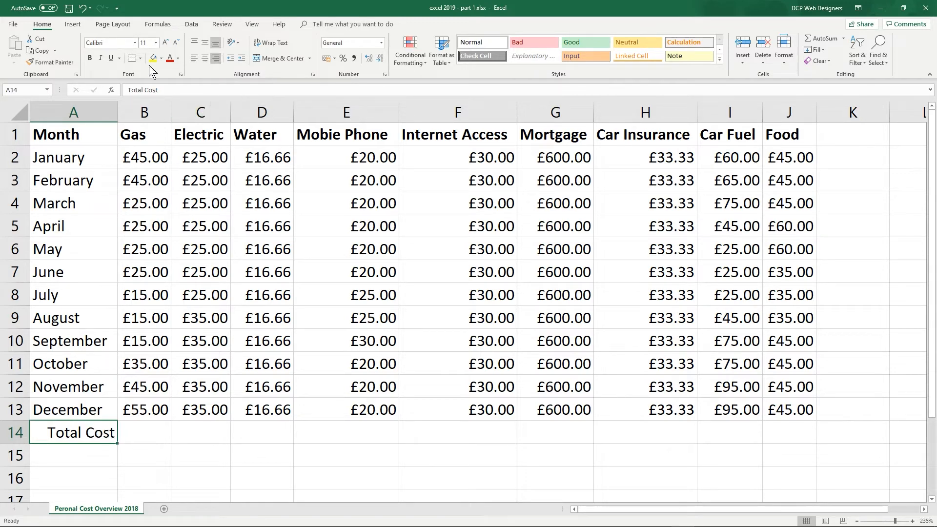
pyautogui.click(88, 59)
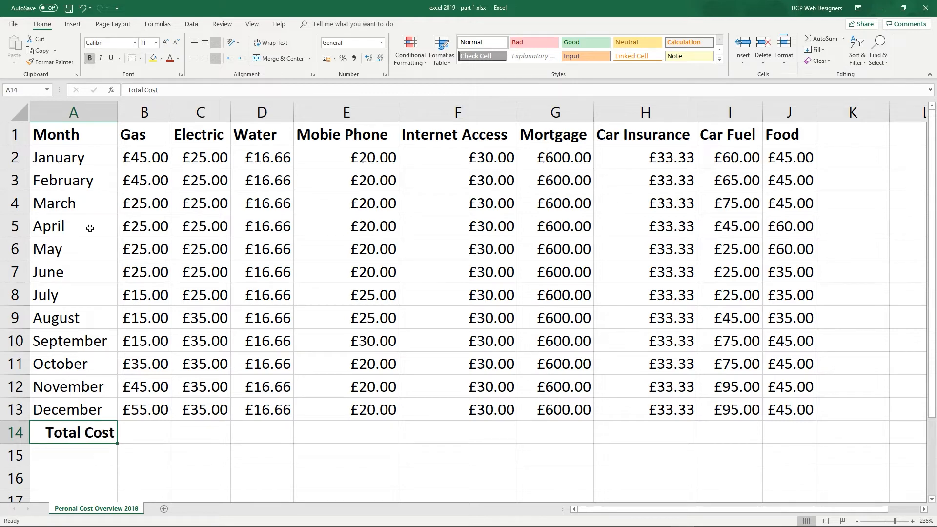
# Total the Gas column in B14 by using AutoSum on B2:B13.
pyautogui.click(132, 430)
pyautogui.moveTo(132, 429); pyautogui.dragTo(768, 428)
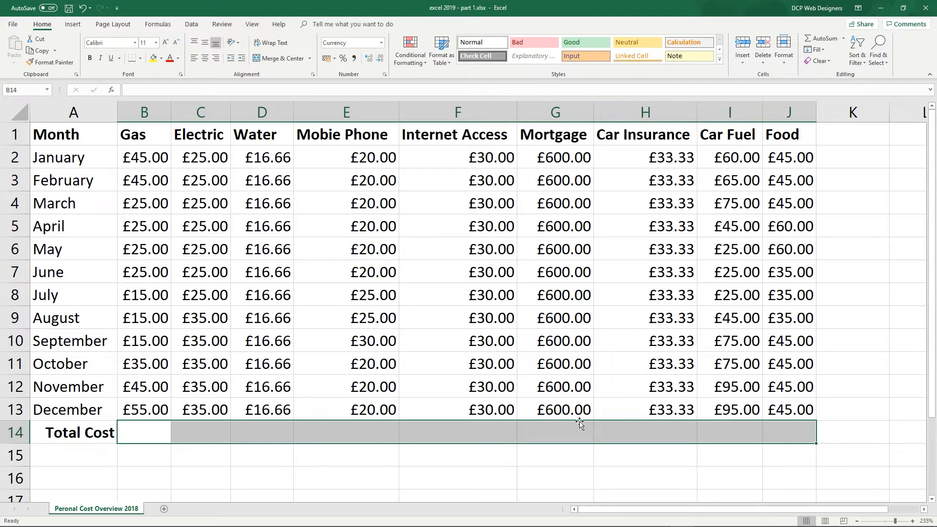
pyautogui.click(151, 435)
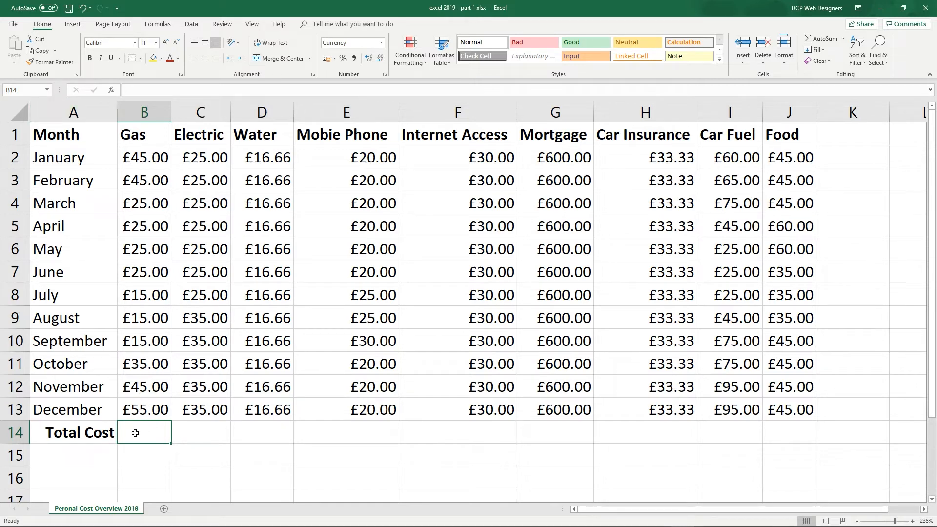
pyautogui.click(830, 40)
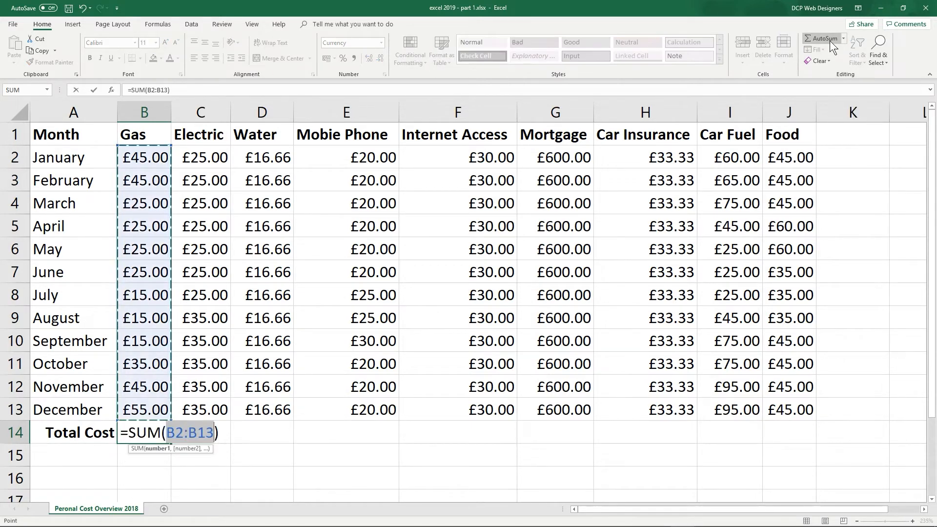
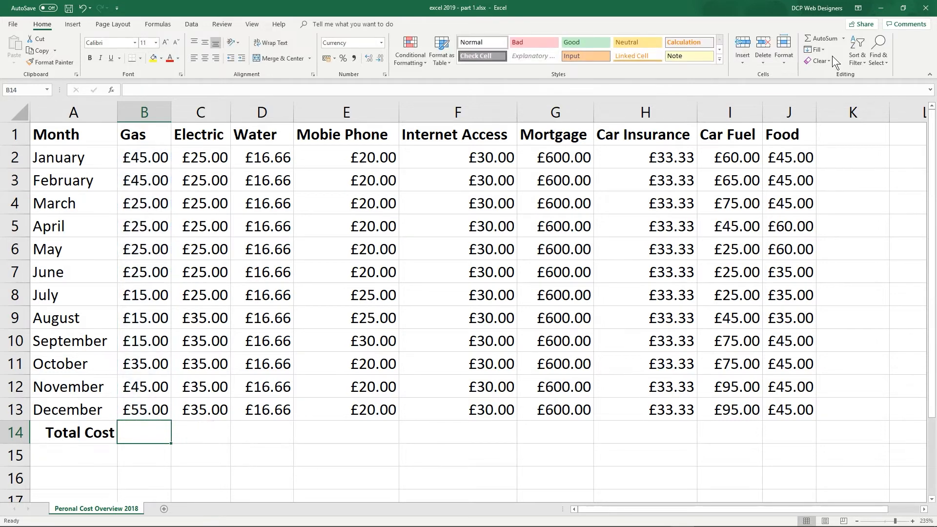
pyautogui.click(822, 39)
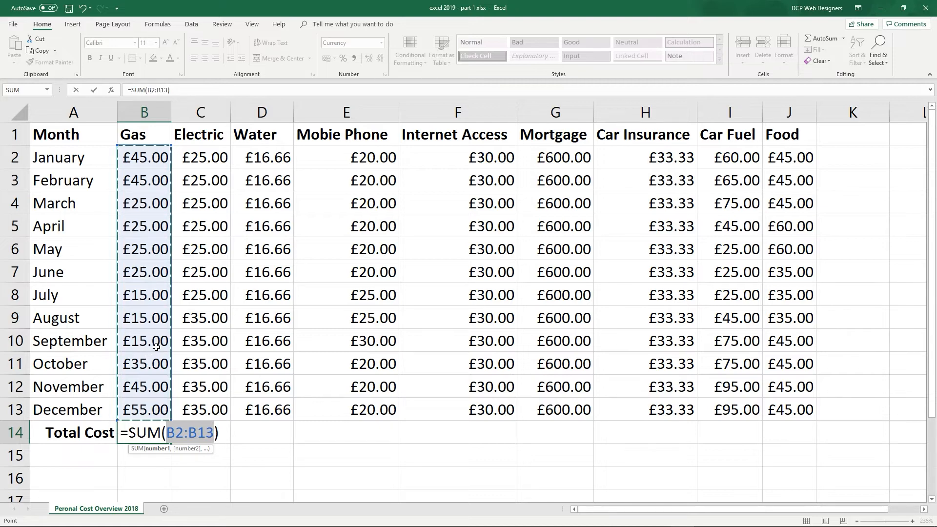
pyautogui.press('Return')
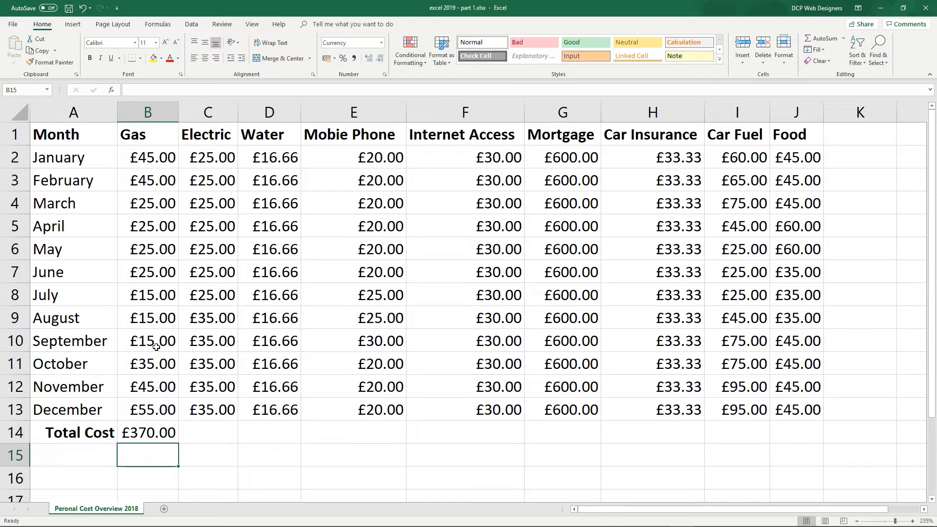
# Make the Gas total in B14 bold and save the workbook.
pyautogui.click(143, 439)
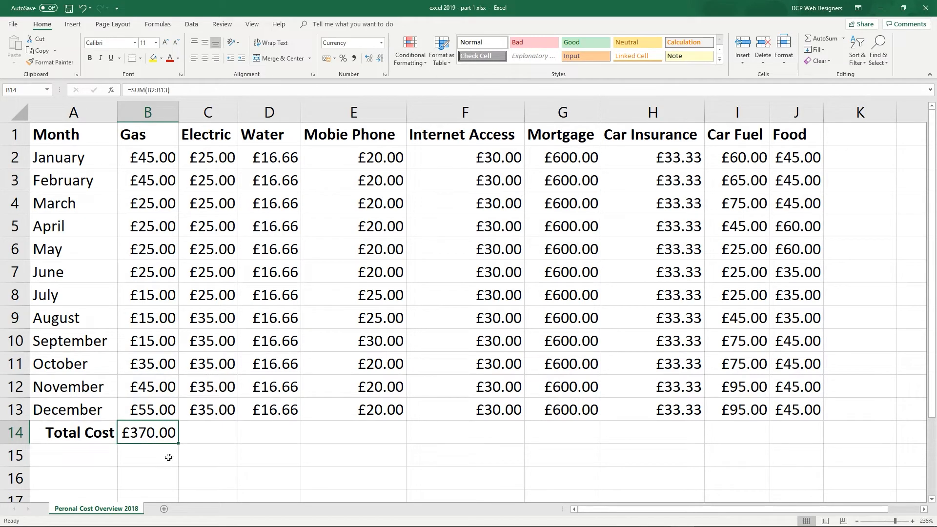
pyautogui.hotkey('ctrl', 'b')
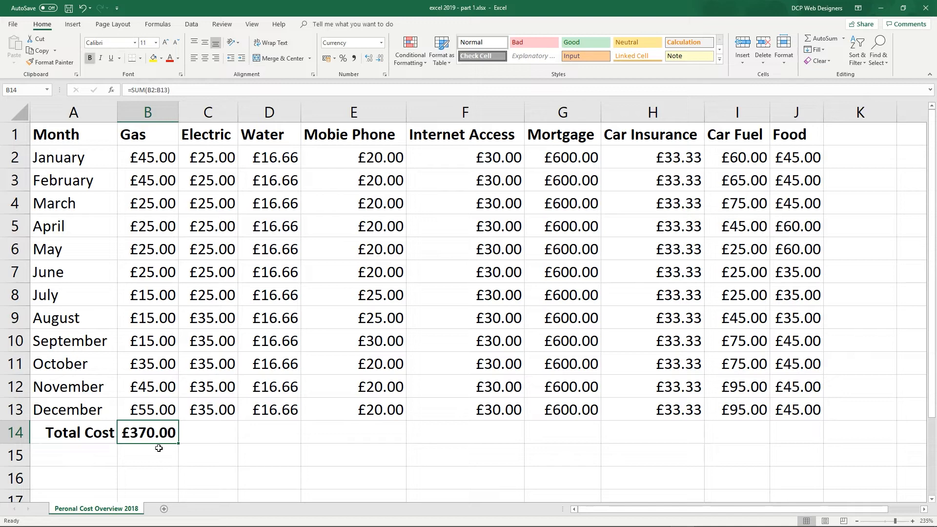
pyautogui.click(69, 8)
# Total the Electric and Water columns in C14 and D14 by using AutoSum on rows 2 to 13.
pyautogui.click(211, 435)
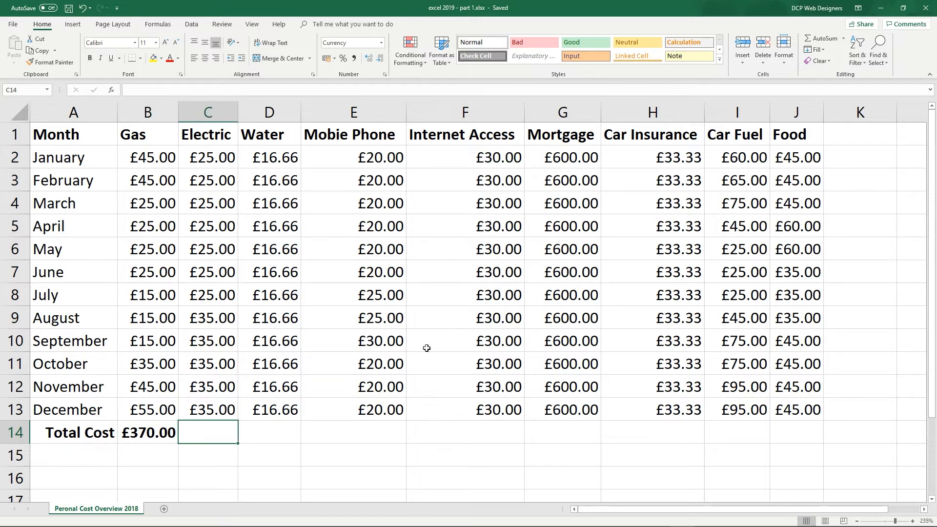
pyautogui.click(821, 40)
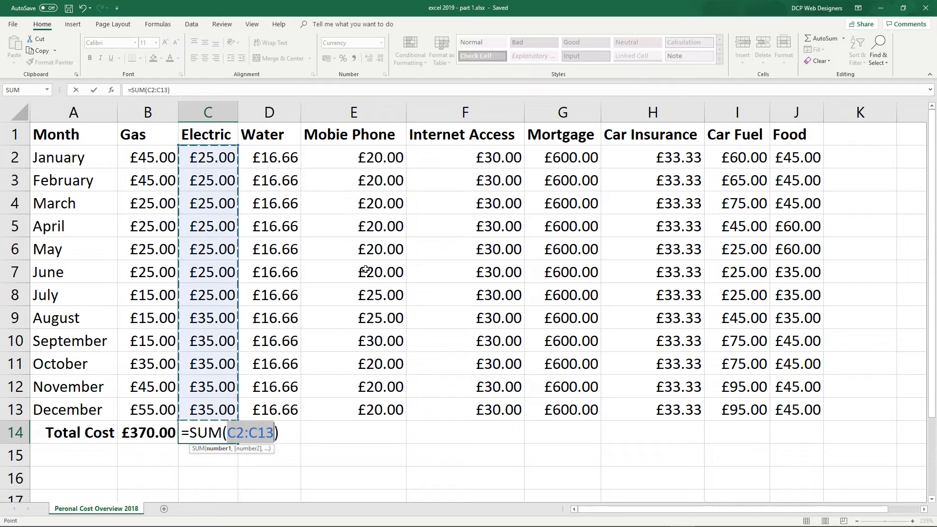
pyautogui.press('Return')
pyautogui.click(257, 434)
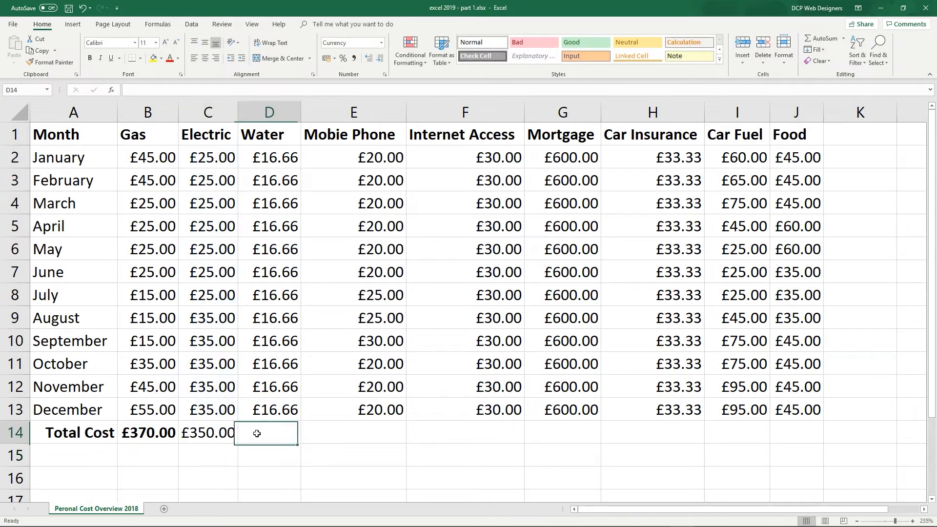
pyautogui.click(827, 40)
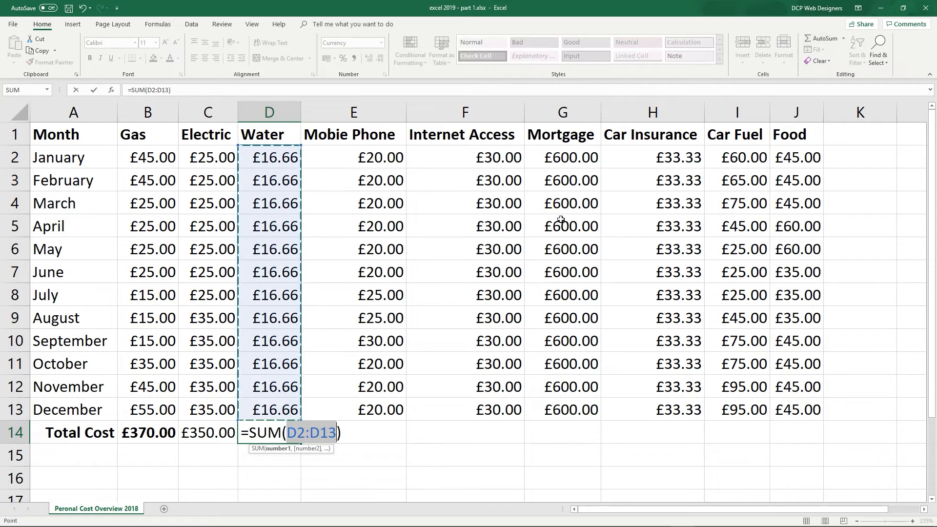
pyautogui.press('Return')
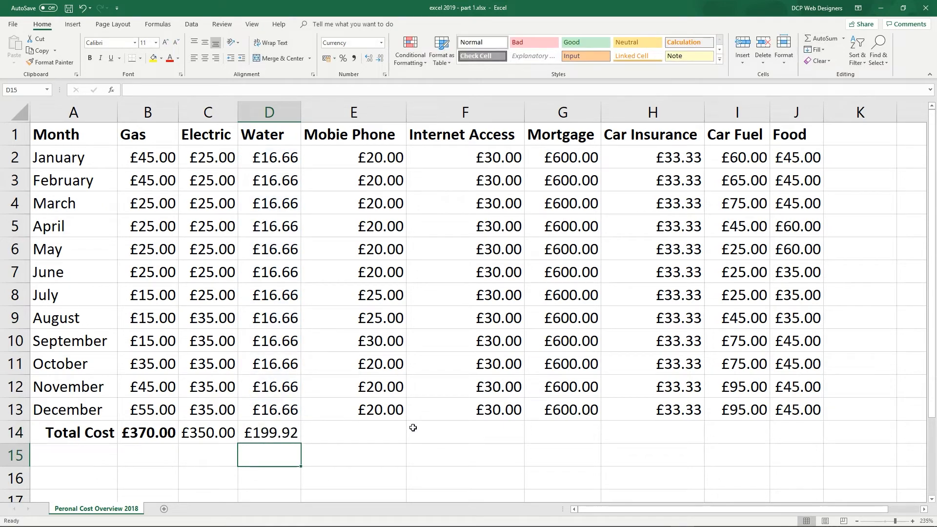
# Make the Electric and Water totals in C14:D14 bold.
pyautogui.moveTo(270, 433); pyautogui.dragTo(228, 432)
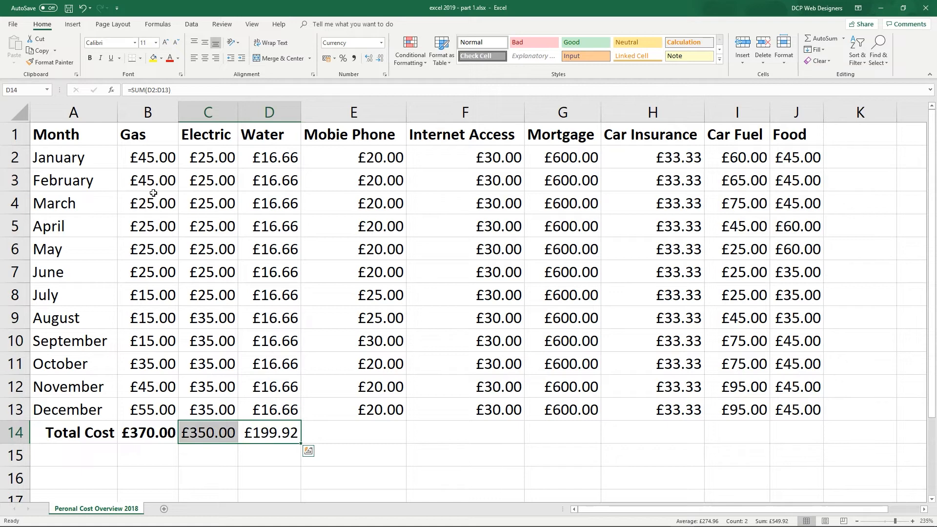
pyautogui.click(90, 57)
pyautogui.click(273, 454)
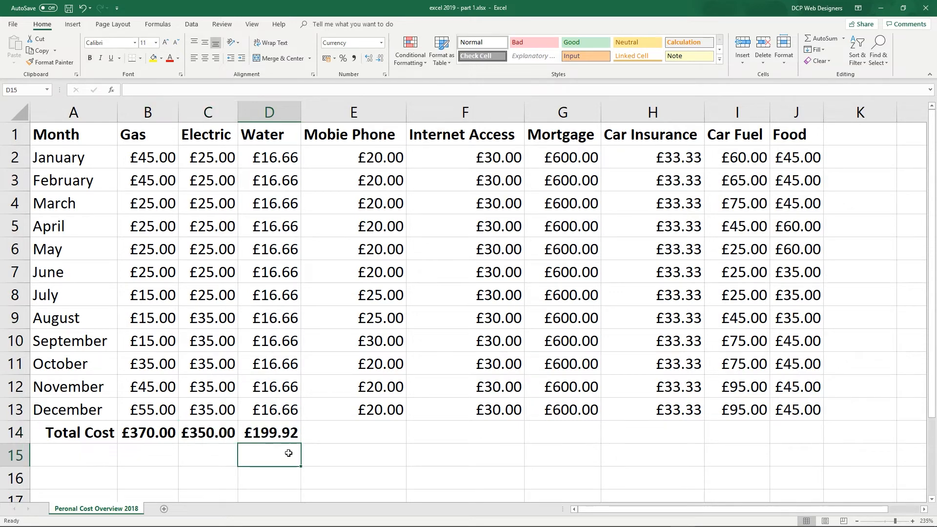
# Total the Mobile Phone through Food columns in one go by applying AutoSum across E14:J14.
pyautogui.moveTo(347, 435); pyautogui.dragTo(814, 435)
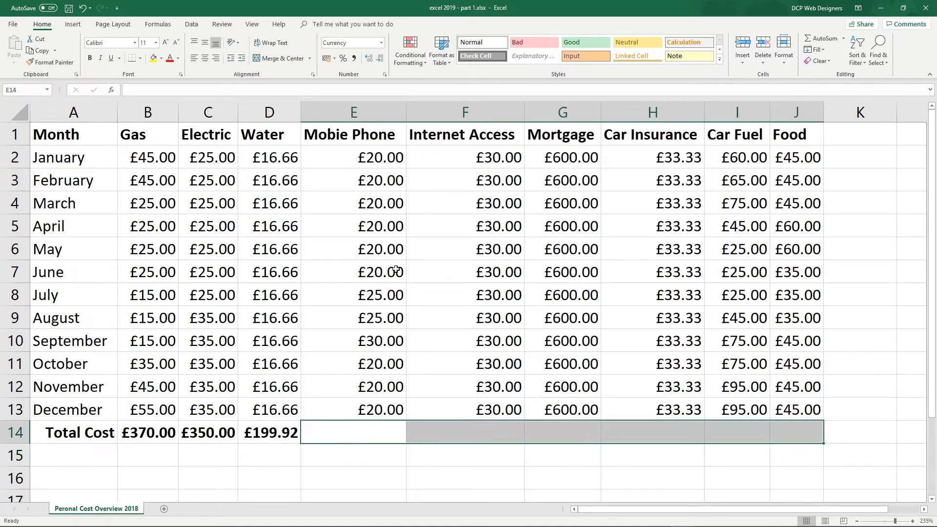
pyautogui.click(359, 438)
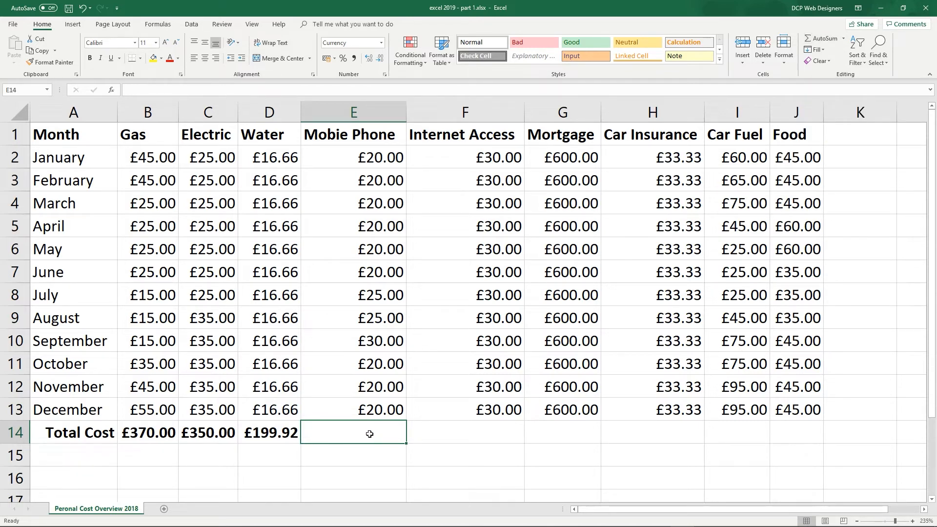
pyautogui.moveTo(367, 434); pyautogui.dragTo(804, 434)
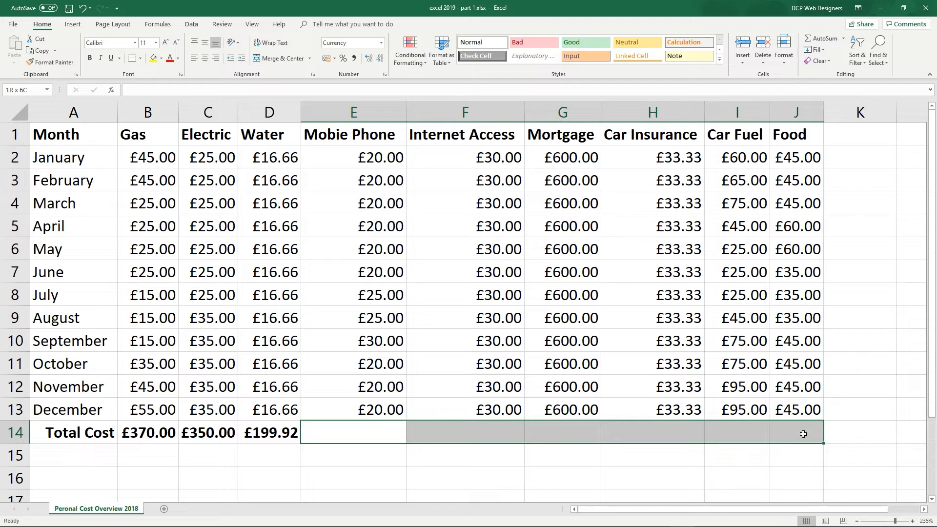
pyautogui.moveTo(803, 434); pyautogui.dragTo(804, 434)
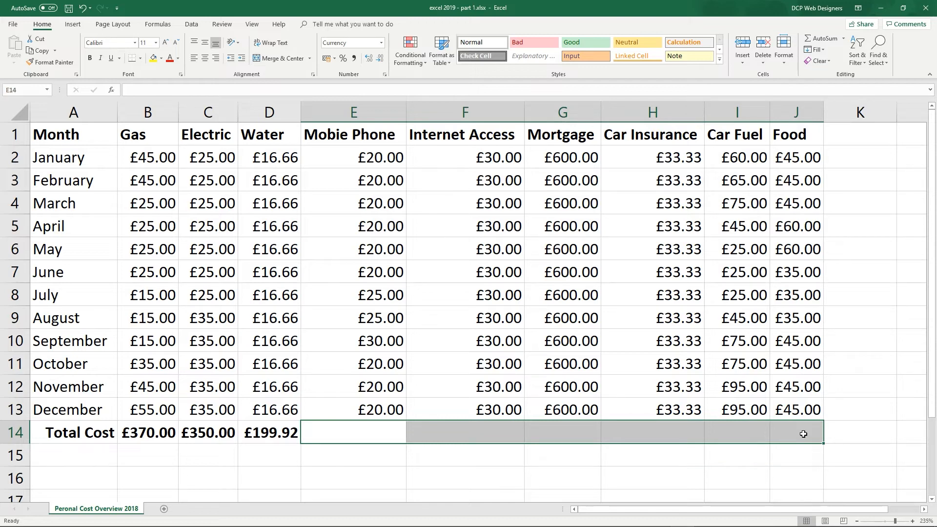
pyautogui.click(816, 37)
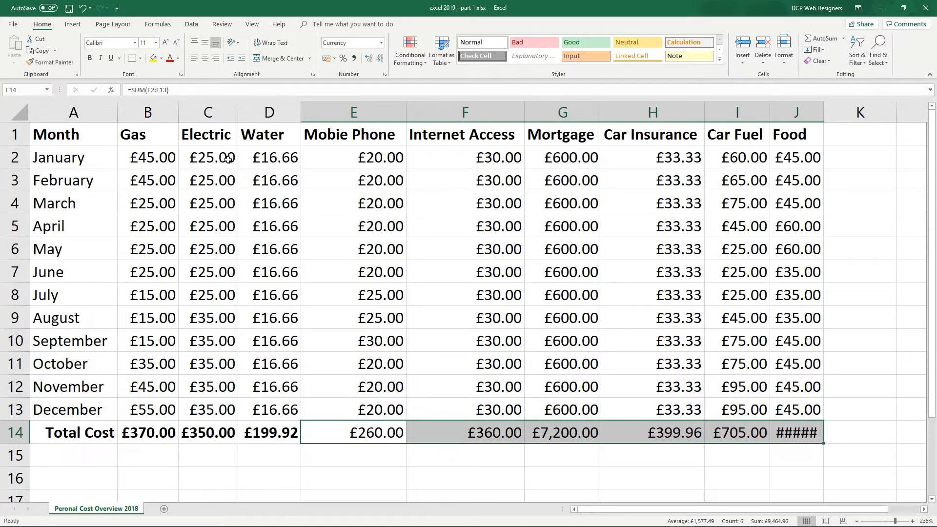
# AutoFit every column of the worksheet to its contents, and save the workbook.
pyautogui.moveTo(237, 108); pyautogui.dragTo(213, 107)
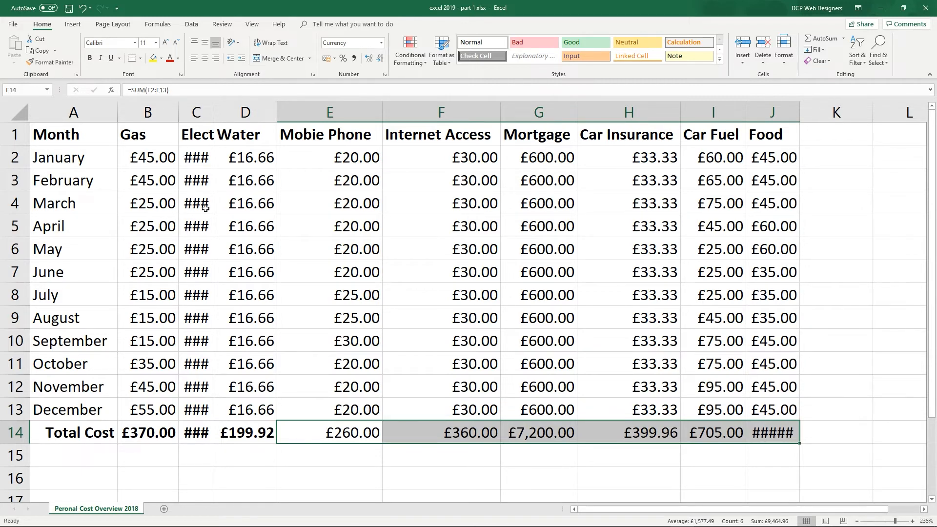
pyautogui.click(298, 153)
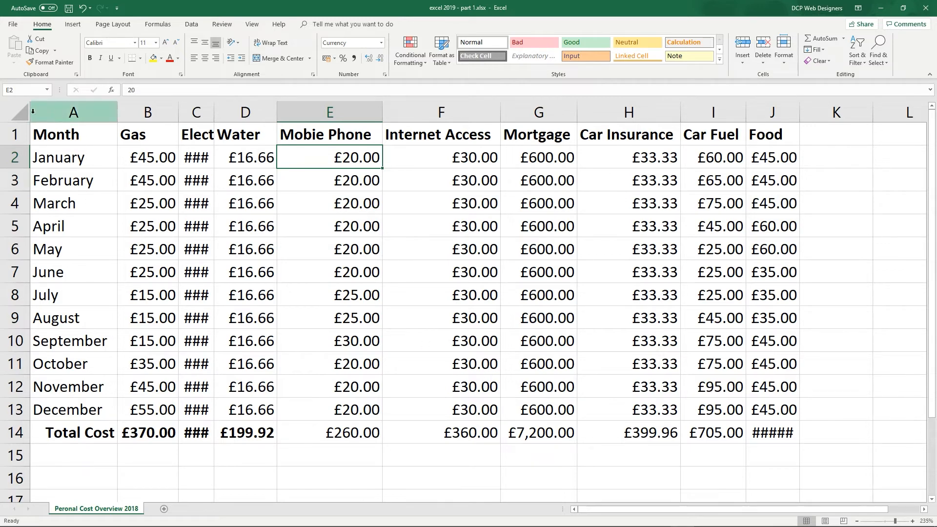
pyautogui.click(17, 110)
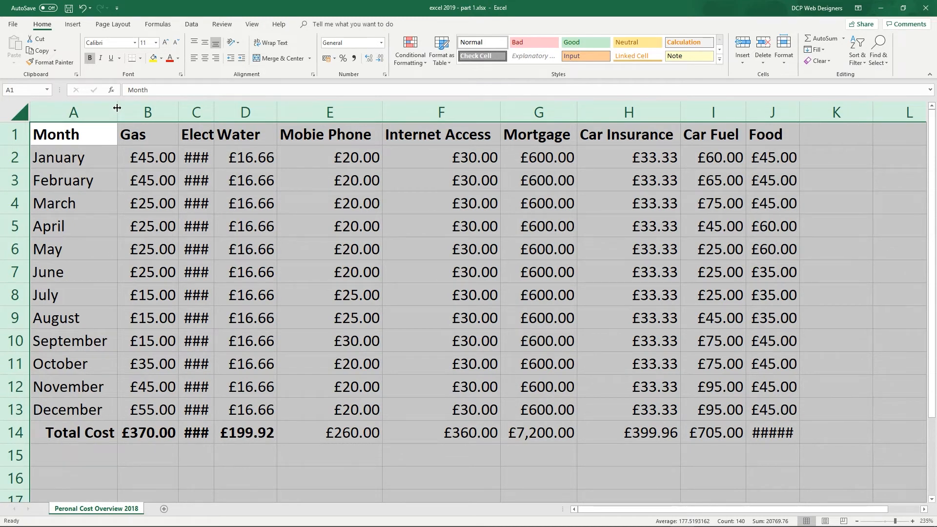
pyautogui.doubleClick(382, 112)
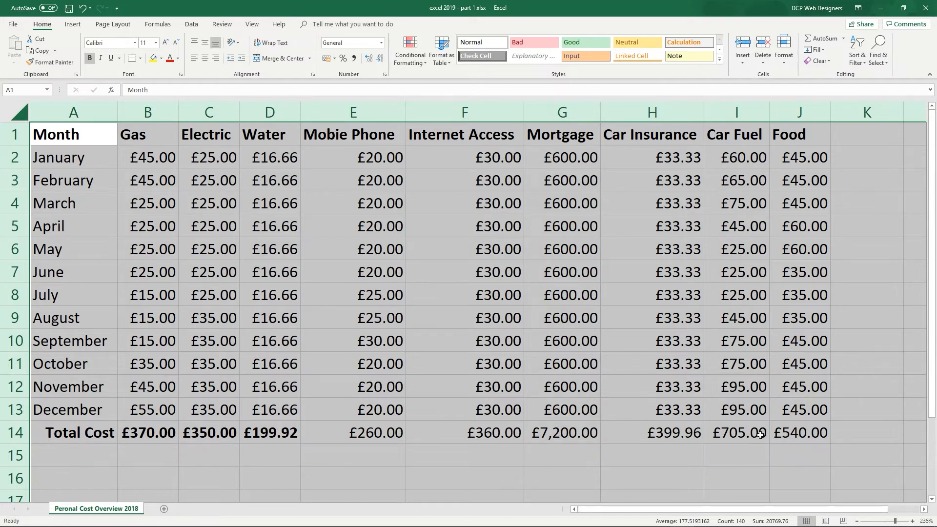
pyautogui.click(783, 433)
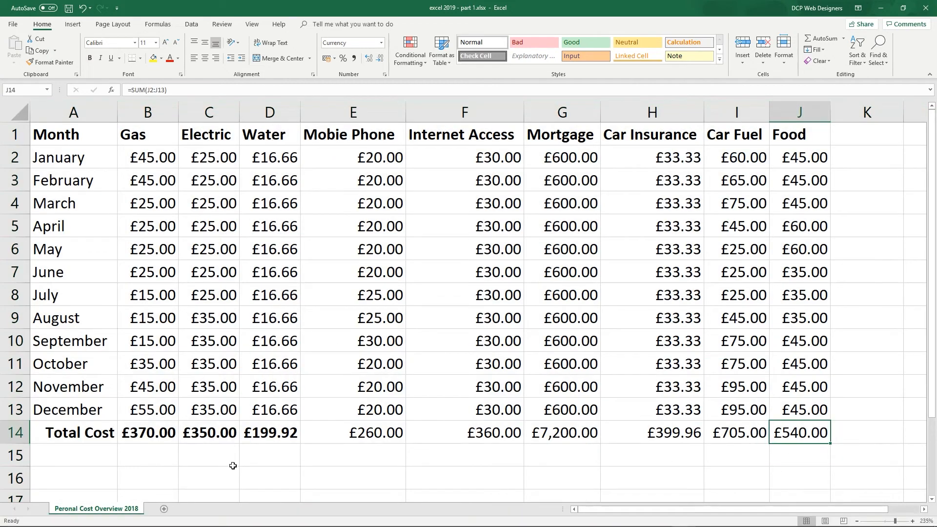
pyautogui.click(69, 8)
# Make the whole Total Cost row 14 bold, and save the workbook.
pyautogui.click(15, 430)
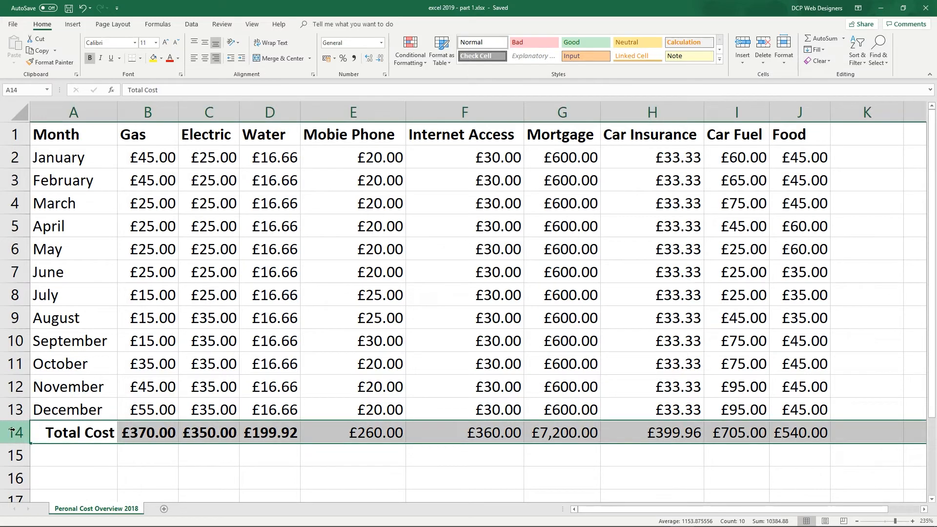
pyautogui.click(89, 58)
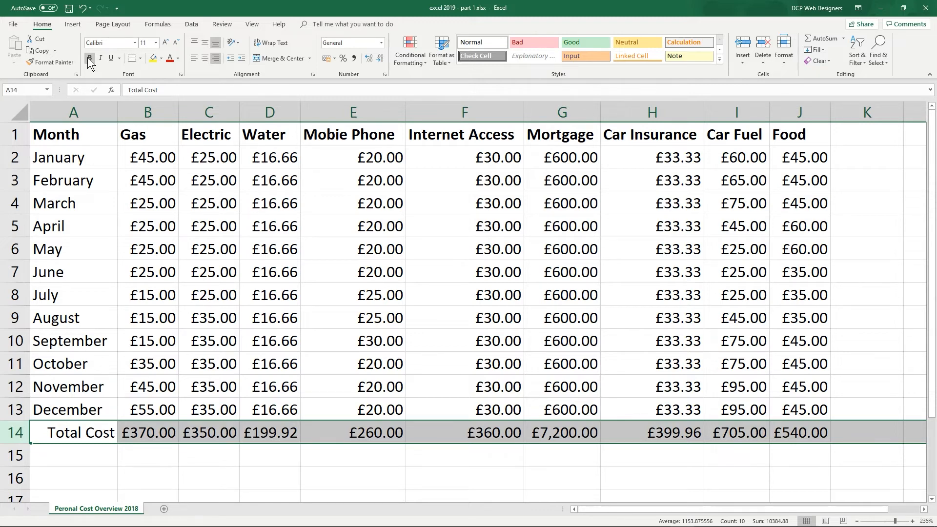
pyautogui.click(87, 57)
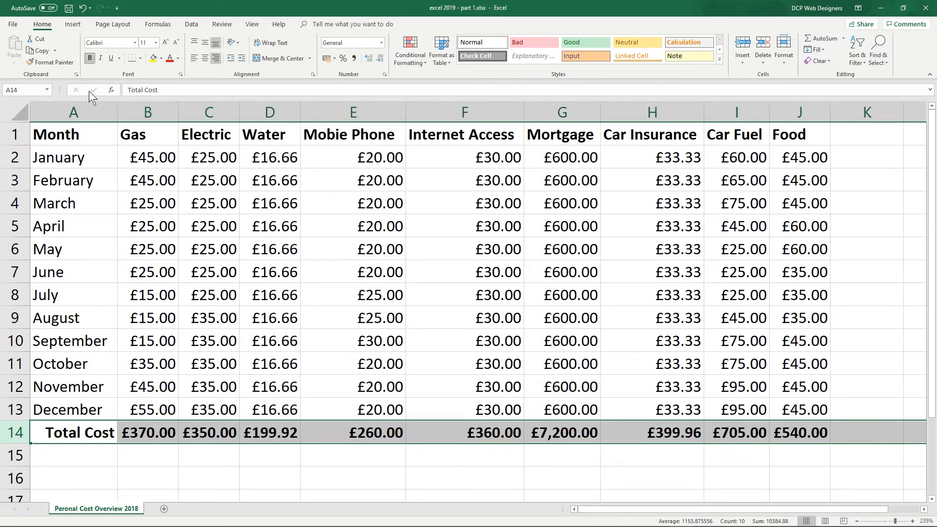
pyautogui.click(671, 447)
pyautogui.hotkey('ctrl', 's')
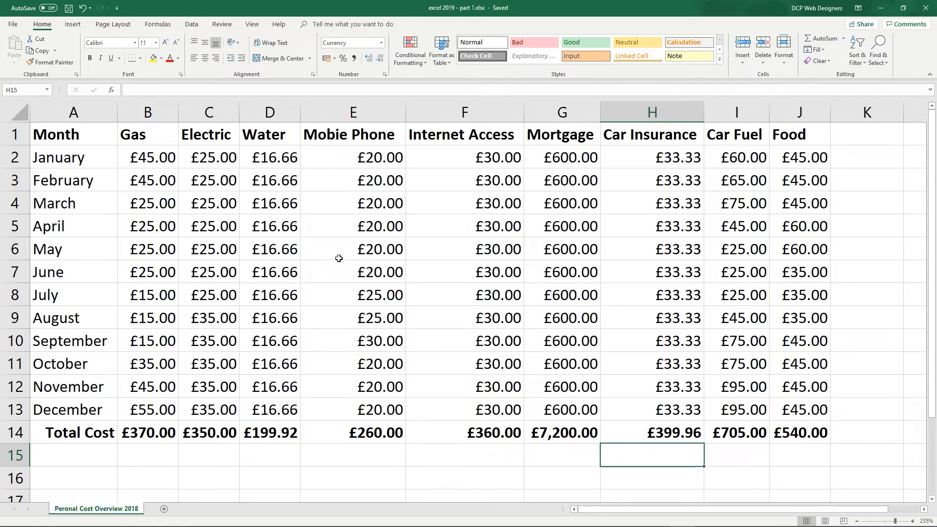
pyautogui.click(371, 164)
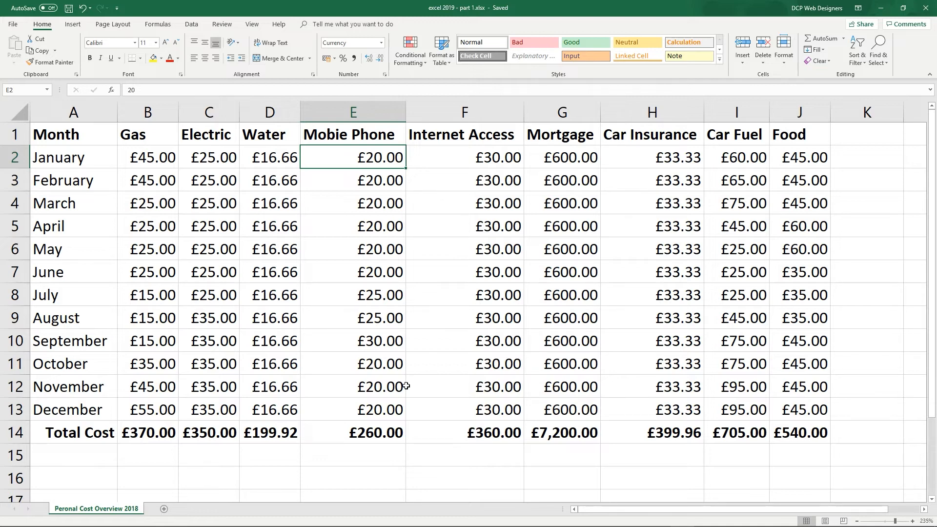
pyautogui.moveTo(148, 112); pyautogui.dragTo(800, 115)
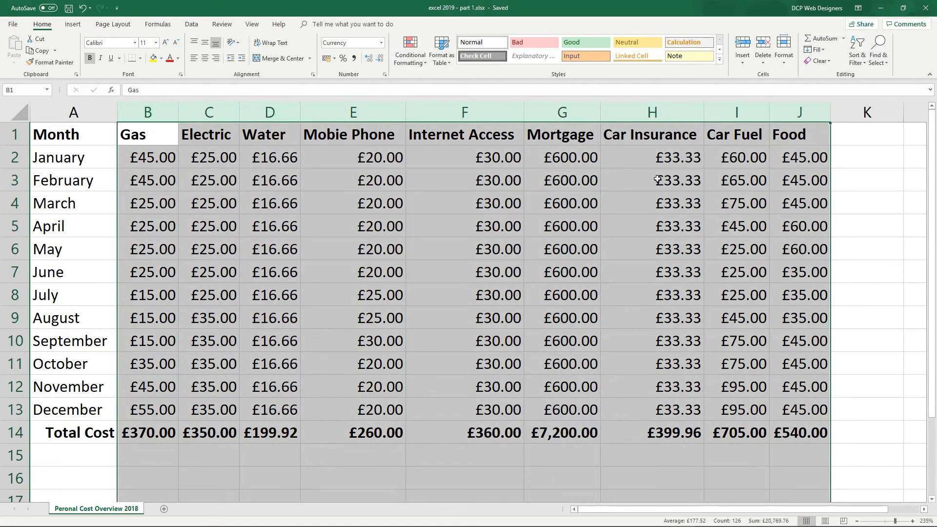
pyautogui.click(728, 132)
pyautogui.click(801, 135)
pyautogui.click(865, 136)
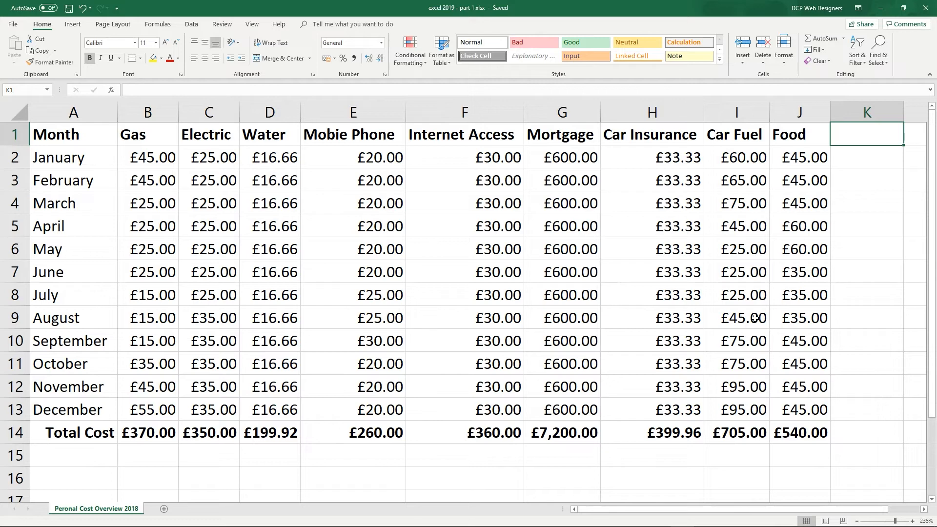
pyautogui.moveTo(146, 113); pyautogui.dragTo(784, 110)
pyautogui.click(643, 241)
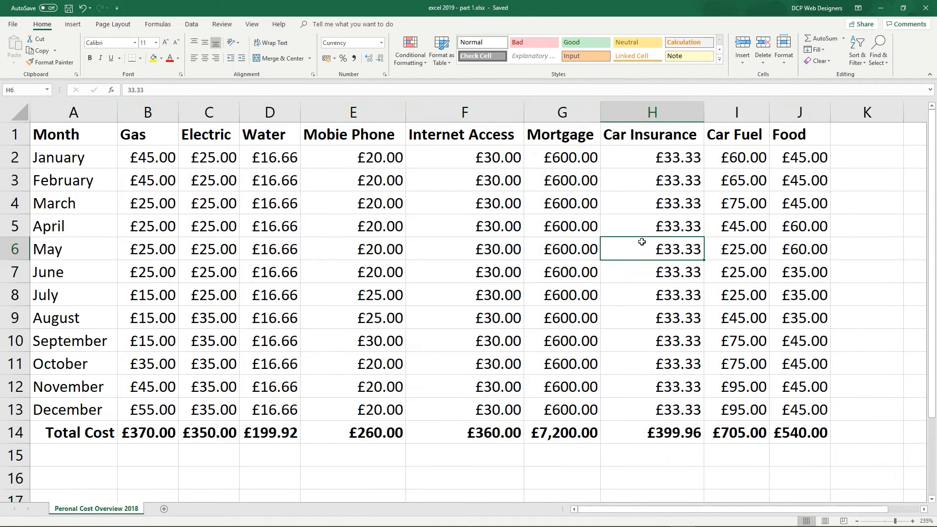
# Total the January row in K2 by applying AutoSum to B2:J2.
pyautogui.click(77, 161)
pyautogui.moveTo(77, 161); pyautogui.dragTo(800, 159)
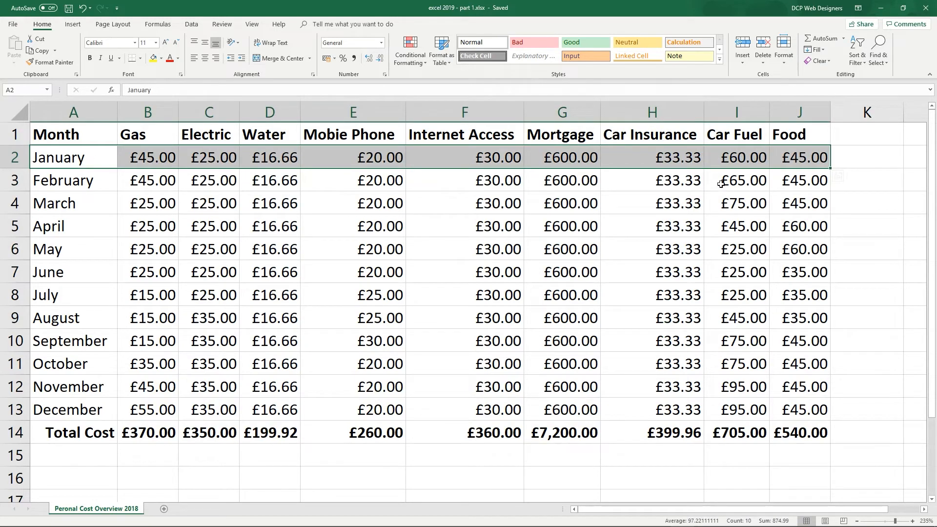
pyautogui.click(863, 156)
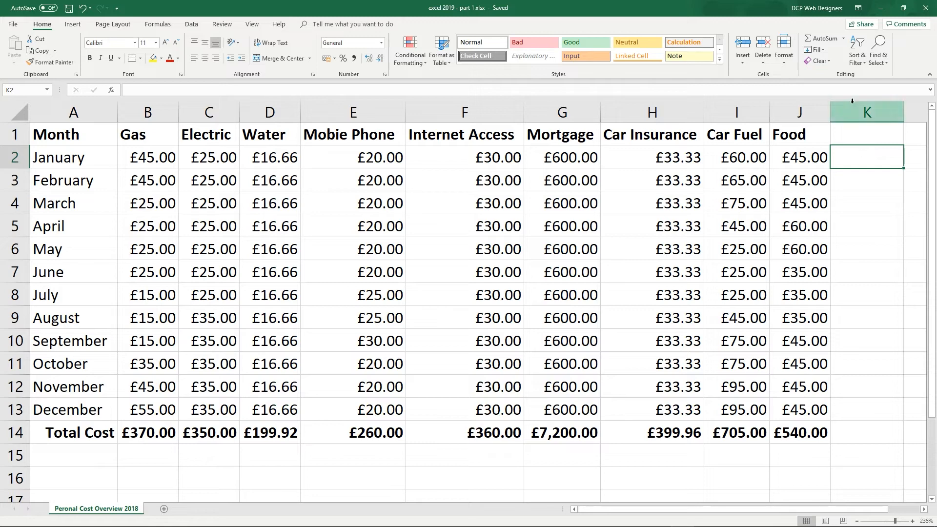
pyautogui.click(820, 38)
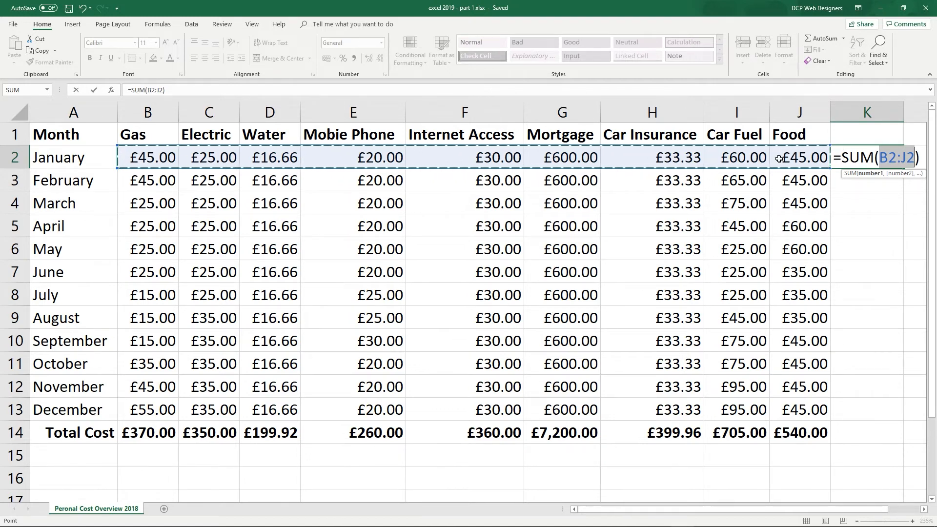
pyautogui.press('Return')
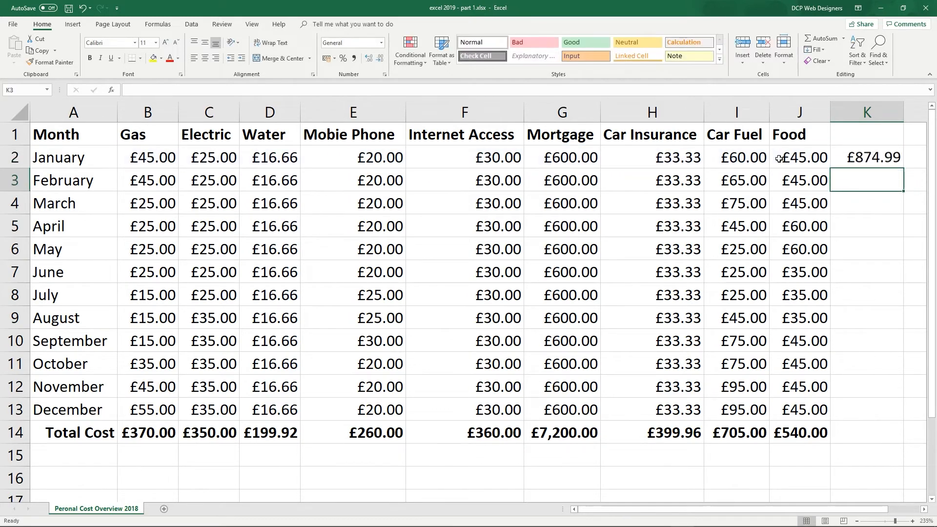
# Make the January total in K2 bold, and save the workbook.
pyautogui.click(868, 162)
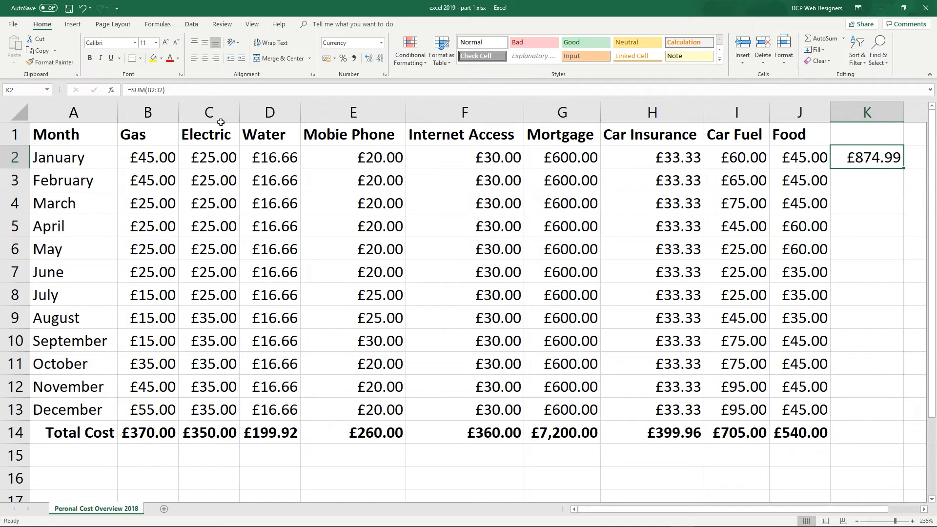
pyautogui.click(89, 59)
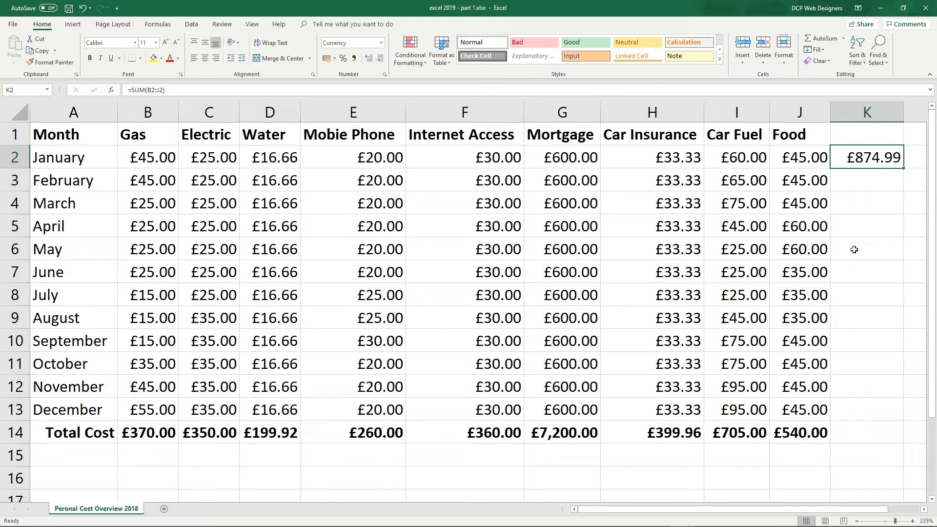
pyautogui.hotkey('ctrl', 's')
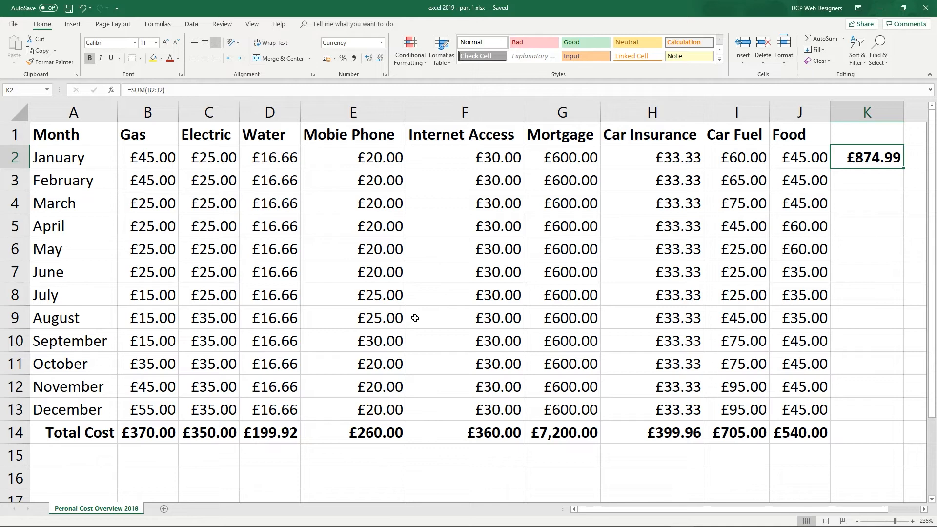
# Fill the January total formula from K2 down to December in K13, and save the workbook.
pyautogui.click(115, 157)
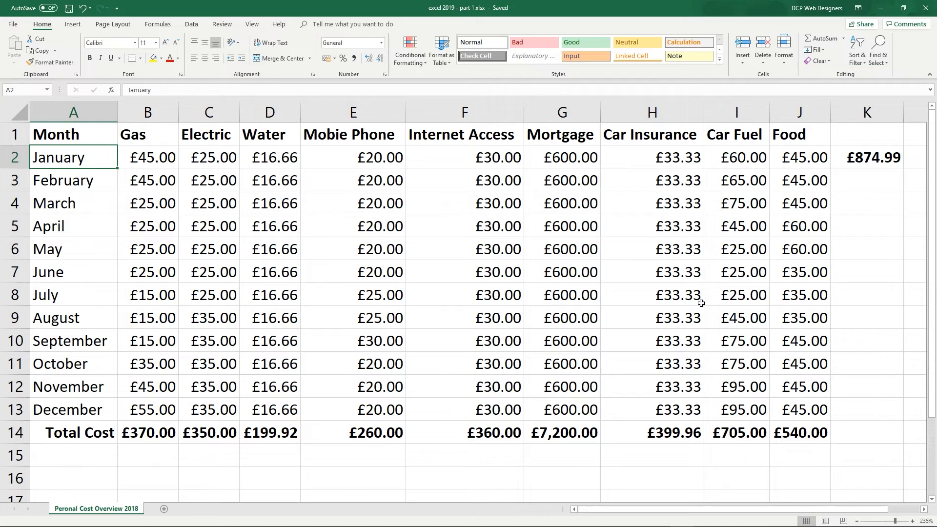
pyautogui.click(863, 156)
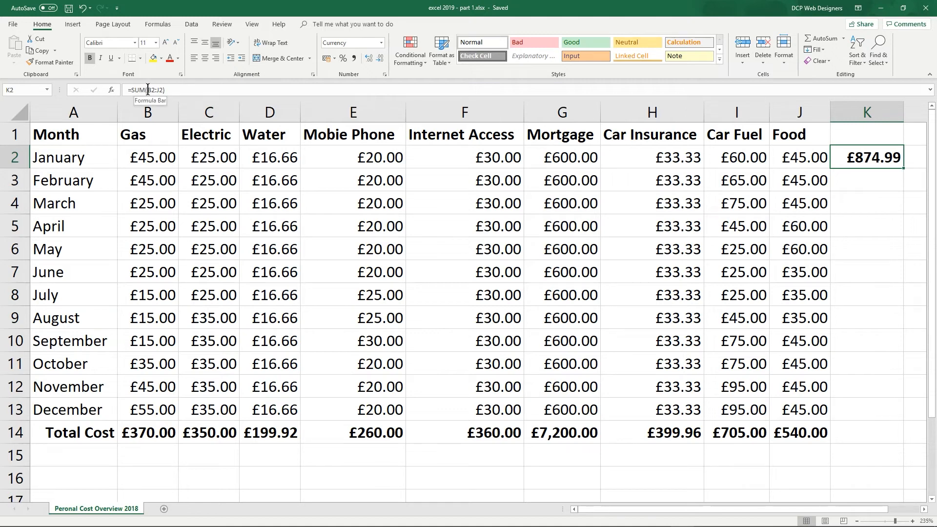
pyautogui.click(143, 157)
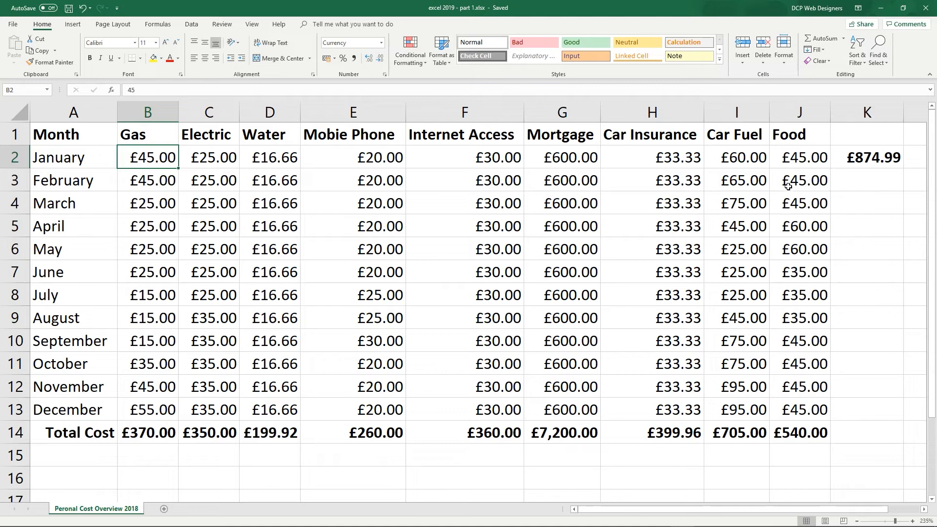
pyautogui.click(799, 162)
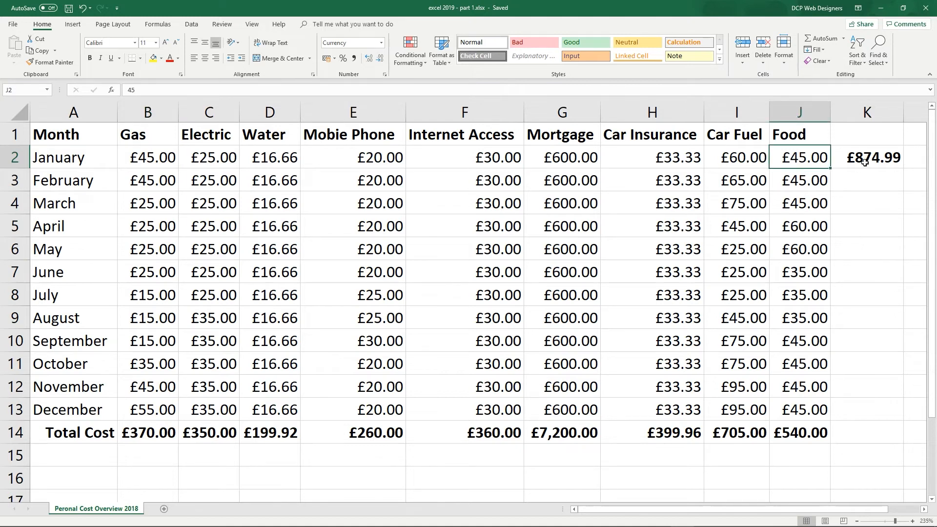
pyautogui.click(864, 163)
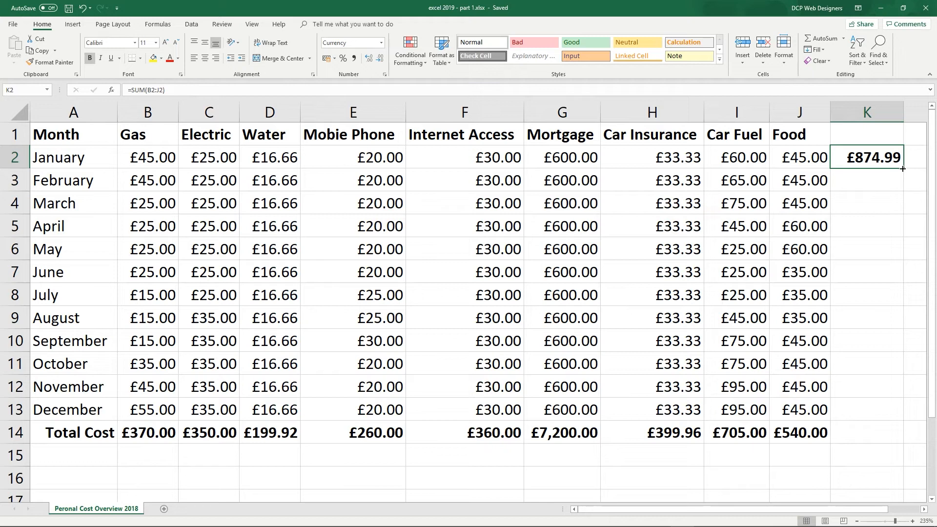
pyautogui.moveTo(904, 168); pyautogui.dragTo(908, 415)
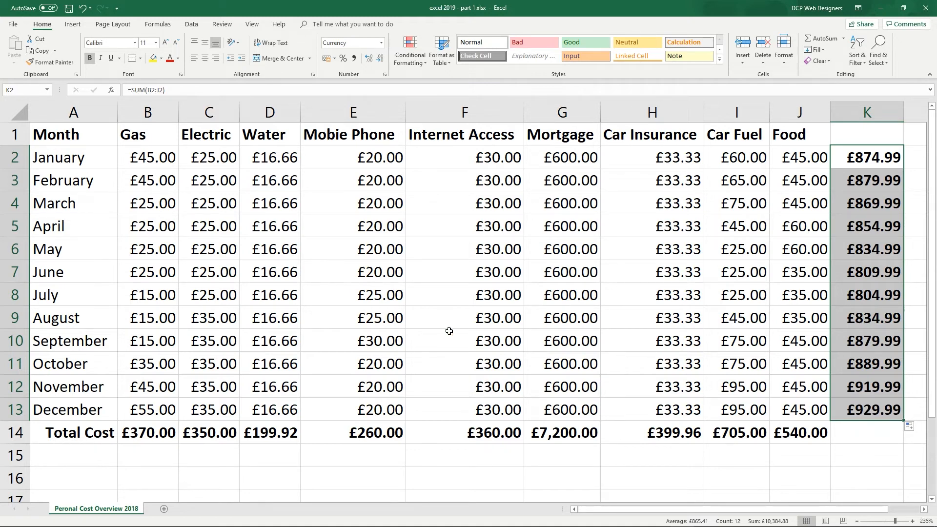
pyautogui.moveTo(22, 159); pyautogui.dragTo(20, 415)
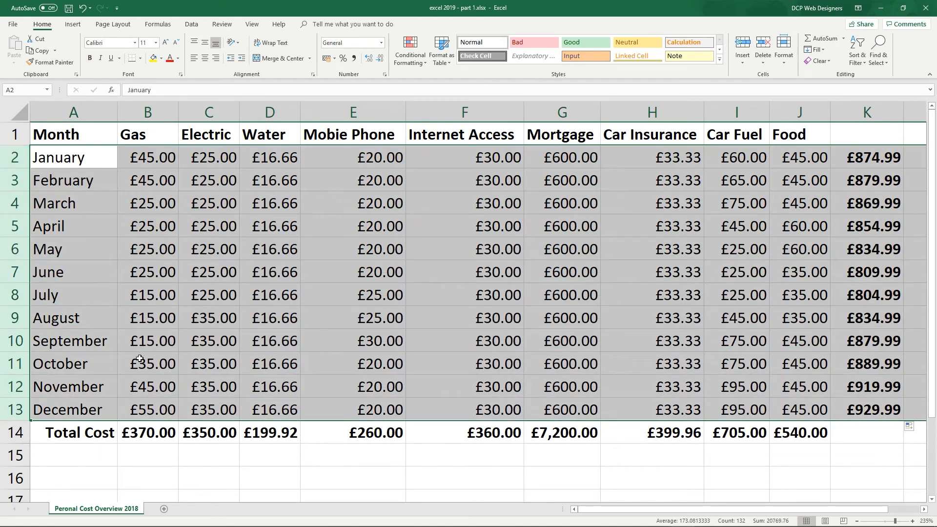
pyautogui.click(634, 363)
pyautogui.hotkey('ctrl', 's')
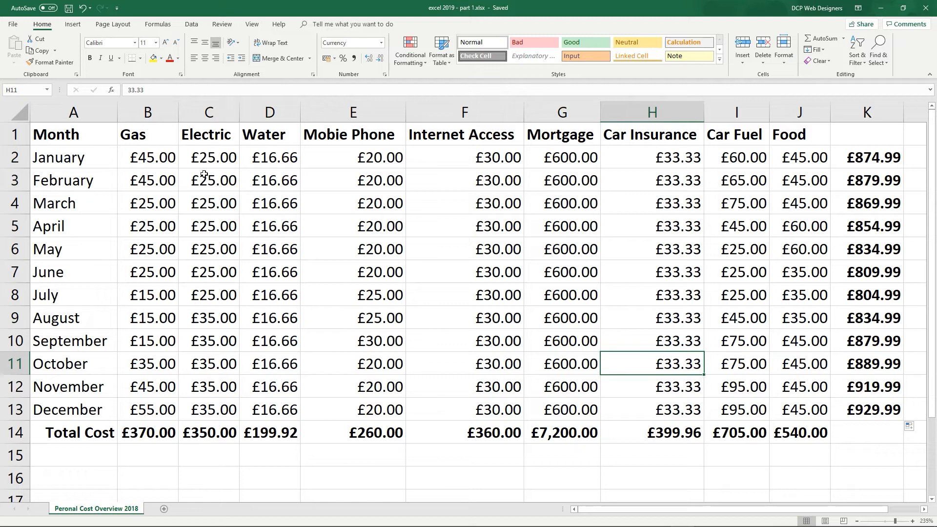
# Examine the Gas, Electric and Water columns and their SUM formulas in the Total Cost row.
pyautogui.click(147, 112)
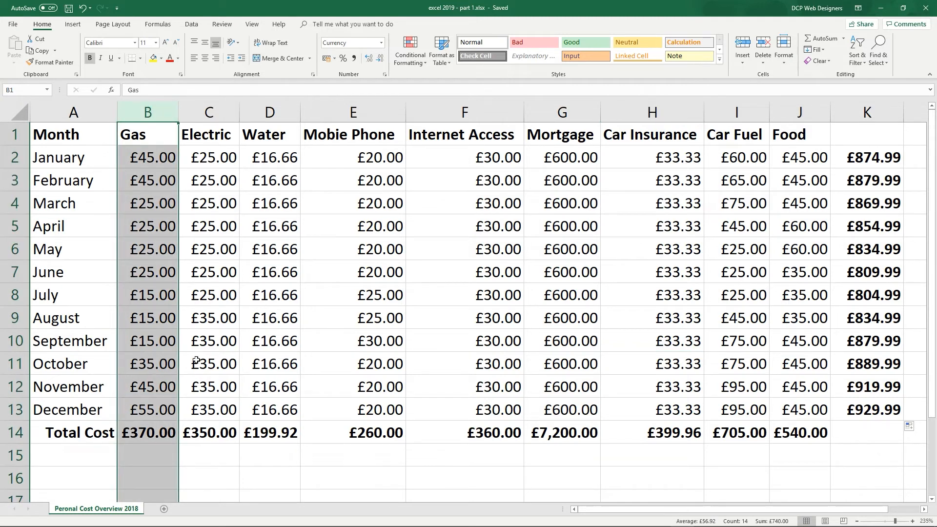
pyautogui.click(161, 438)
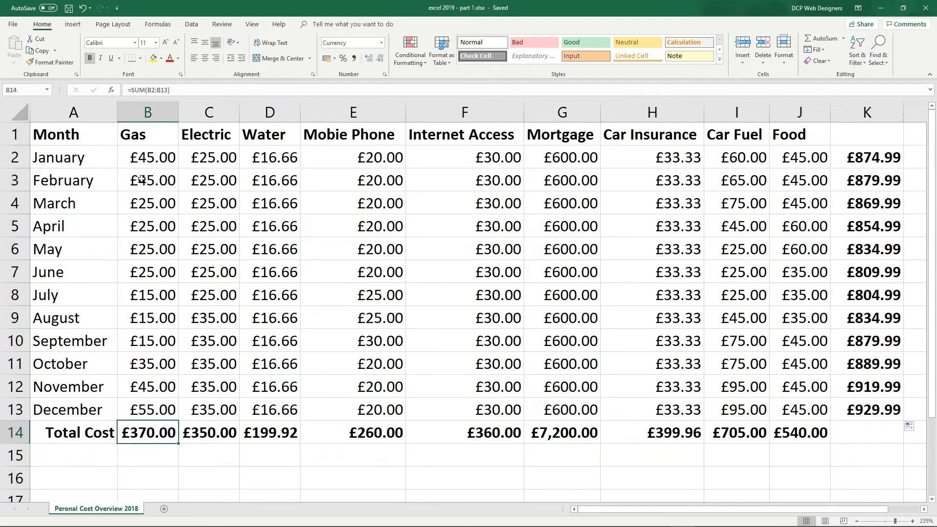
pyautogui.click(209, 114)
pyautogui.click(270, 113)
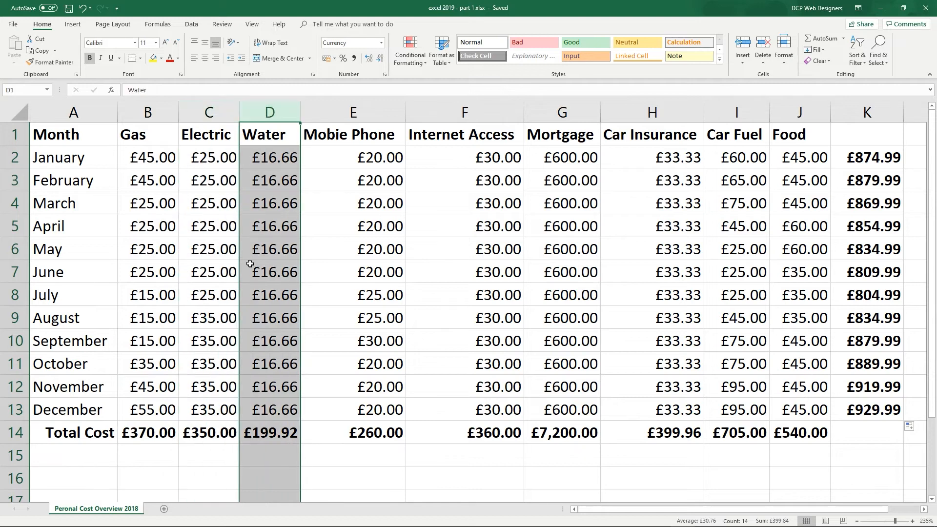
pyautogui.click(202, 430)
pyautogui.click(277, 431)
pyautogui.click(213, 431)
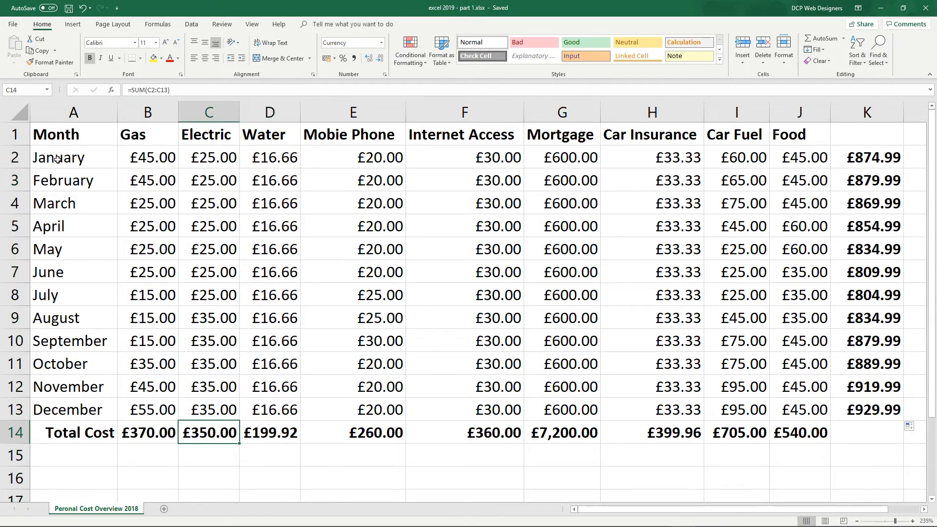
# Examine the January row and the monthly total formulas in column K.
pyautogui.click(15, 156)
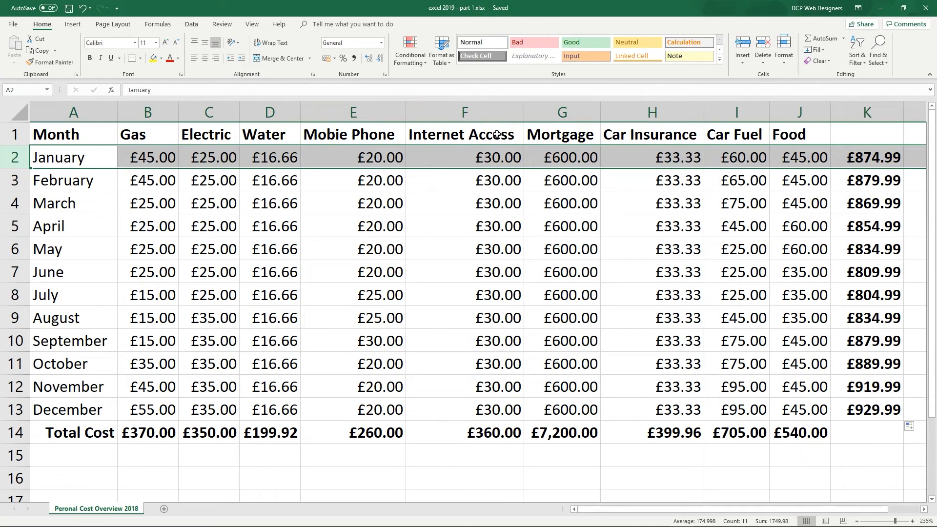
pyautogui.click(857, 160)
pyautogui.click(879, 181)
pyautogui.click(887, 204)
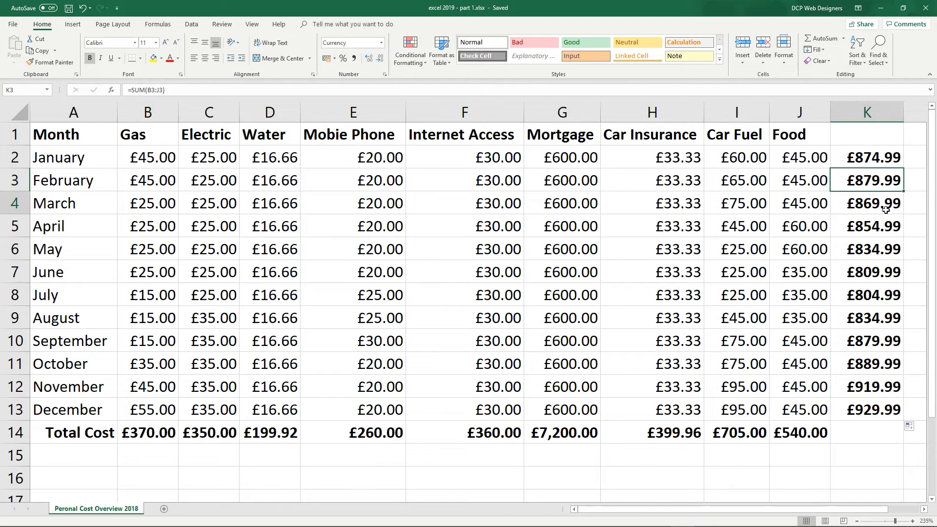
pyautogui.click(886, 268)
pyautogui.moveTo(875, 383); pyautogui.dragTo(875, 415)
pyautogui.moveTo(875, 364); pyautogui.dragTo(868, 295)
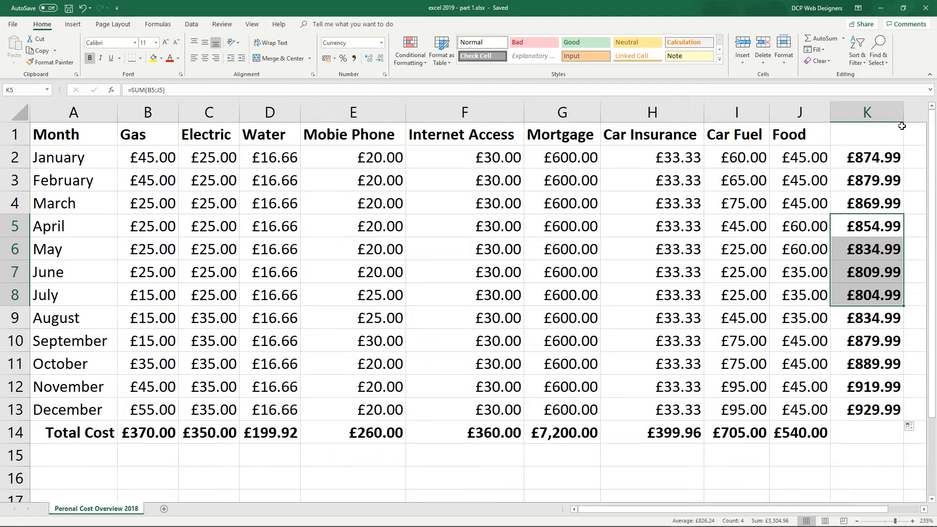
pyautogui.click(874, 111)
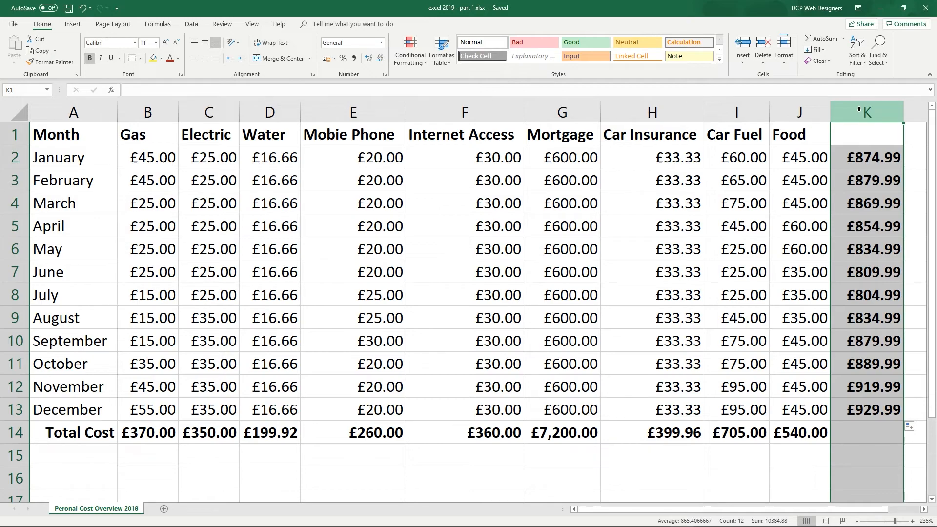
pyautogui.keyDown('ctrl'); pyautogui.scroll(-2, 541, 265); pyautogui.keyUp('ctrl')
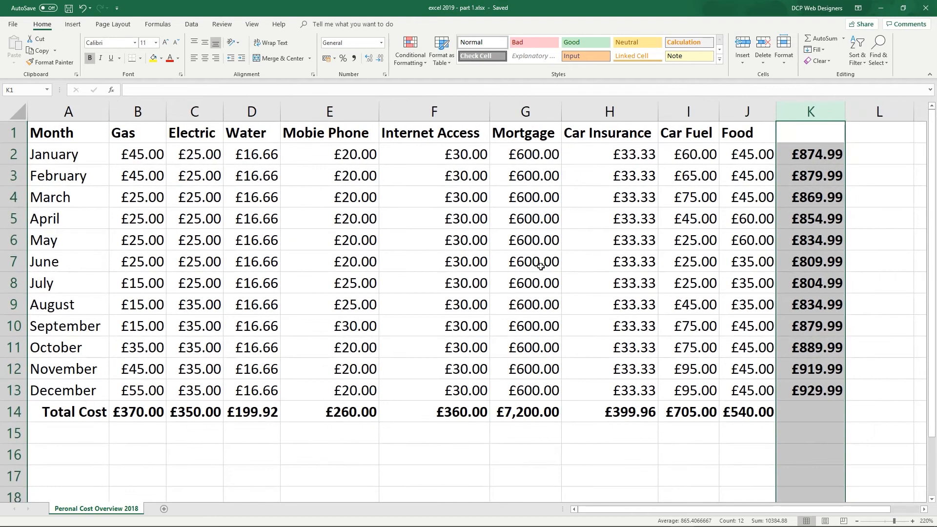
pyautogui.keyDown('ctrl'); pyautogui.scroll(1, 556, 263); pyautogui.keyUp('ctrl')
pyautogui.click(669, 276)
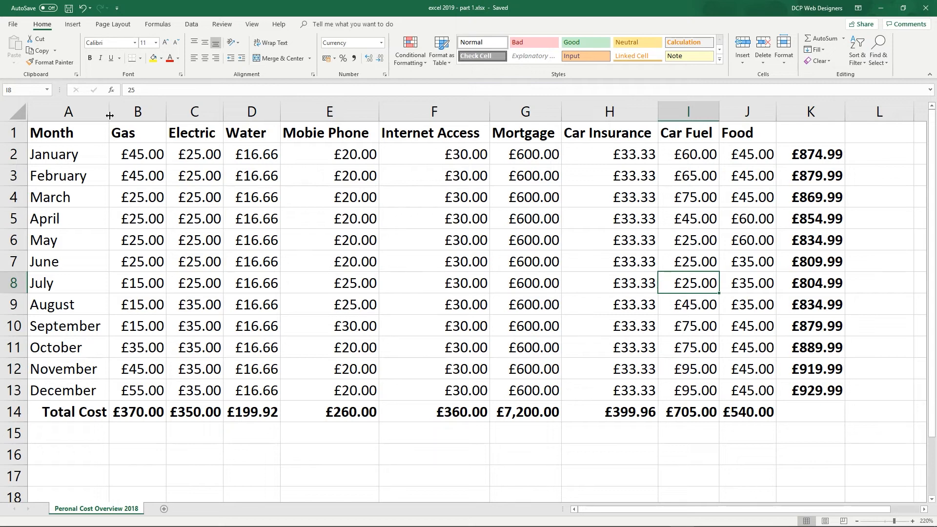
pyautogui.click(135, 112)
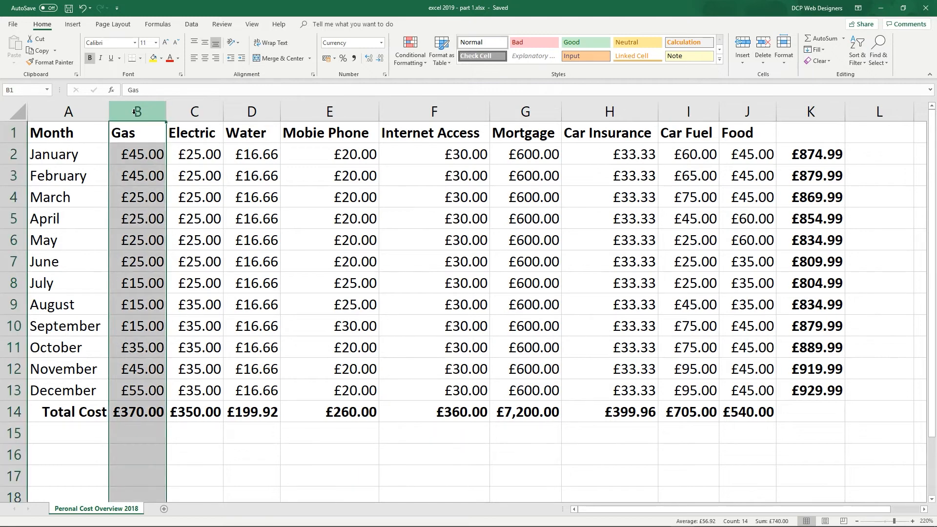
pyautogui.moveTo(141, 155); pyautogui.dragTo(140, 391)
pyautogui.moveTo(207, 153); pyautogui.dragTo(214, 396)
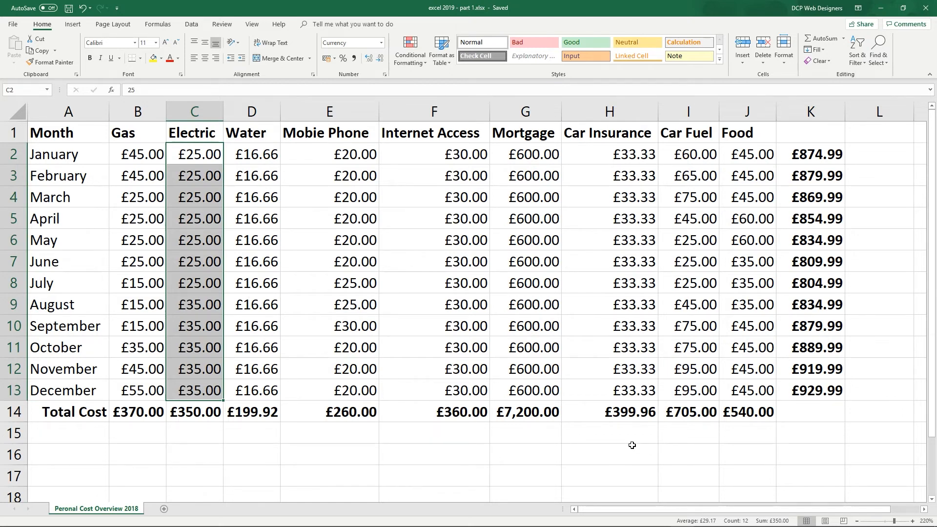
pyautogui.click(639, 445)
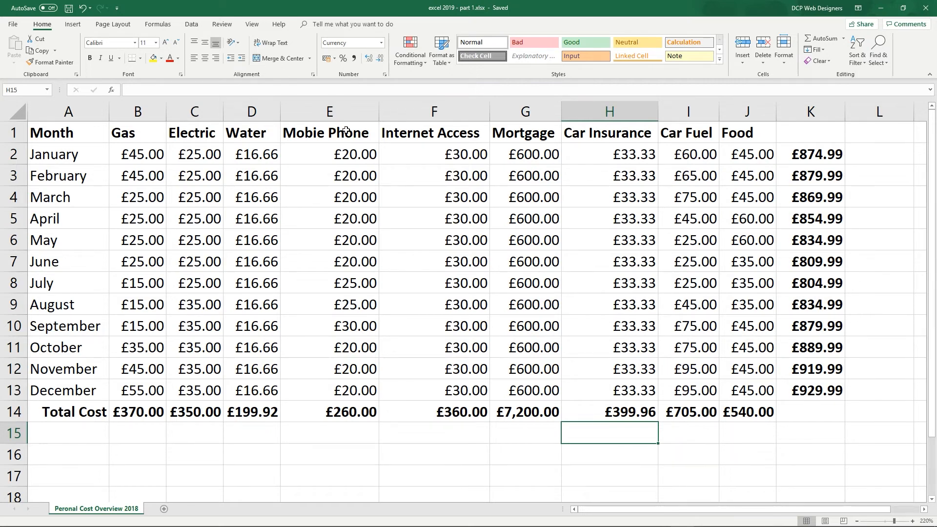
pyautogui.click(830, 412)
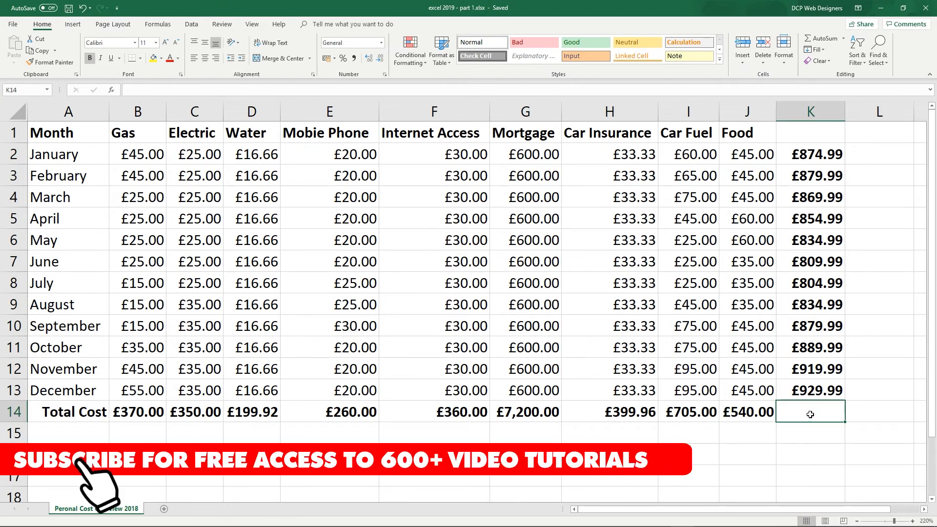
pyautogui.click(826, 41)
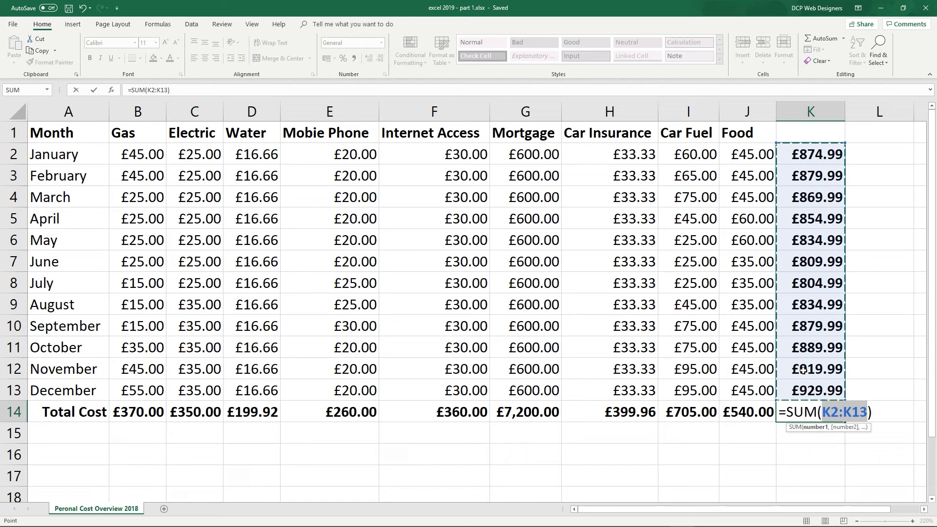
pyautogui.press('Escape')
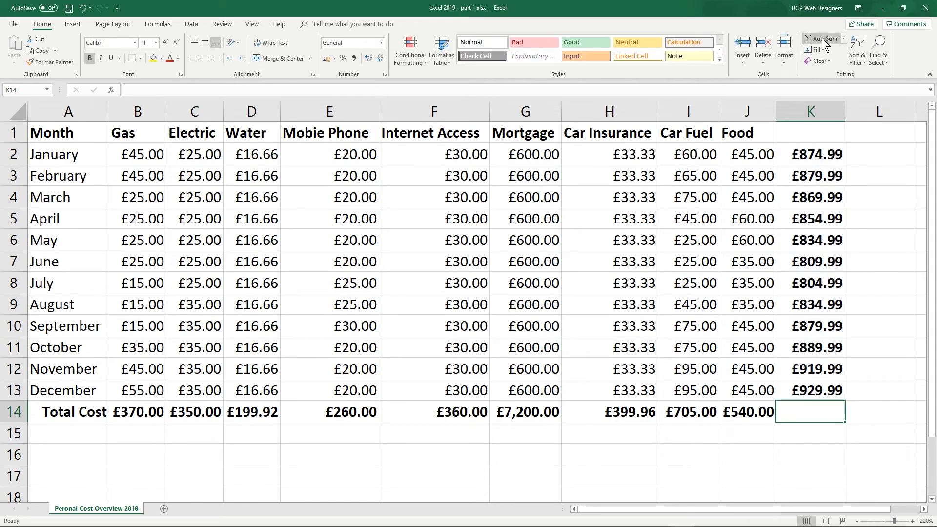
# Sum the monthly totals K2:K13 into K14 with AutoSum, and save the workbook.
pyautogui.click(802, 382)
pyautogui.moveTo(802, 382); pyautogui.dragTo(801, 146)
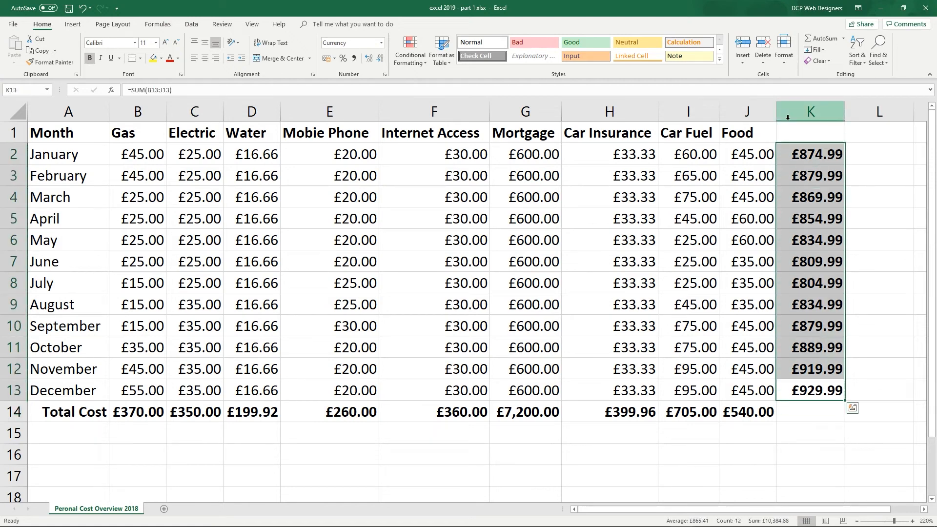
pyautogui.moveTo(792, 414); pyautogui.dragTo(105, 407)
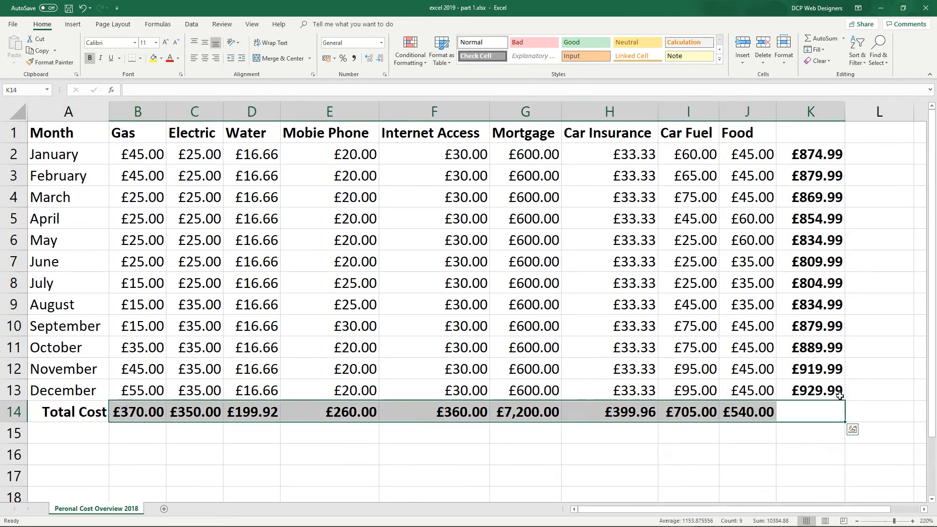
pyautogui.click(810, 407)
pyautogui.moveTo(810, 407); pyautogui.dragTo(98, 326)
pyautogui.scroll(2, 493, 370)
pyautogui.click(804, 412)
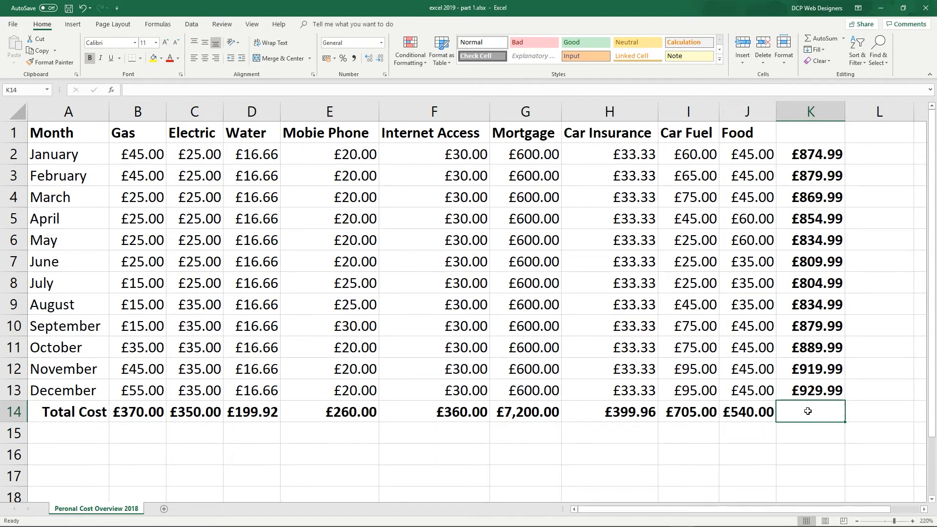
pyautogui.click(824, 42)
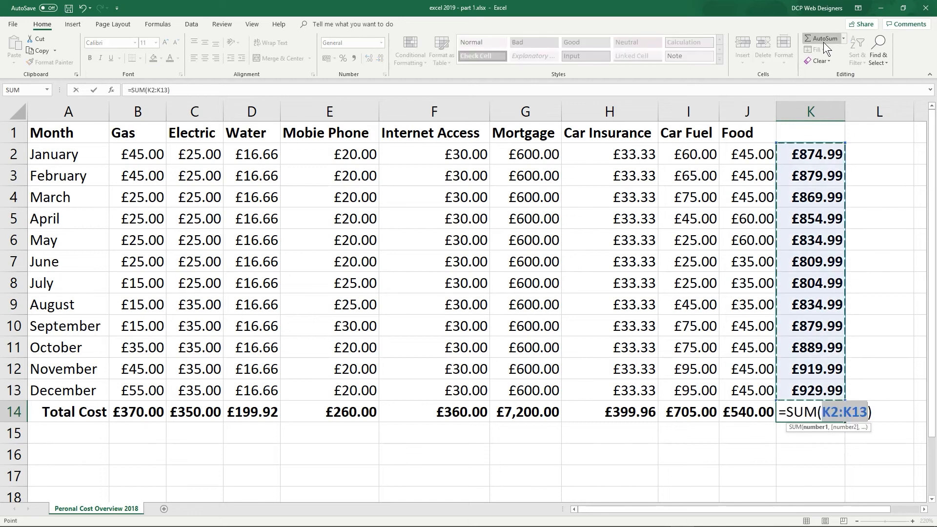
pyautogui.press('Return')
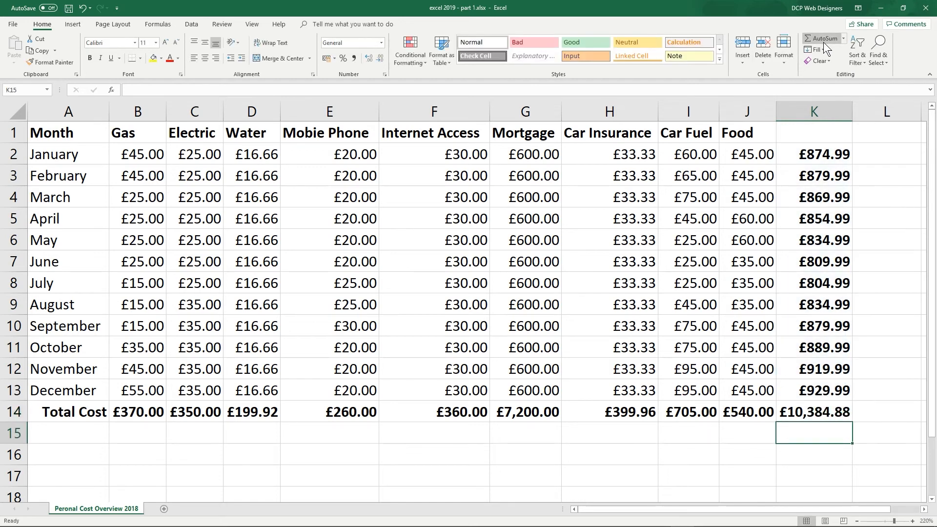
pyautogui.click(826, 412)
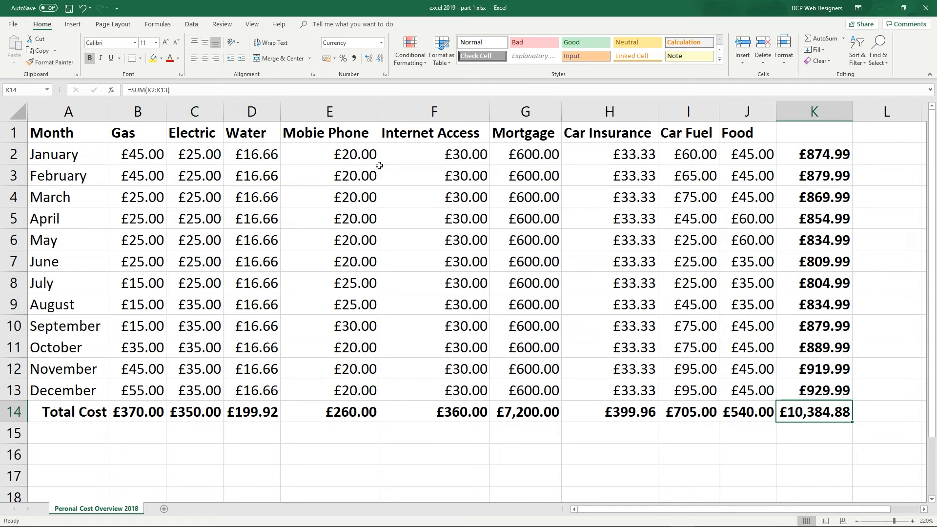
pyautogui.click(69, 8)
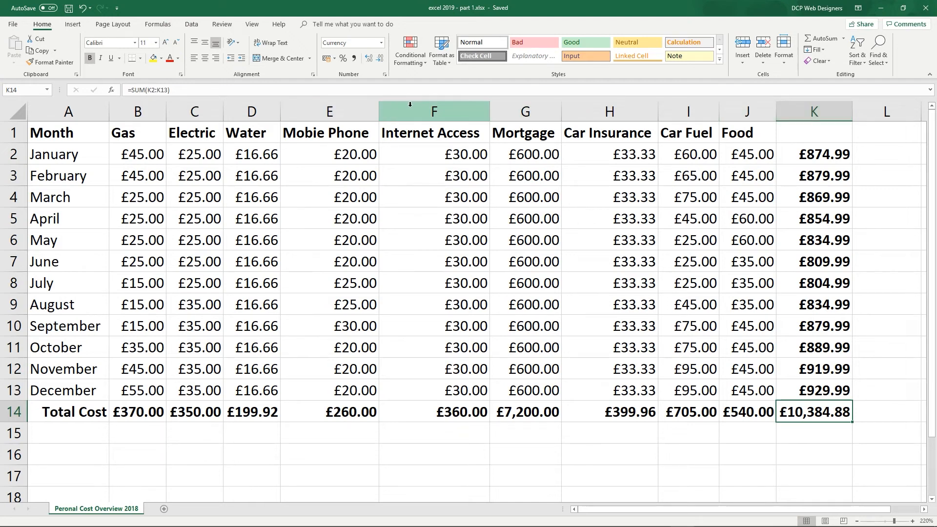
# Insert an empty column between the Internet Access and Mortgage columns.
pyautogui.click(328, 110)
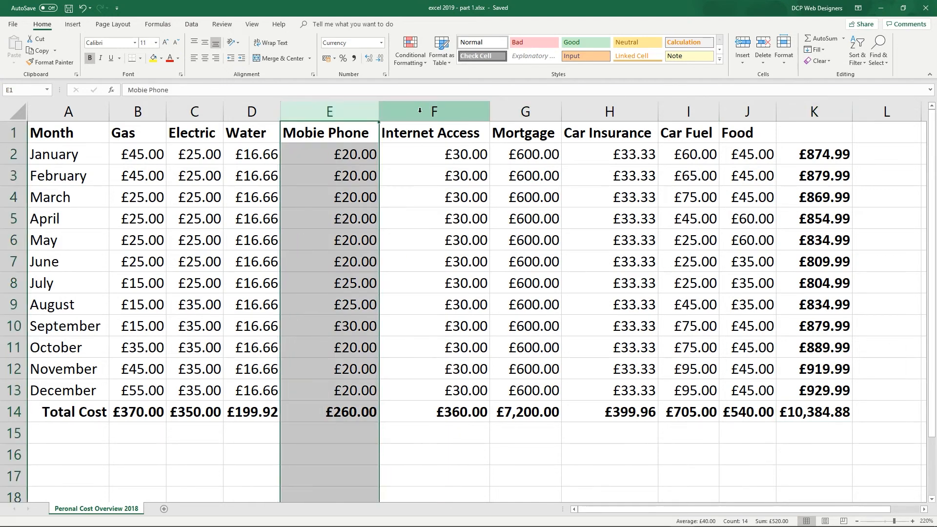
pyautogui.click(419, 110)
pyautogui.click(517, 113)
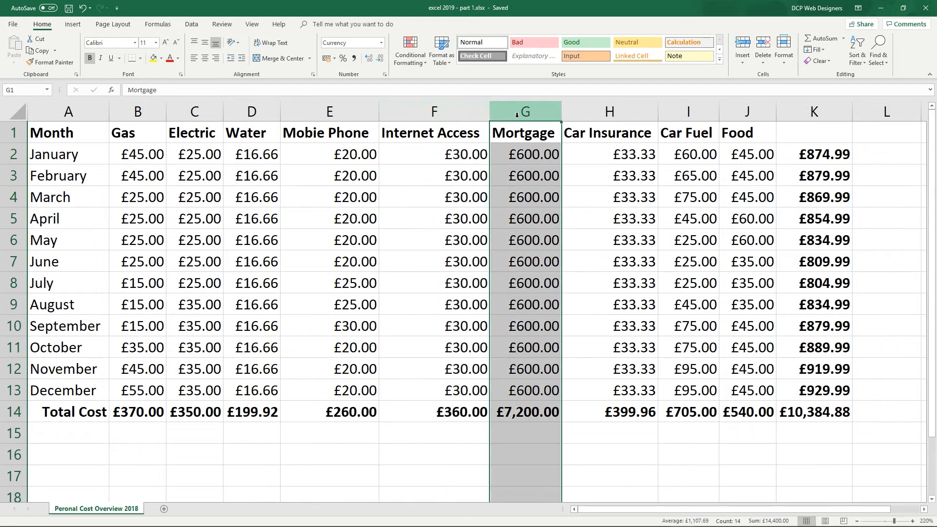
pyautogui.rightClick(517, 105)
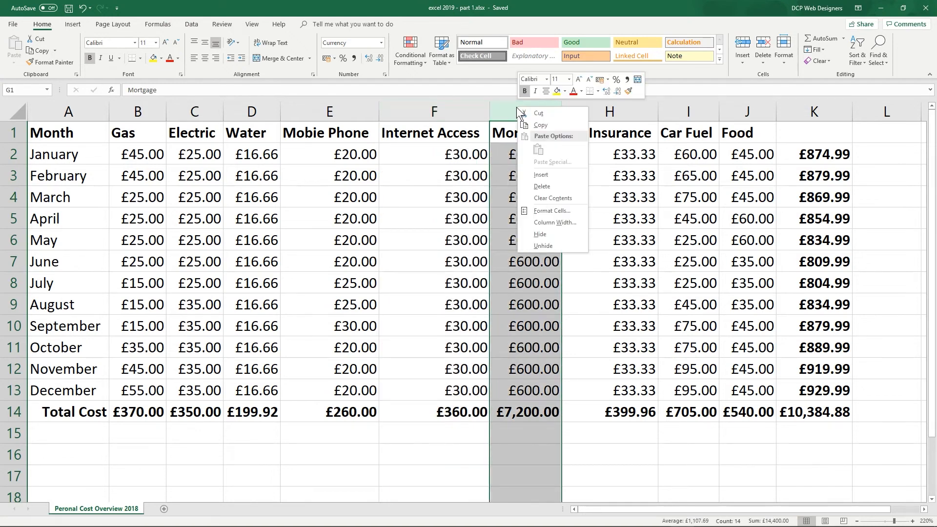
pyautogui.click(547, 174)
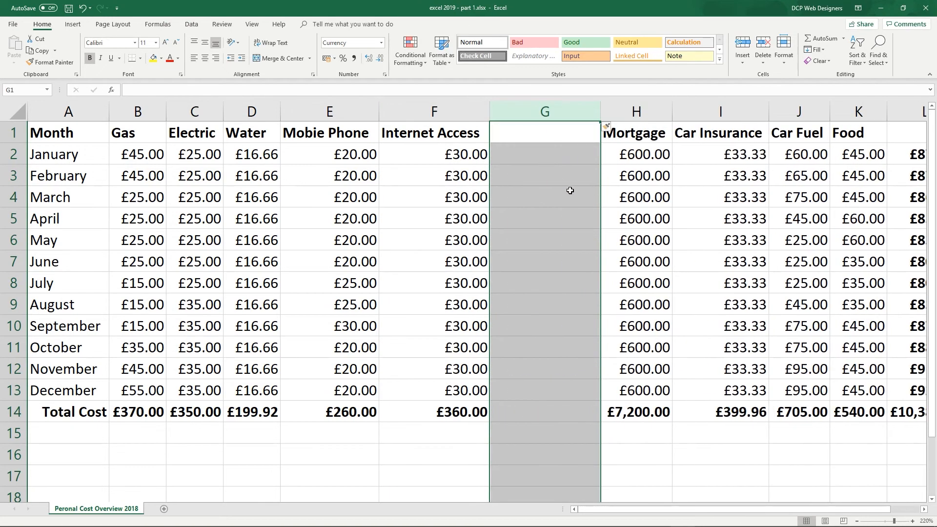
pyautogui.scroll(-1, 581, 205)
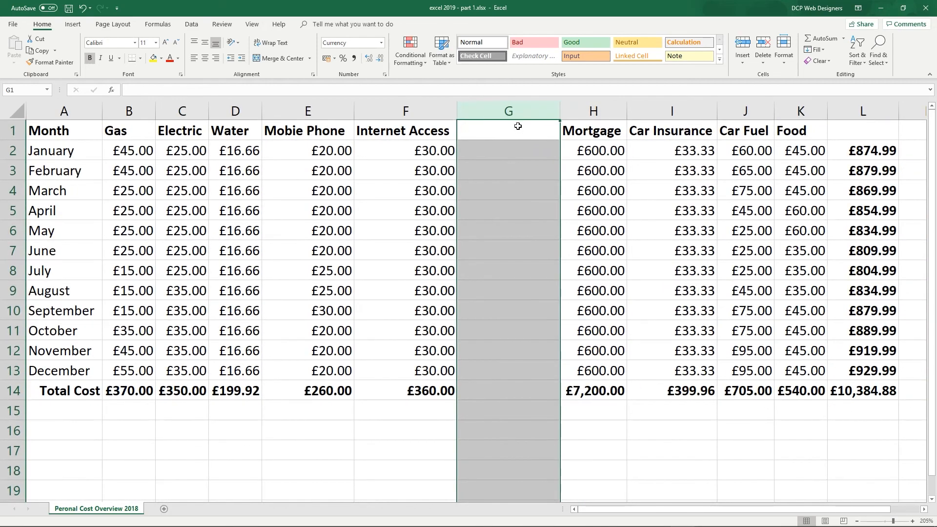
pyautogui.scroll(2, 509, 195)
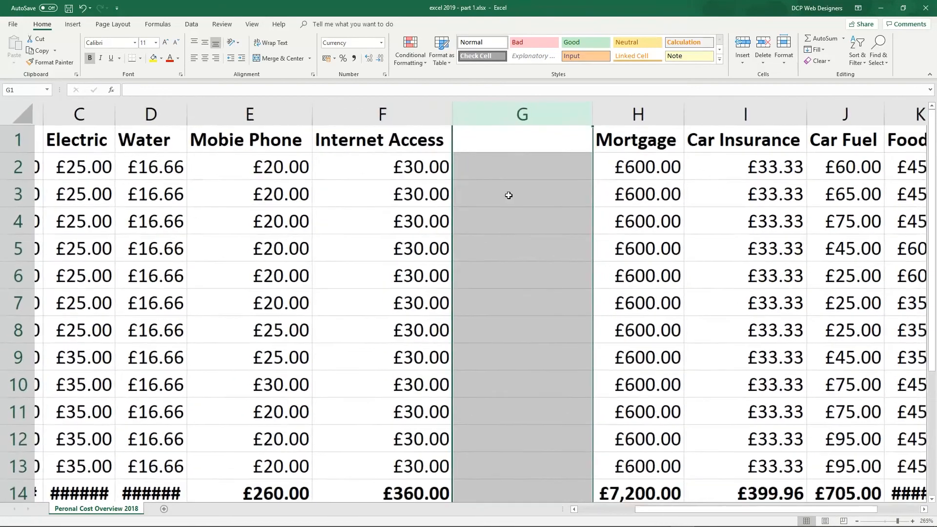
pyautogui.scroll(-1, 508, 190)
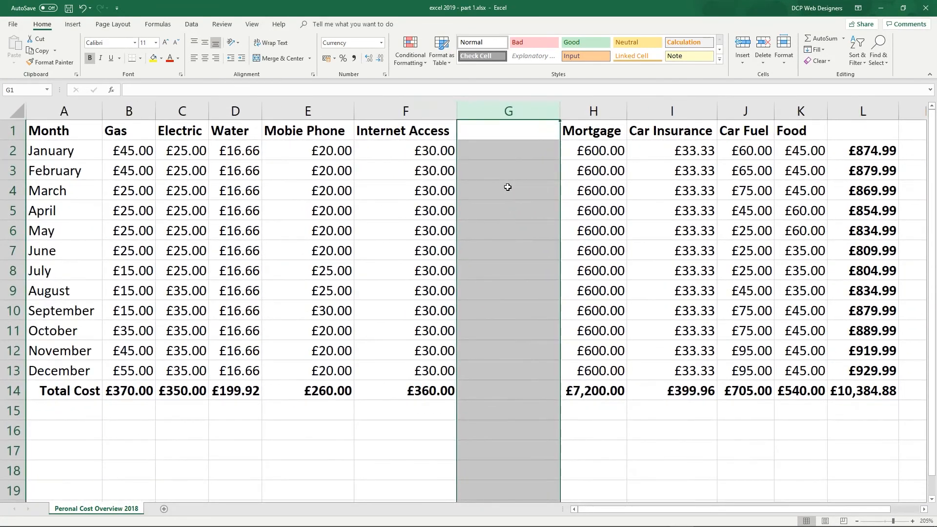
pyautogui.scroll(1, 507, 187)
pyautogui.scroll(1, 506, 185)
pyautogui.scroll(-1, 506, 185)
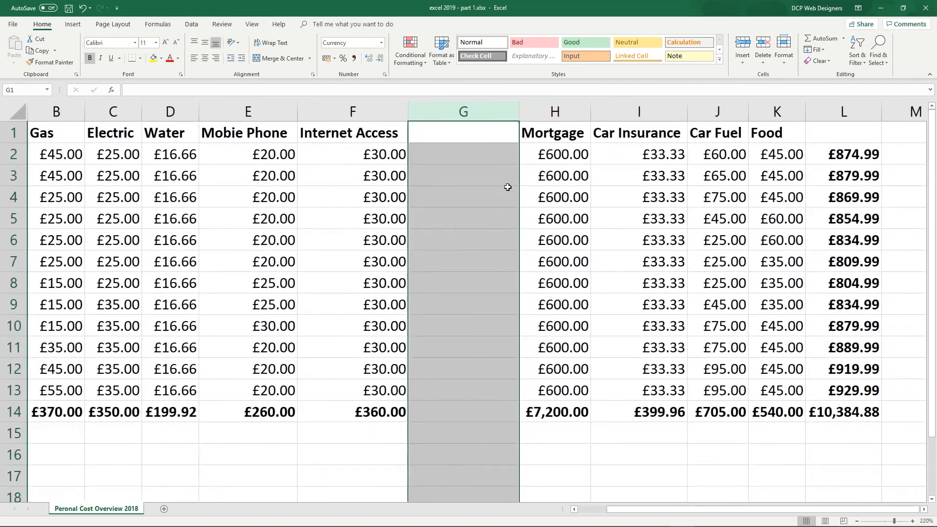
pyautogui.click(913, 521)
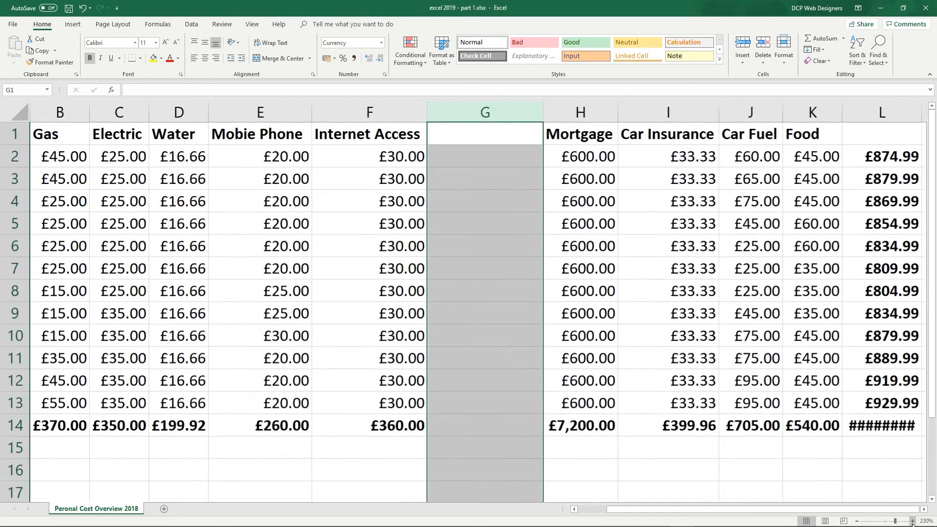
pyautogui.click(912, 521)
pyautogui.click(912, 522)
pyautogui.click(858, 520)
pyautogui.click(858, 520)
pyautogui.click(858, 520)
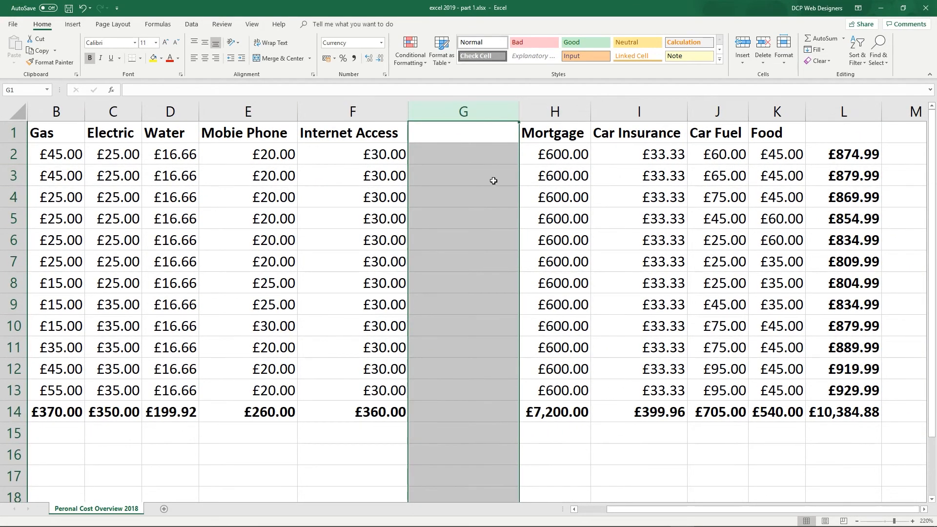
# Enter the heading "TV Cost / Cable" in G1 of the new column.
pyautogui.click(463, 139)
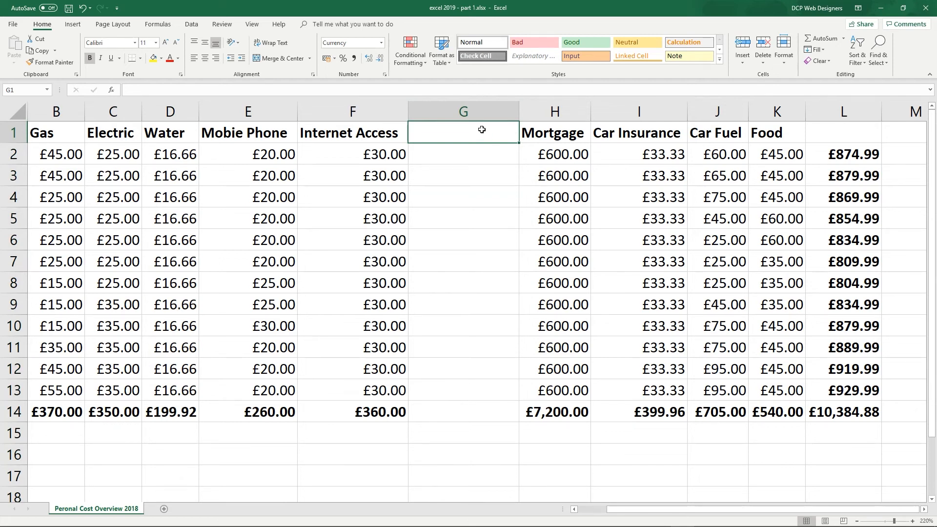
pyautogui.write('TV Co')
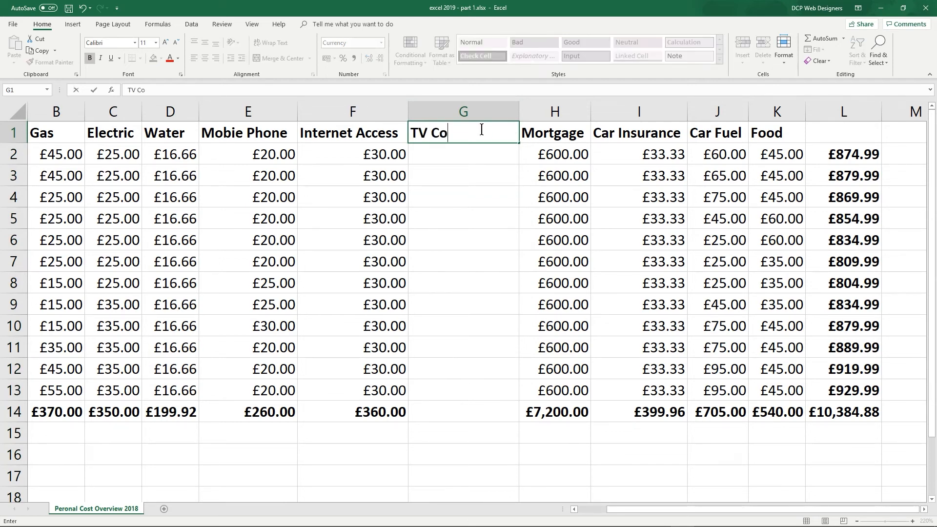
pyautogui.write('st / Cable')
pyautogui.press('Return')
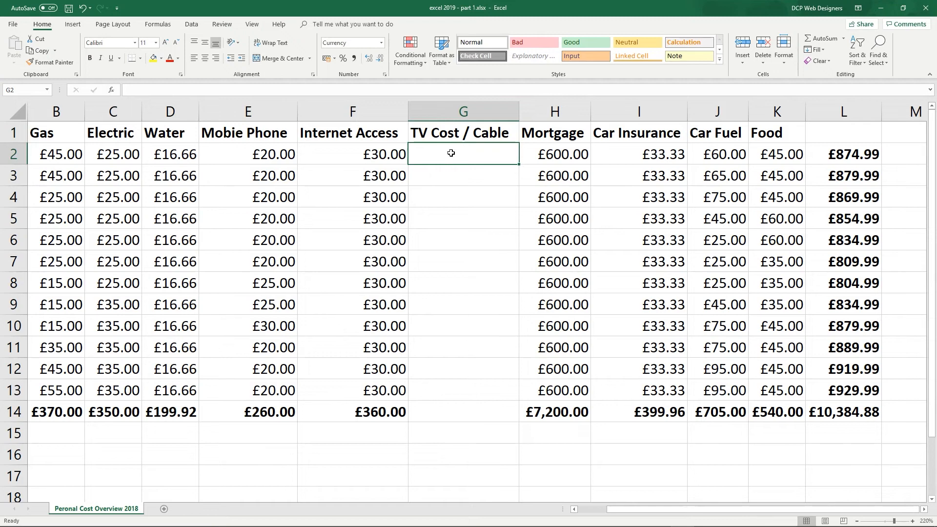
# Enter a TV Cost / Cable amount of 55 for each month from January to May in G2:G6.
pyautogui.write('55')
pyautogui.press('Return')
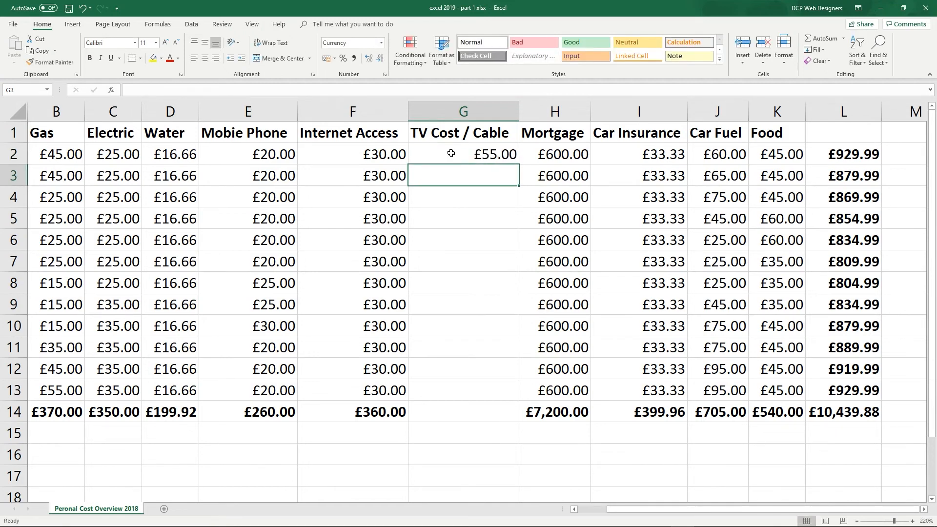
pyautogui.write('5')
pyautogui.press('Return')
pyautogui.press('Up')
pyautogui.write('55')
pyautogui.press('Return')
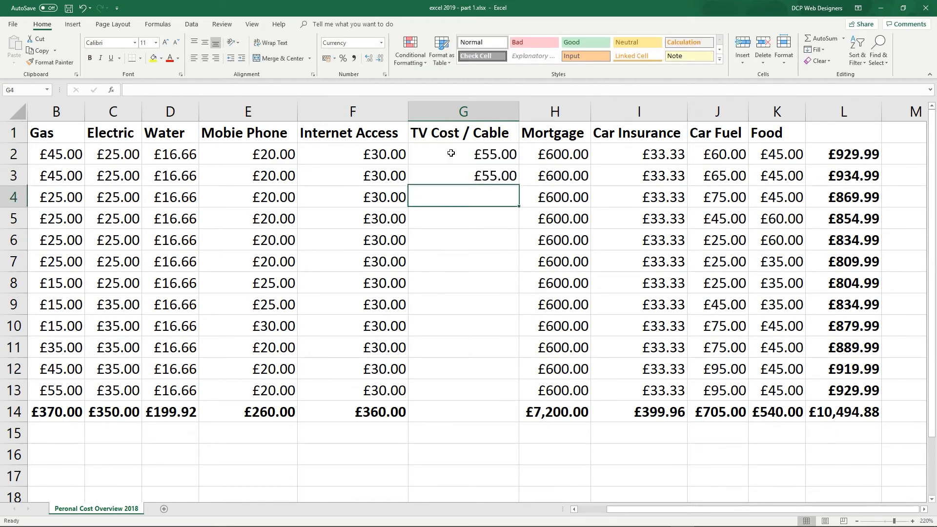
pyautogui.write('65')
pyautogui.press('BackSpace')
pyautogui.press('BackSpace')
pyautogui.write('55')
pyautogui.press('Return')
pyautogui.write('55')
pyautogui.press('Return')
pyautogui.write('5')
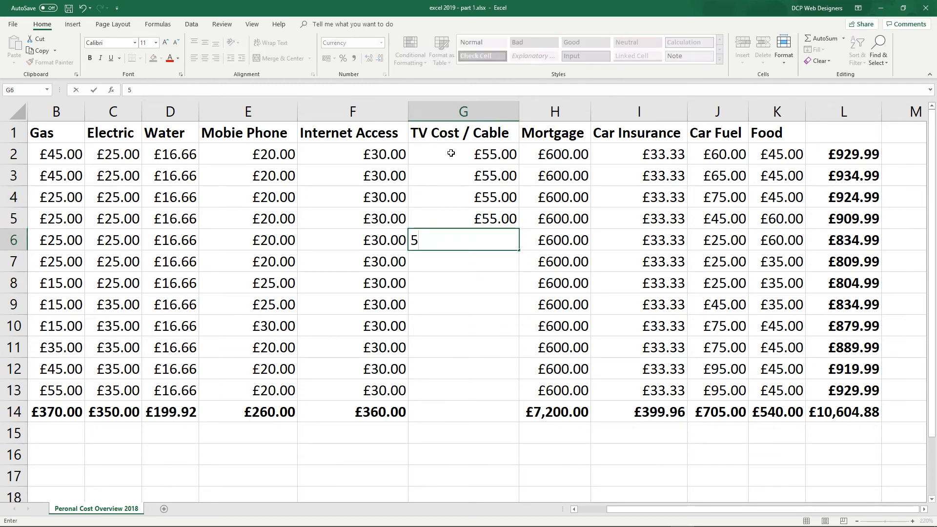
pyautogui.write('5')
pyautogui.press('Return')
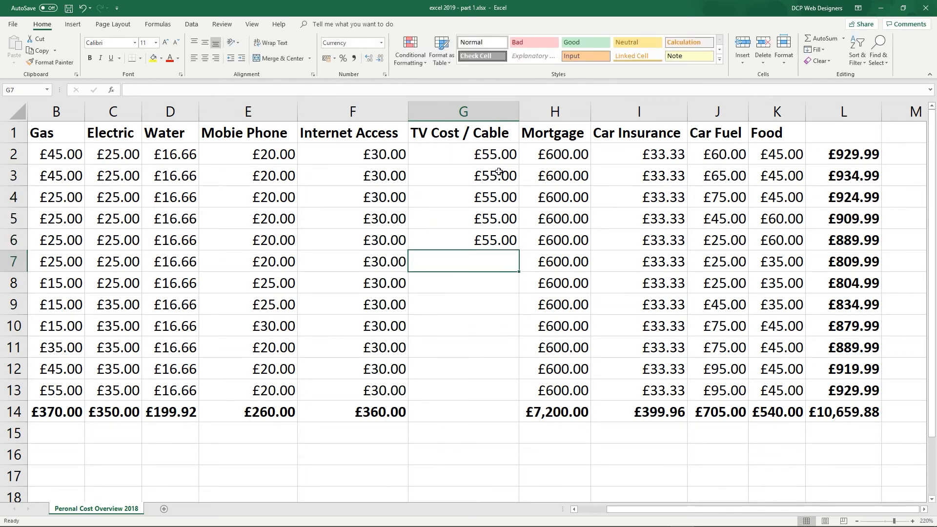
# Copy the January TV cost from G2 into June through December, G7:G13.
pyautogui.click(489, 153)
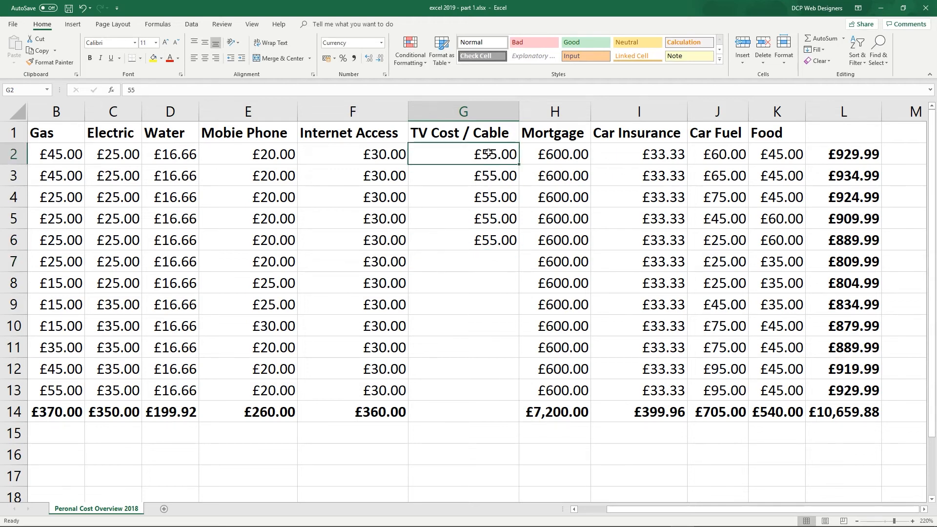
pyautogui.hotkey('ctrl', 'c')
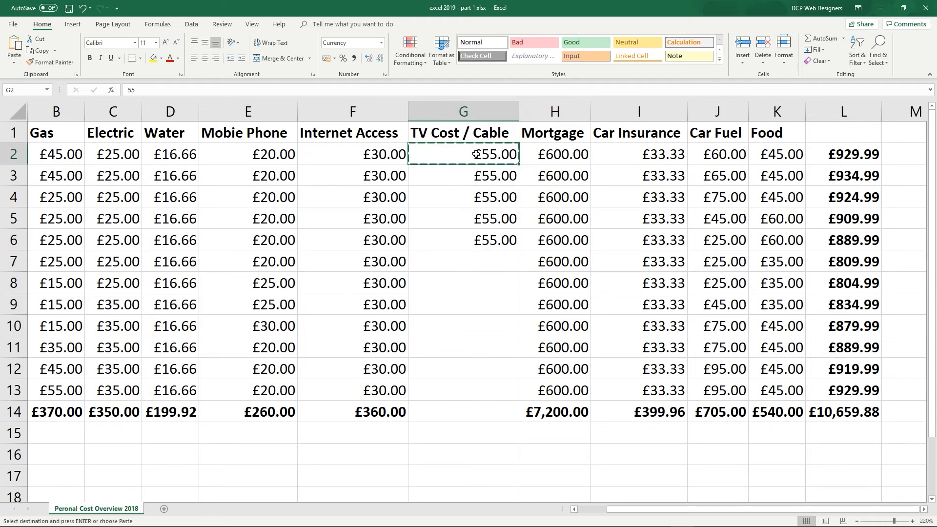
pyautogui.click(475, 263)
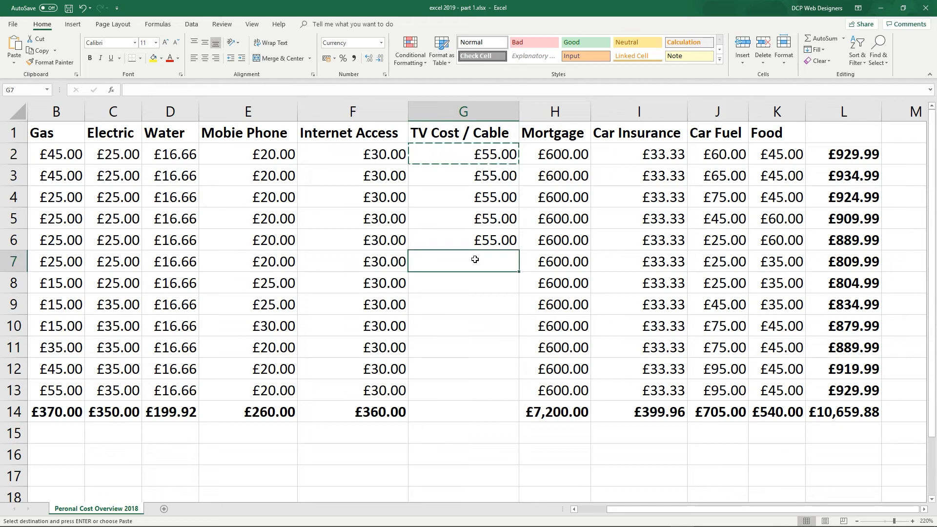
pyautogui.moveTo(474, 265); pyautogui.dragTo(476, 392)
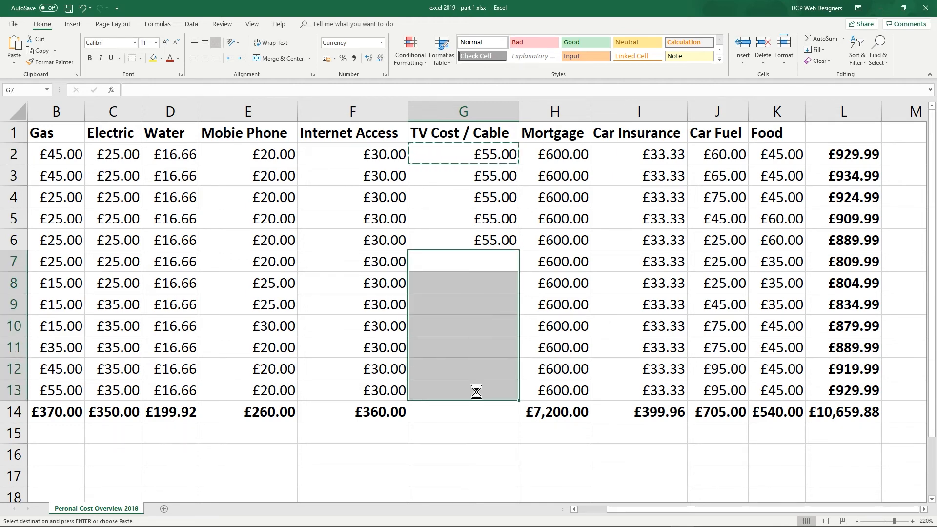
pyautogui.hotkey('ctrl', 'v')
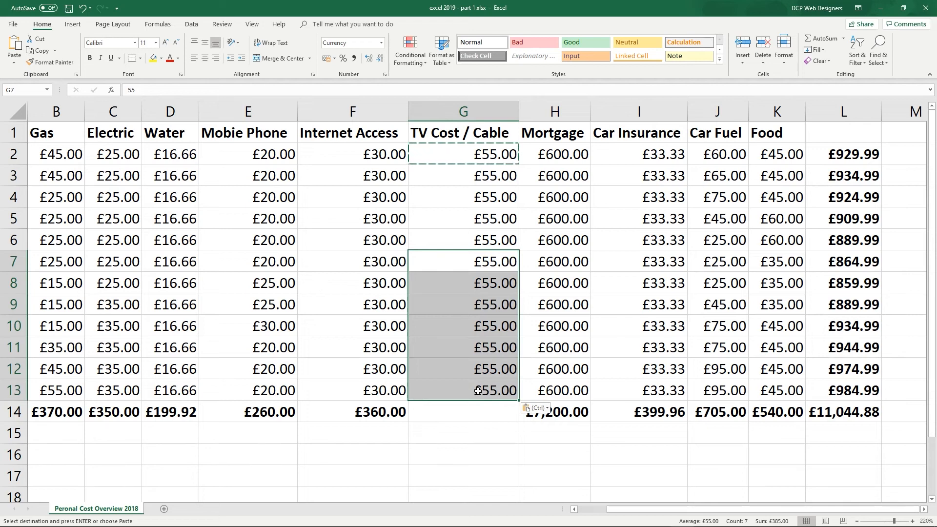
pyautogui.press('Escape')
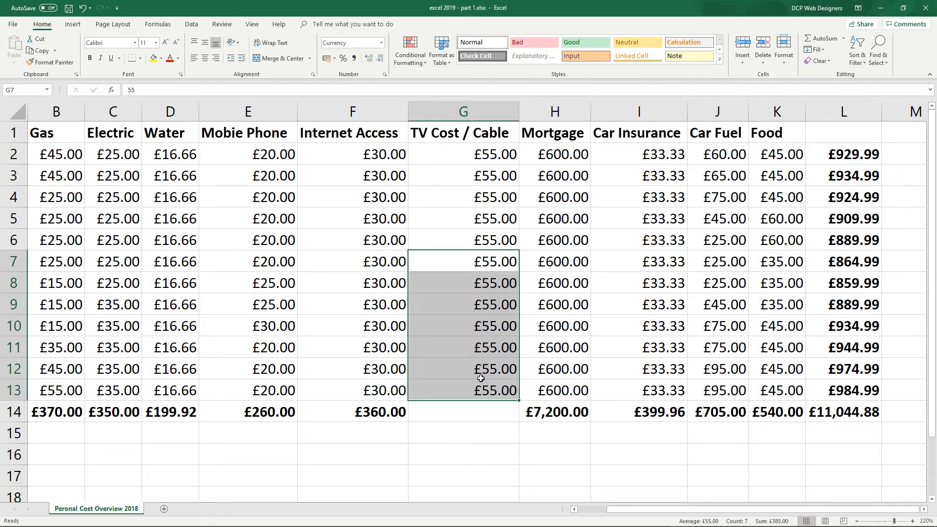
# Sum the TV Cost / Cable amounts G2:G13 into G14 with AutoSum, and save the workbook.
pyautogui.click(485, 412)
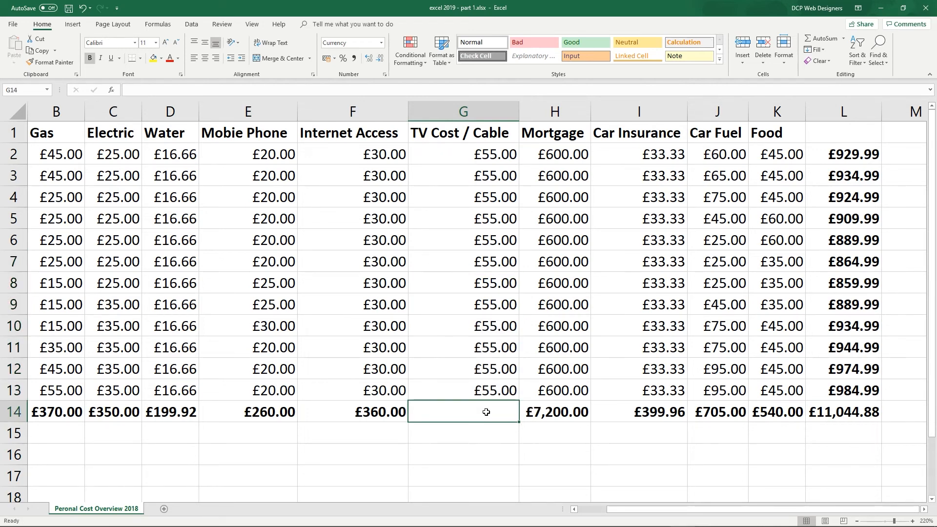
pyautogui.click(824, 37)
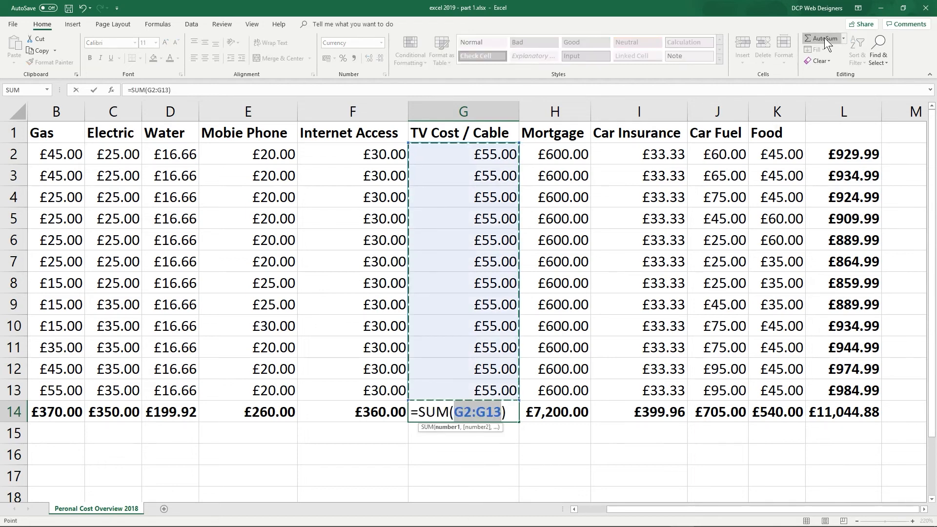
pyautogui.press('Return')
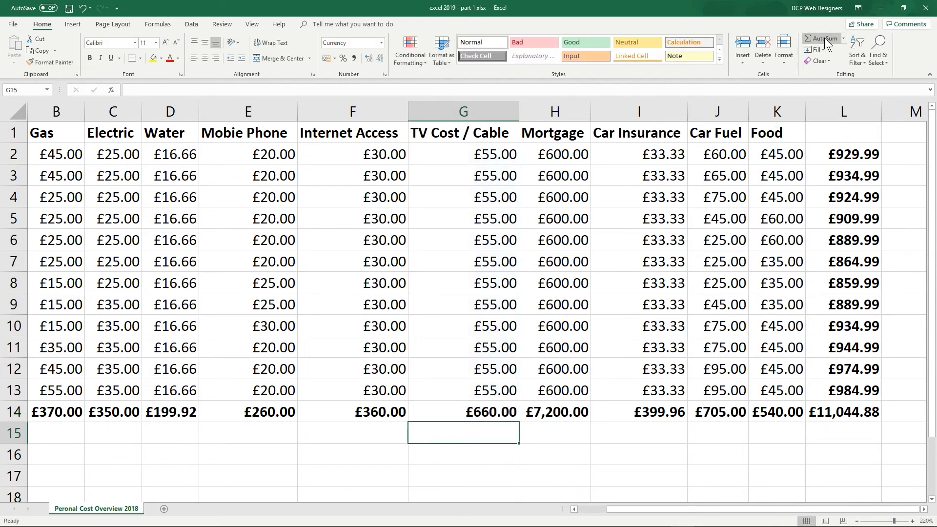
pyautogui.click(475, 411)
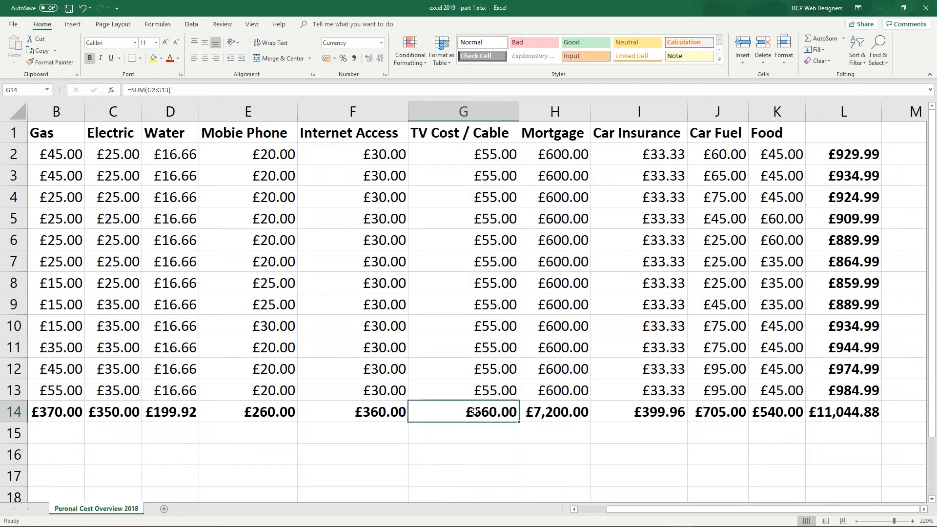
pyautogui.hotkey('ctrl', 's')
pyautogui.moveTo(480, 152); pyautogui.dragTo(479, 380)
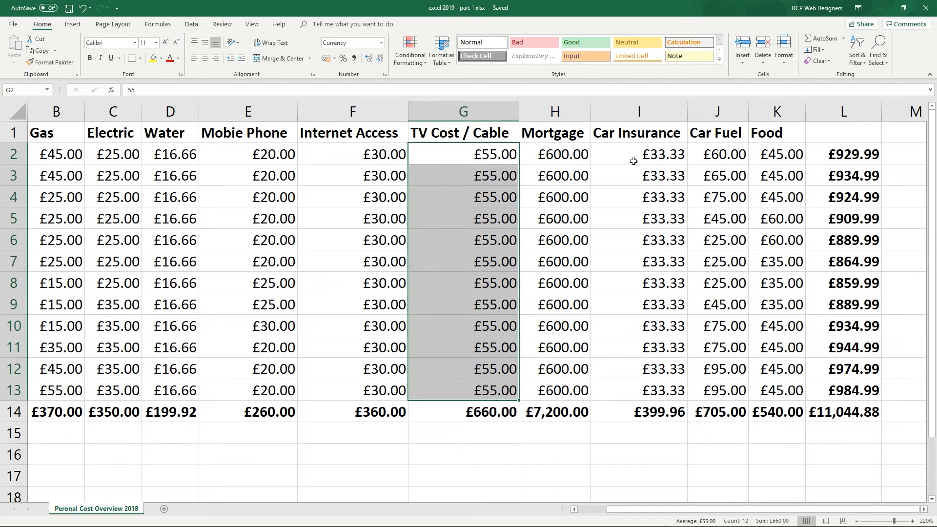
# Clear the January TV Cost / Cable amount in G2, re-enter it as 55, and save the workbook.
pyautogui.click(830, 417)
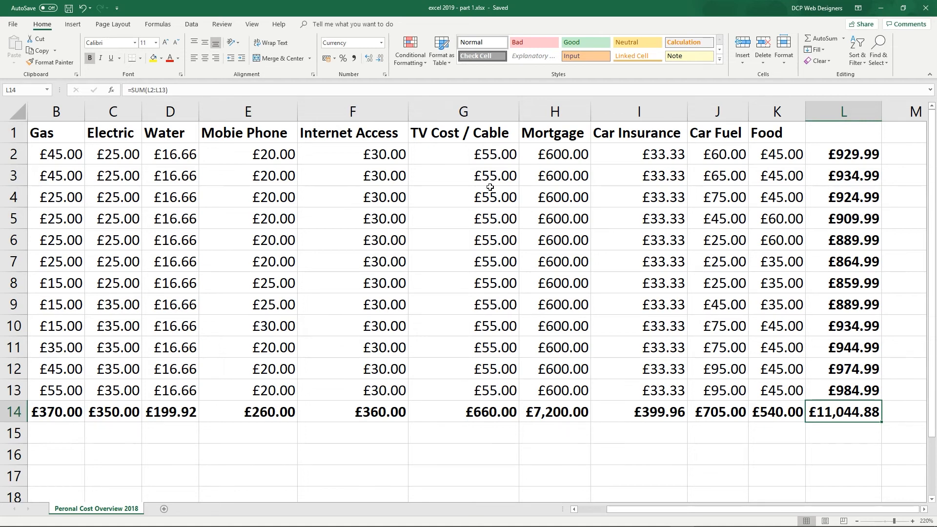
pyautogui.click(490, 154)
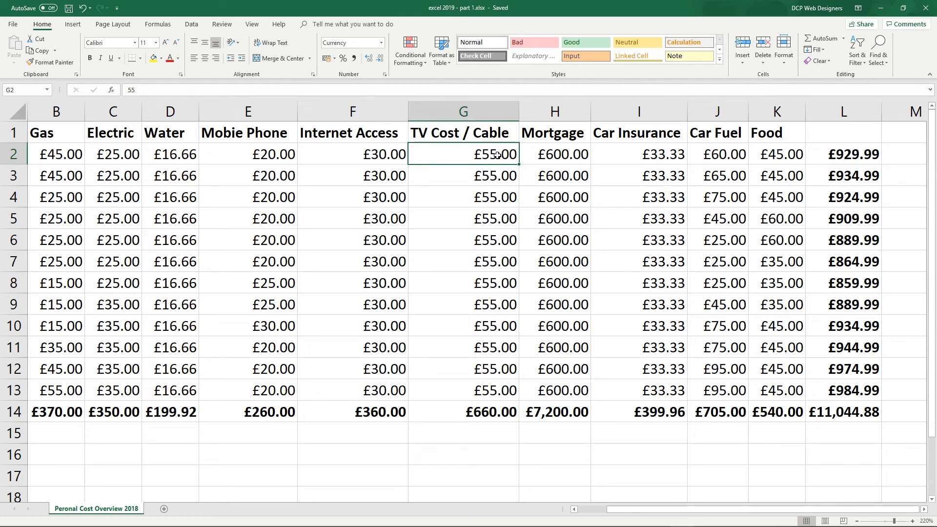
pyautogui.press('Delete')
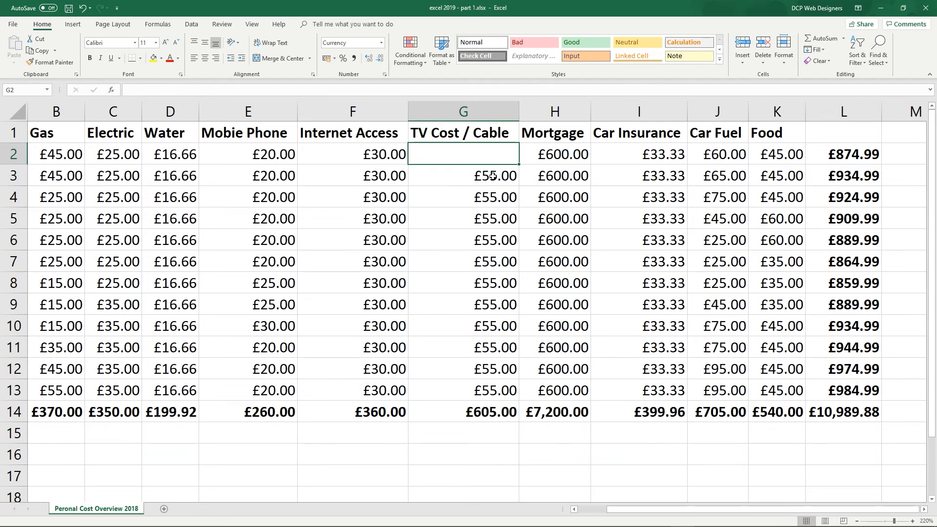
pyautogui.write('55')
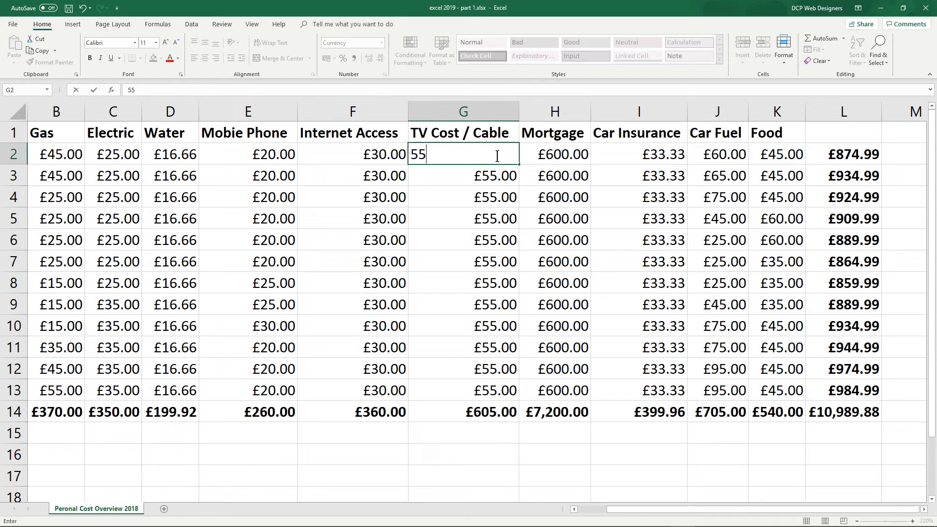
pyautogui.press('Return')
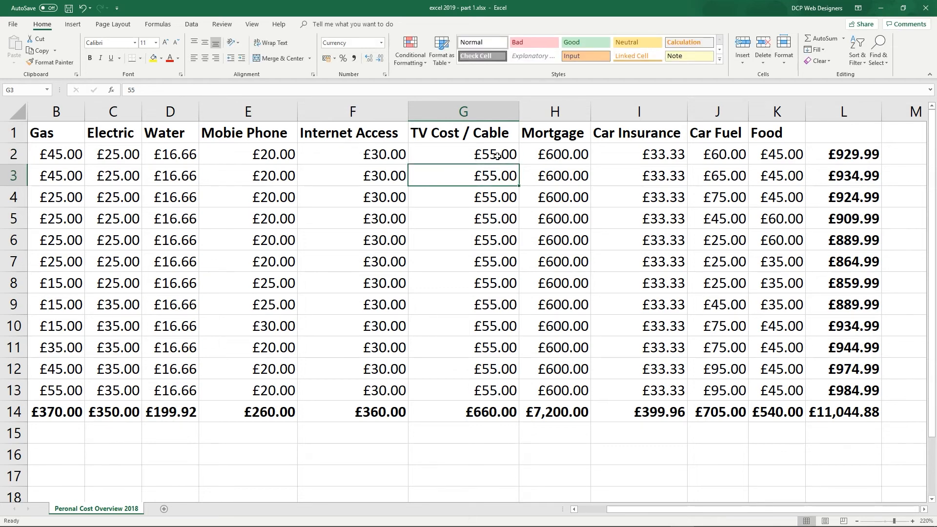
pyautogui.hotkey('ctrl', 's')
# Set the May mobile phone cost in E6 to 25, check the affected totals, and save the workbook.
pyautogui.click(262, 240)
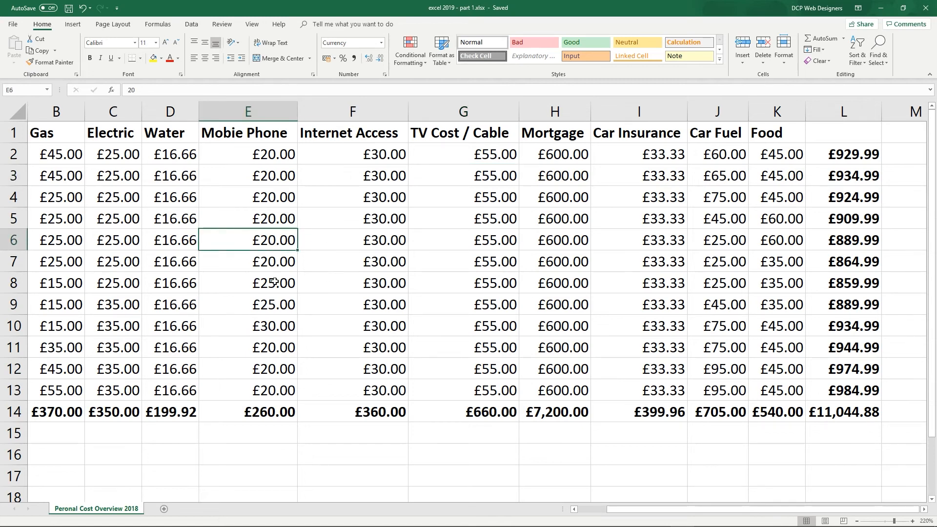
pyautogui.press('Return')
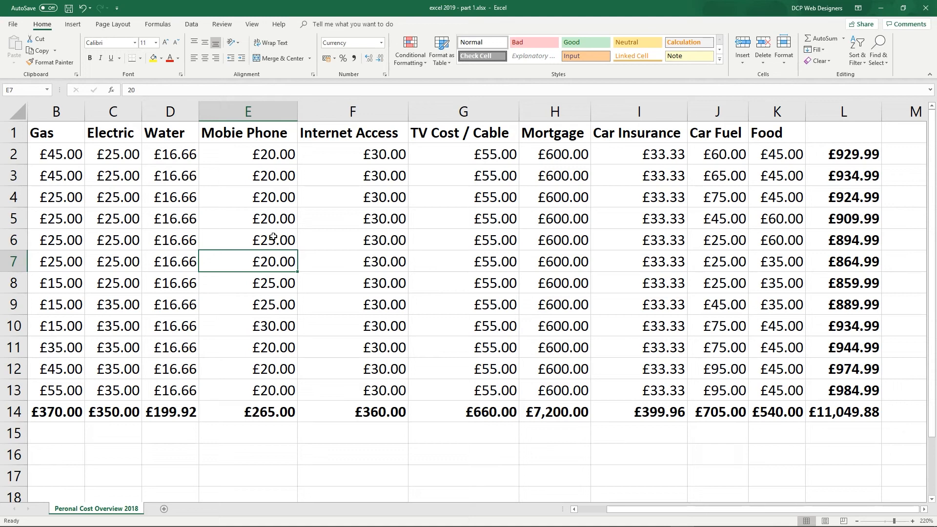
pyautogui.click(259, 413)
pyautogui.click(828, 417)
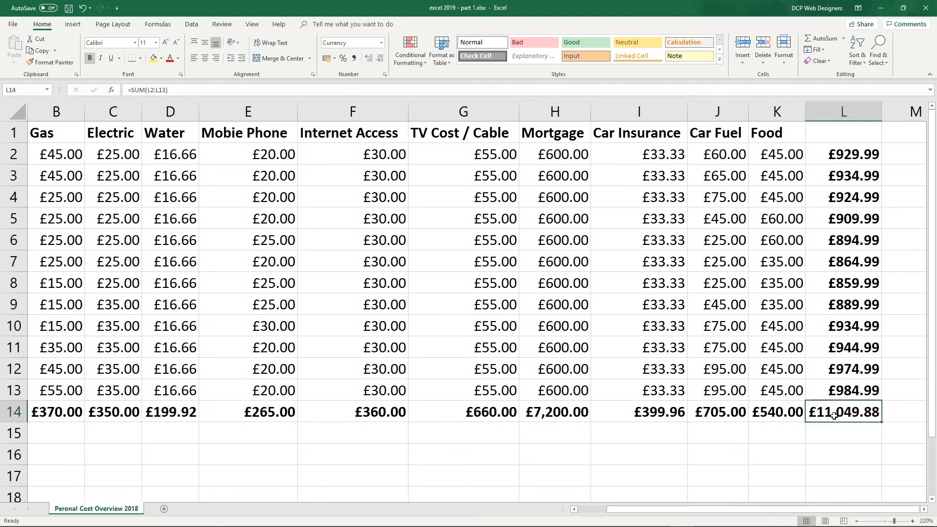
pyautogui.click(873, 243)
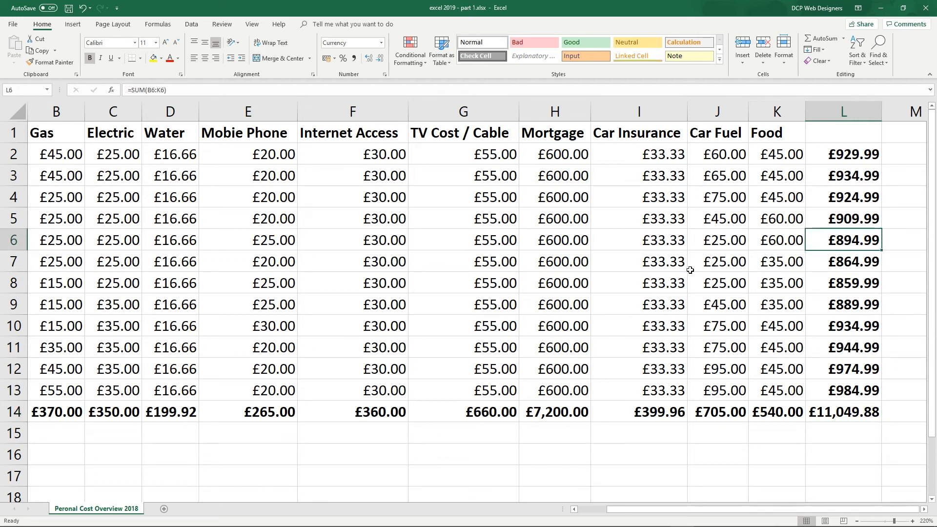
pyautogui.hotkey('ctrl', 's')
# Examine the Internet Access amounts in column F and the May amounts across row 6.
pyautogui.click(376, 239)
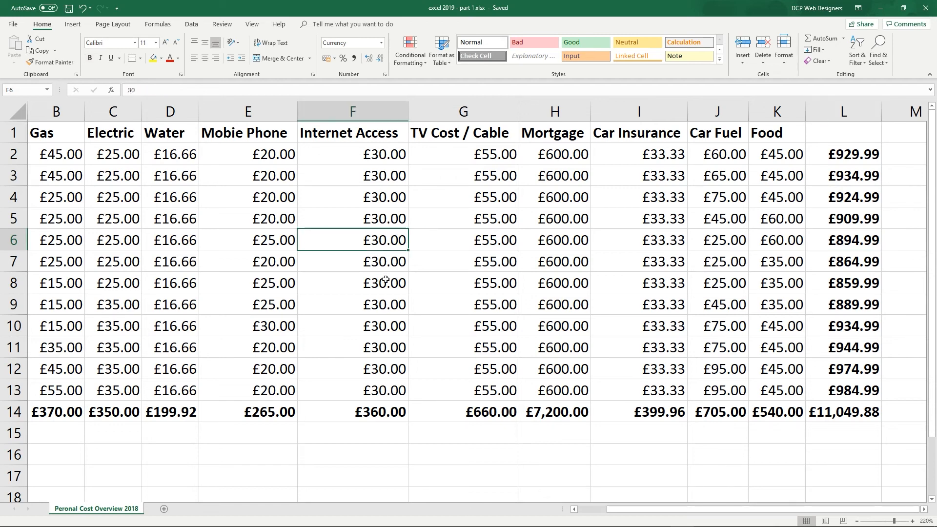
pyautogui.press('Down')
pyautogui.press('Down')
pyautogui.press('Down')
pyautogui.press('Down')
pyautogui.press('Down')
pyautogui.press('Down')
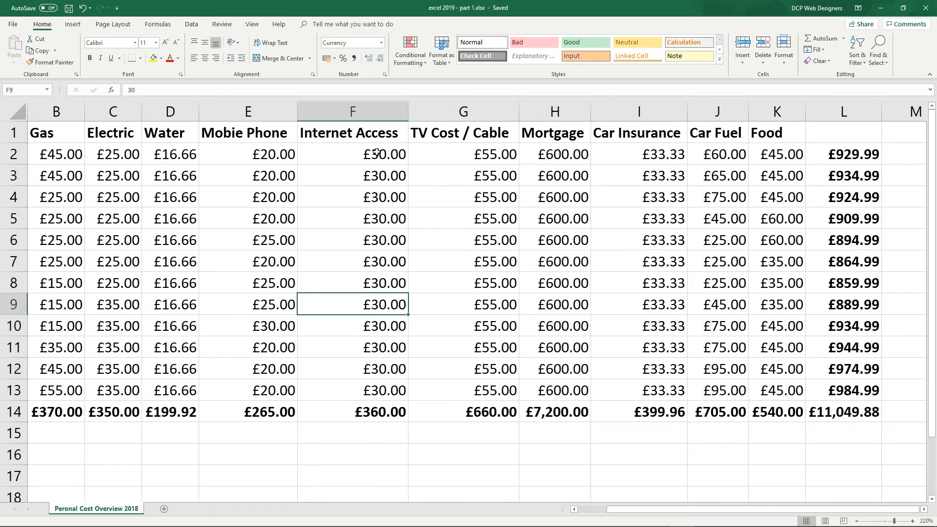
pyautogui.click(370, 115)
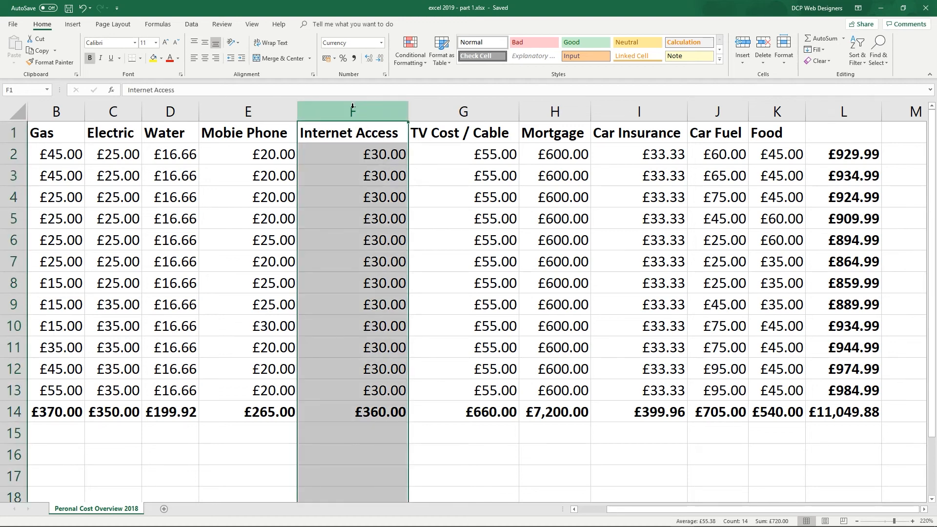
pyautogui.click(14, 240)
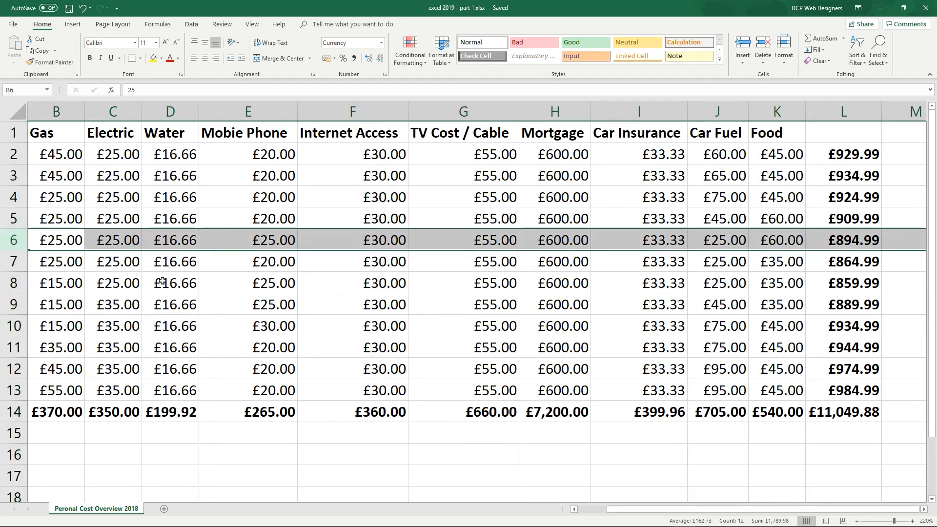
pyautogui.click(486, 301)
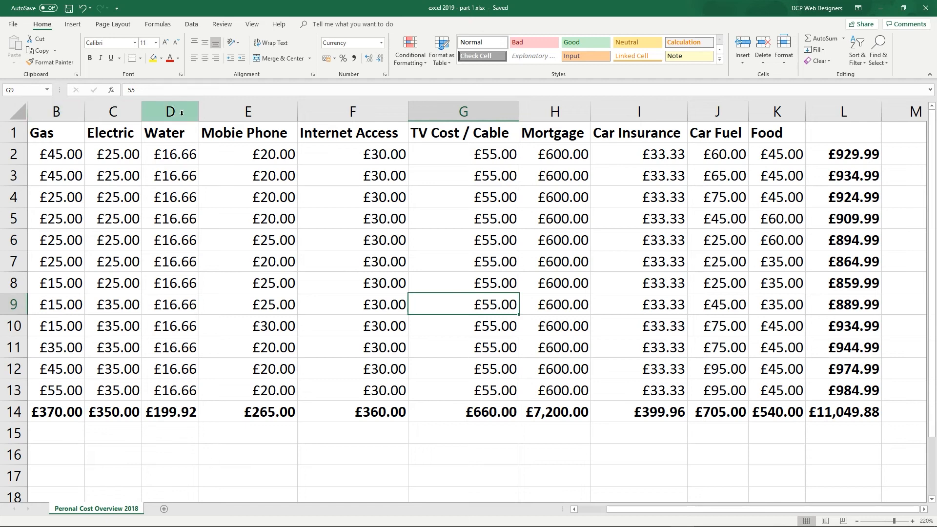
# Narrow the Internet Access, TV Cost / Cable and Car Fuel columns by hand, and save the workbook.
pyautogui.moveTo(407, 112); pyautogui.dragTo(358, 110)
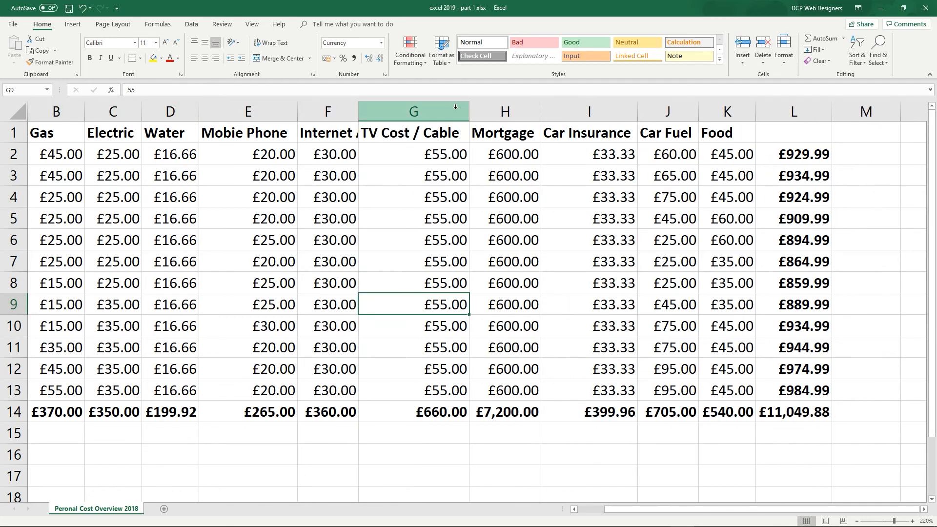
pyautogui.moveTo(471, 112); pyautogui.dragTo(424, 111)
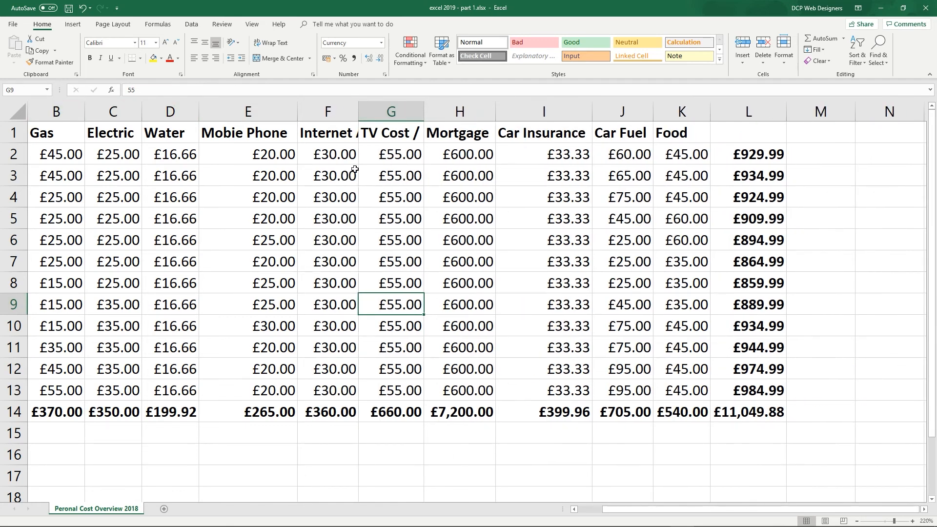
pyautogui.moveTo(651, 114); pyautogui.dragTo(621, 115)
pyautogui.hotkey('ctrl', 's')
# AutoFit the width of all columns in the sheet to their contents, and save the workbook.
pyautogui.click(11, 111)
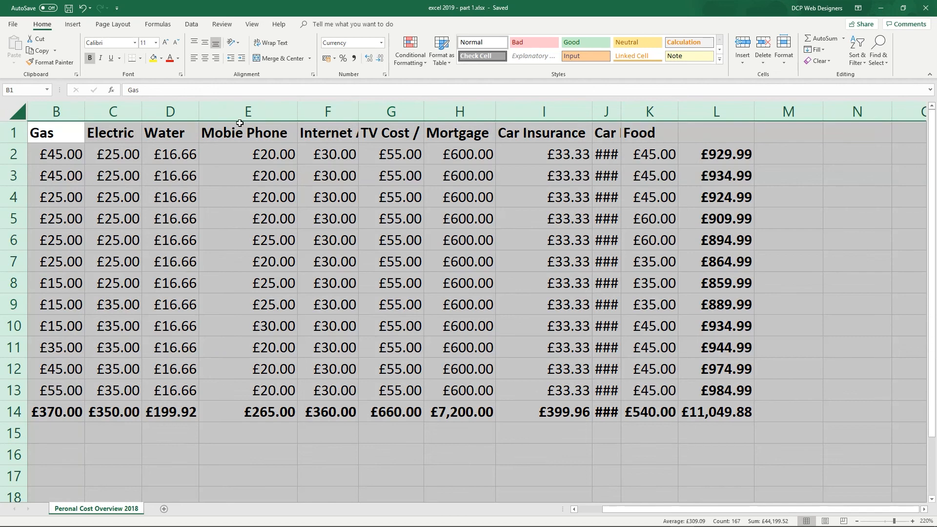
pyautogui.doubleClick(296, 111)
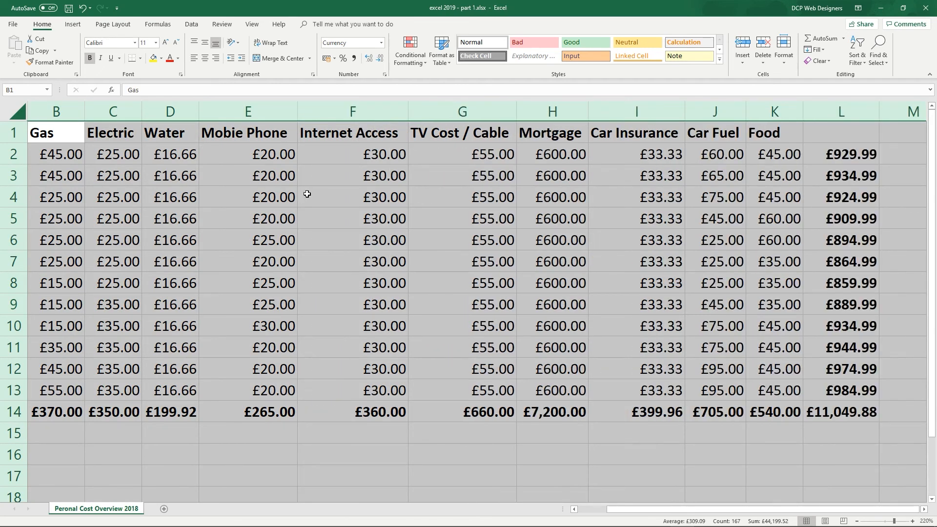
pyautogui.click(862, 161)
pyautogui.hotkey('ctrl', 's')
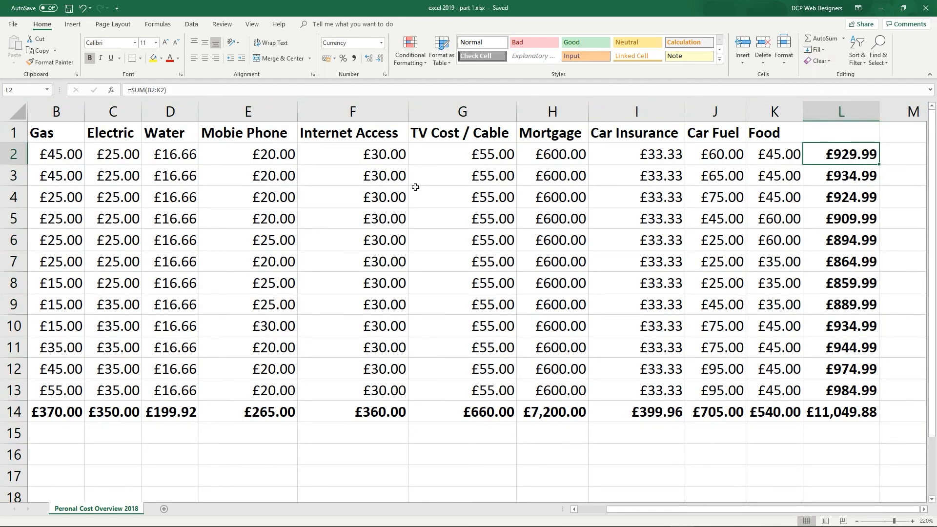
# Insert an empty column before TV Cost / Cable, and delete that empty column again.
pyautogui.click(447, 108)
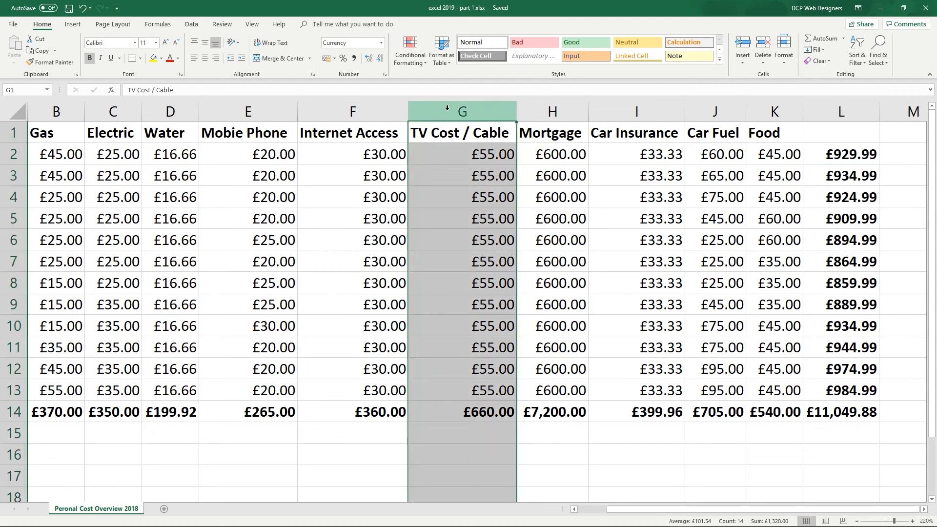
pyautogui.rightClick(447, 109)
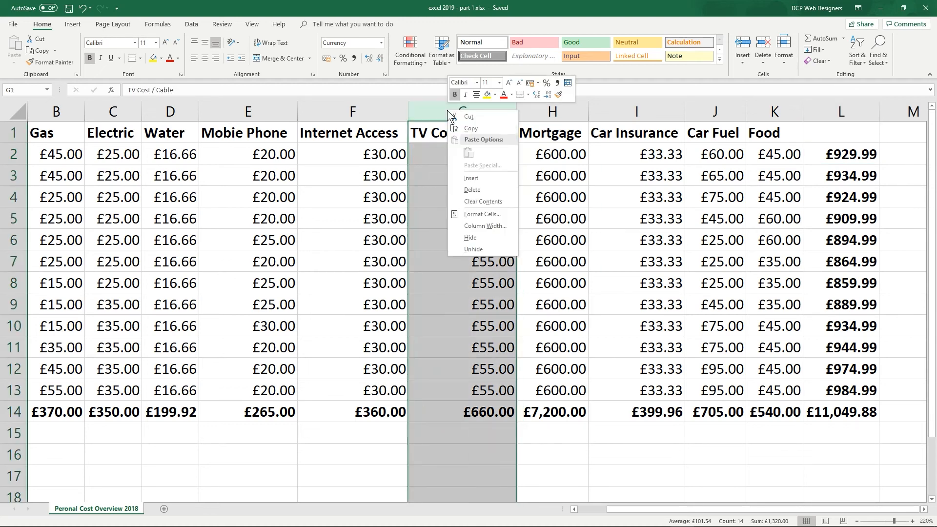
pyautogui.click(470, 178)
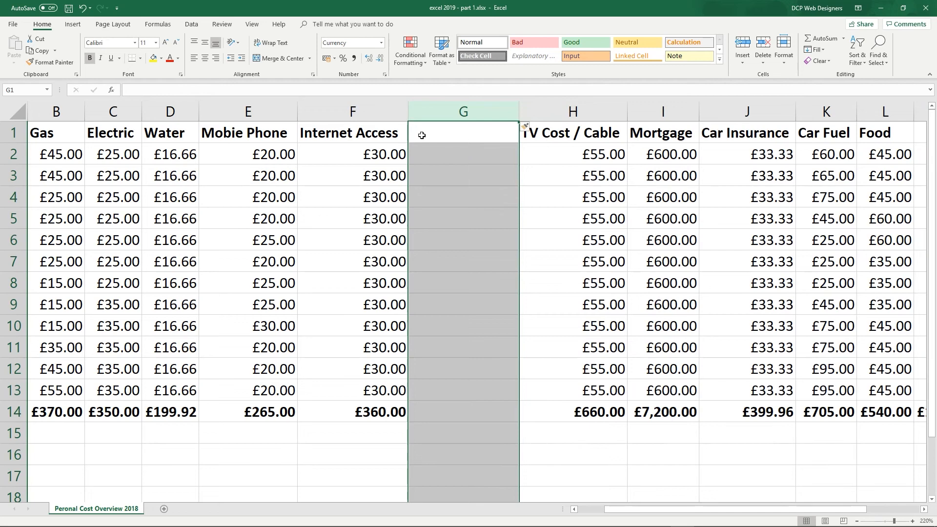
pyautogui.click(421, 137)
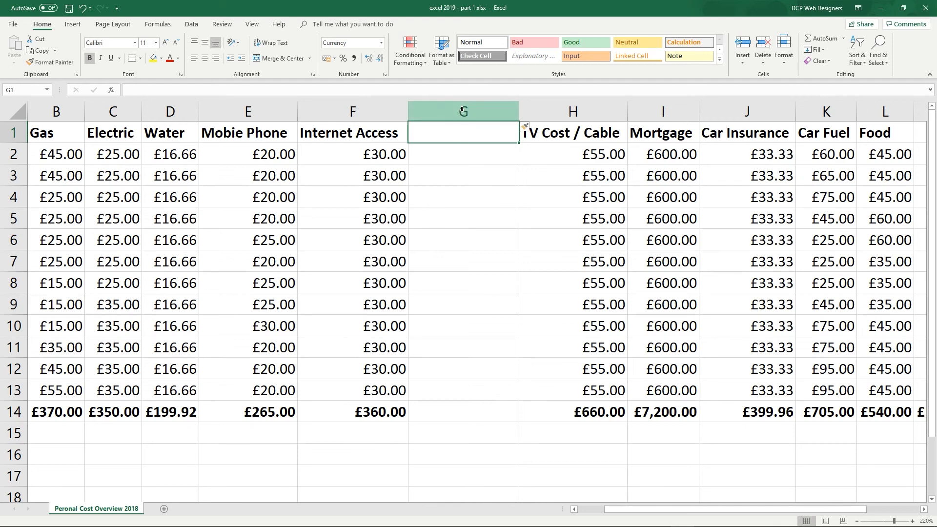
pyautogui.click(463, 113)
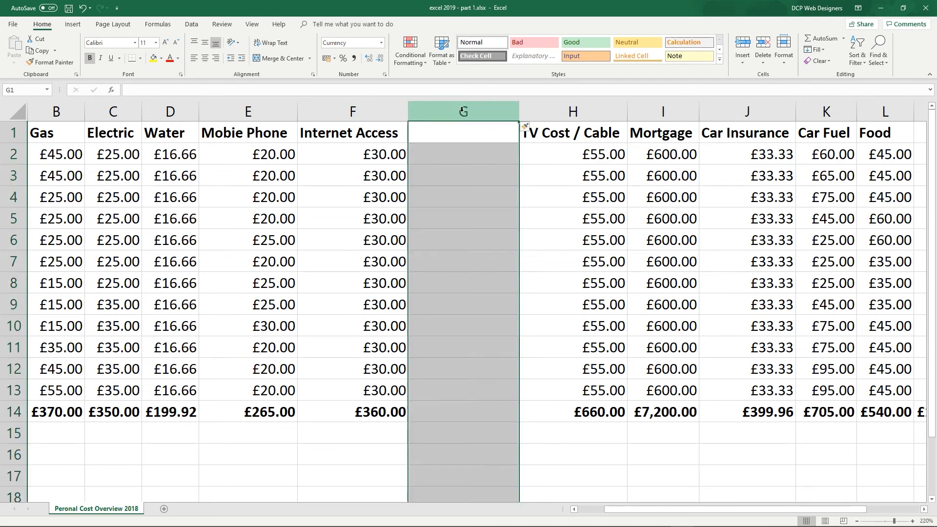
pyautogui.rightClick(462, 111)
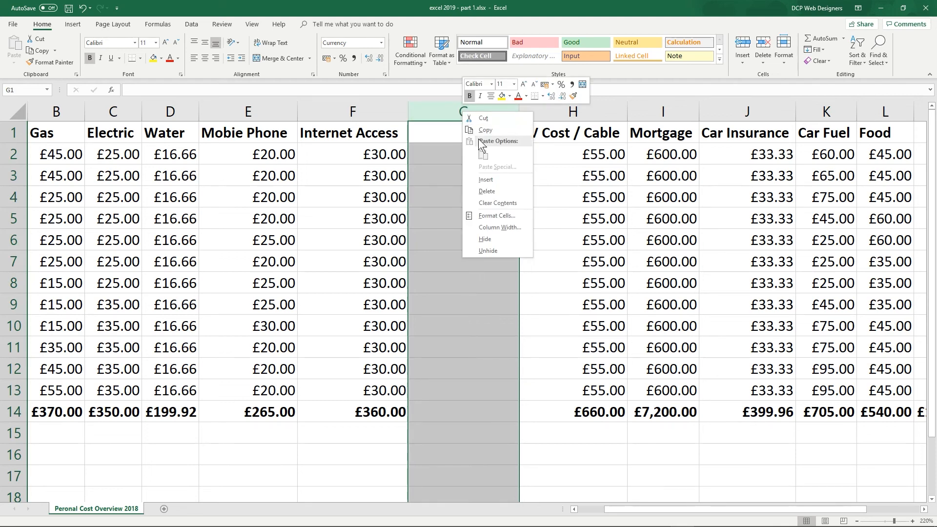
pyautogui.click(486, 191)
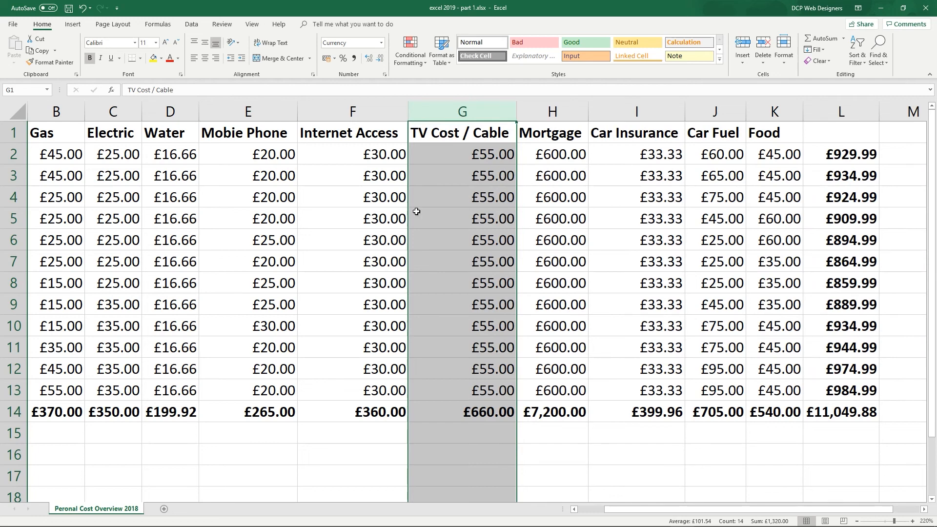
# Insert a new column before Food and enter the heading "Travel" in K1.
pyautogui.click(691, 112)
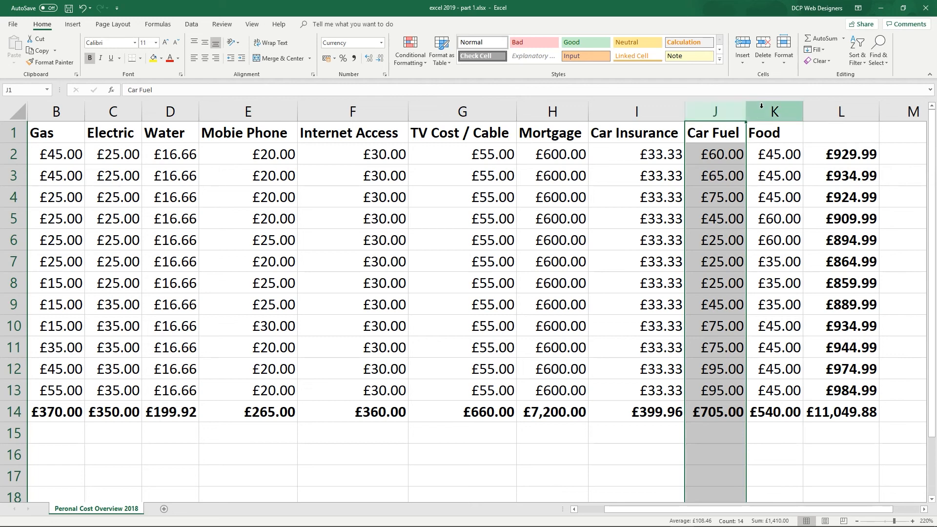
pyautogui.click(762, 106)
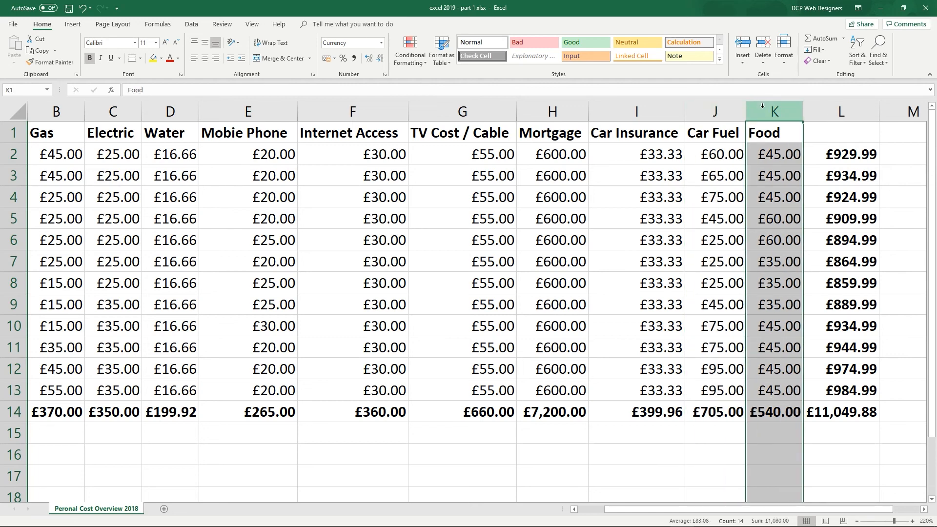
pyautogui.rightClick(762, 106)
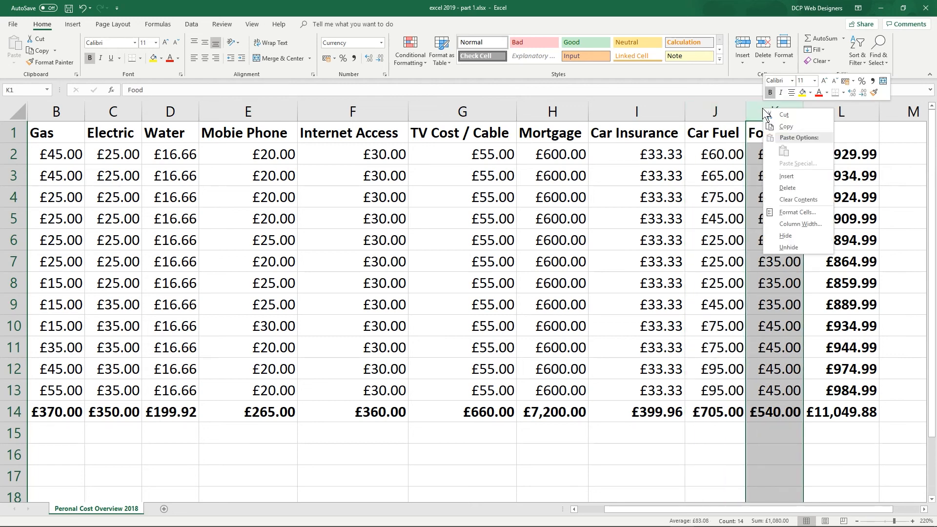
pyautogui.click(776, 176)
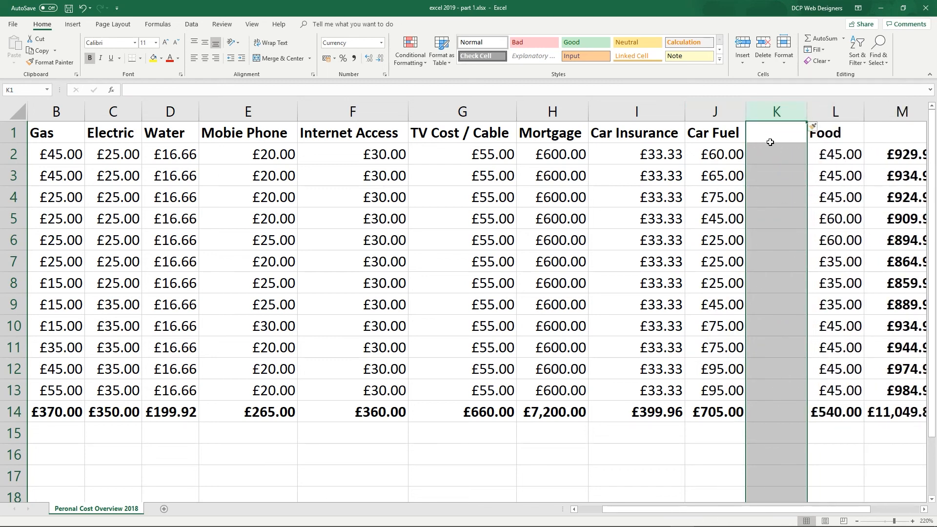
pyautogui.click(770, 138)
pyautogui.write('Travel')
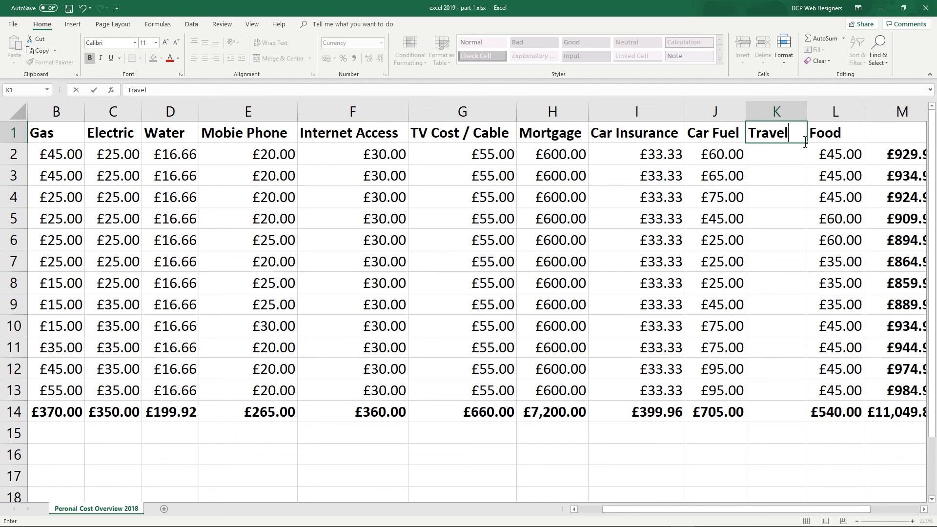
pyautogui.press('Return')
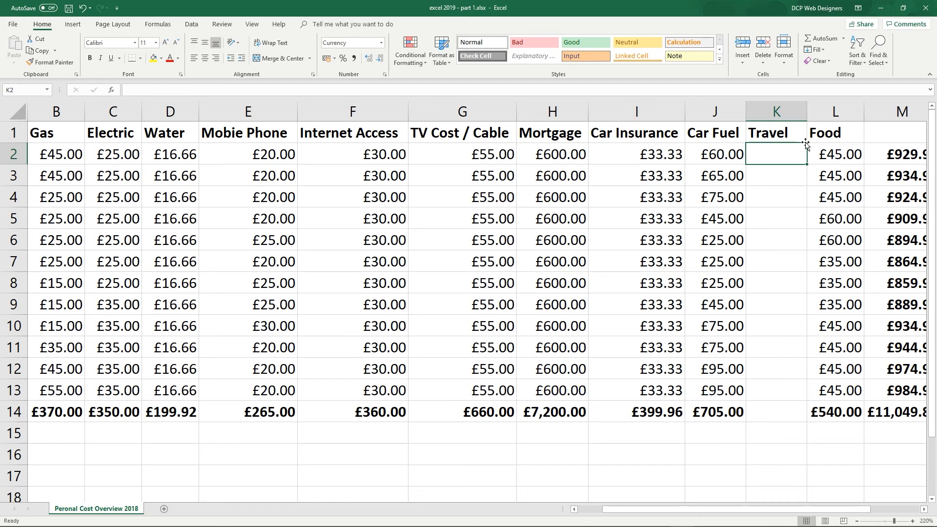
# Enter a January travel cost of 40 in K2 and copy it into February through June, K3:K7.
pyautogui.write('40')
pyautogui.hotkey('ctrl', 'Return')
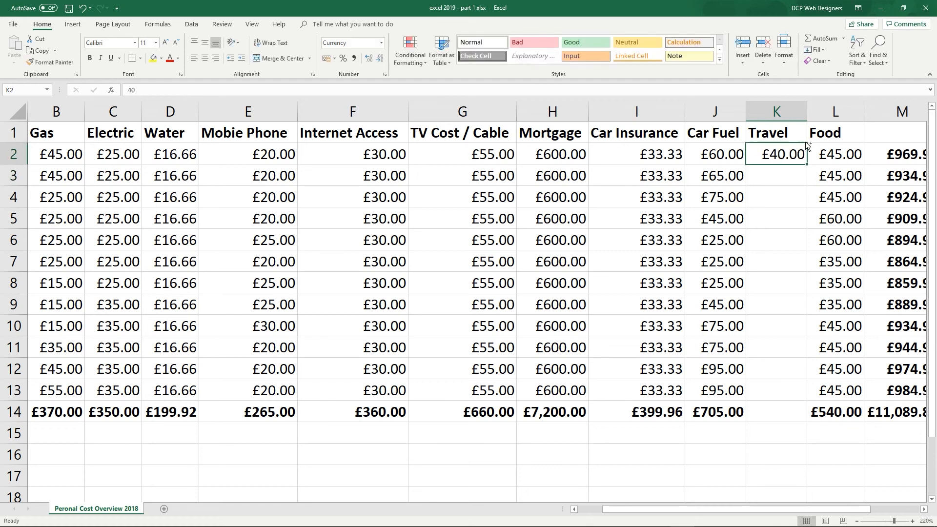
pyautogui.hotkey('ctrl', 'c')
pyautogui.press('Down')
pyautogui.hotkey('ctrl', 'v')
pyautogui.press('Down')
pyautogui.hotkey('ctrl', 'v')
pyautogui.press('Down')
pyautogui.hotkey('ctrl', 'v')
pyautogui.press('Down')
pyautogui.hotkey('ctrl', 'v')
pyautogui.press('Down')
pyautogui.hotkey('ctrl', 'v')
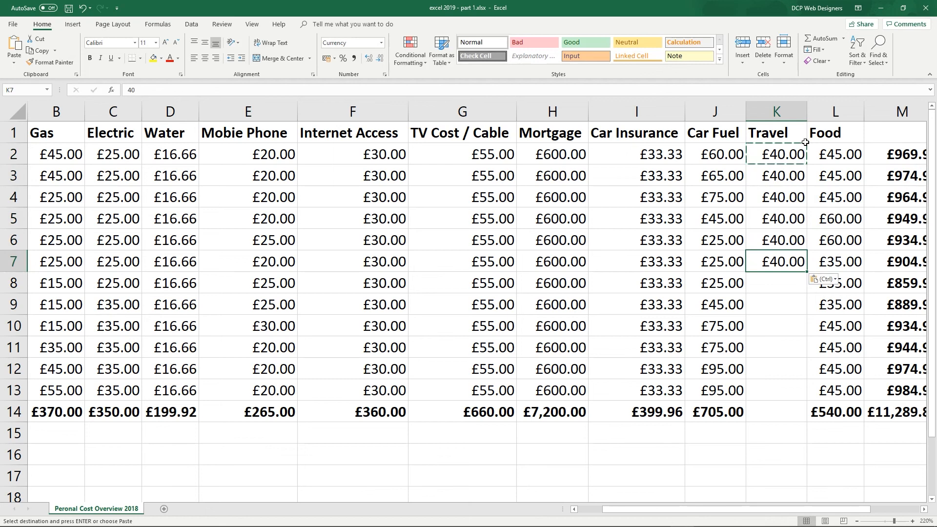
# Set the June travel cost in K7 to 60 and copy it into July and August, K8:K9.
pyautogui.press('Up')
pyautogui.press('Down')
pyautogui.write('60')
pyautogui.press('Return')
pyautogui.press('Up')
pyautogui.hotkey('ctrl', 'c')
pyautogui.press('Down')
pyautogui.hotkey('ctrl', 'v')
pyautogui.press('Down')
pyautogui.hotkey('ctrl', 'v')
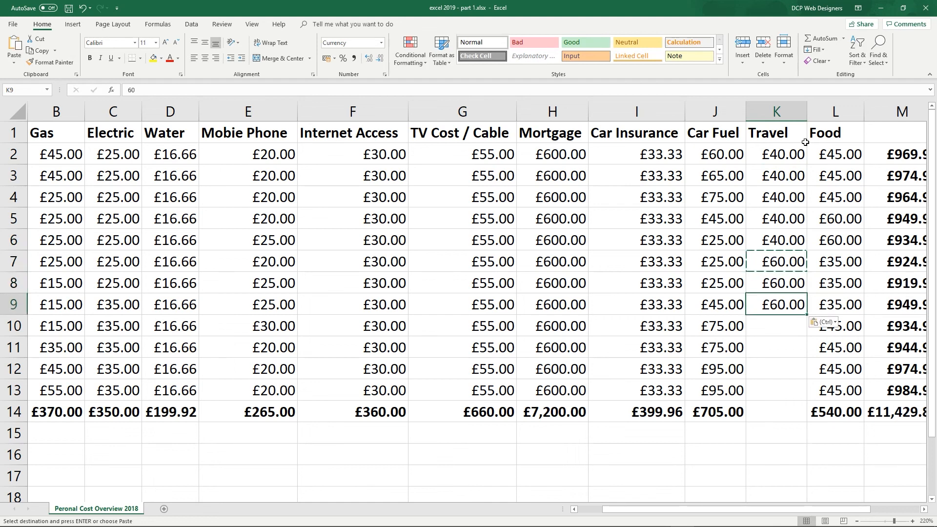
# Copy the 60 travel cost into September, K10.
pyautogui.press('Down')
pyautogui.hotkey('ctrl', 'v')
pyautogui.press('Down')
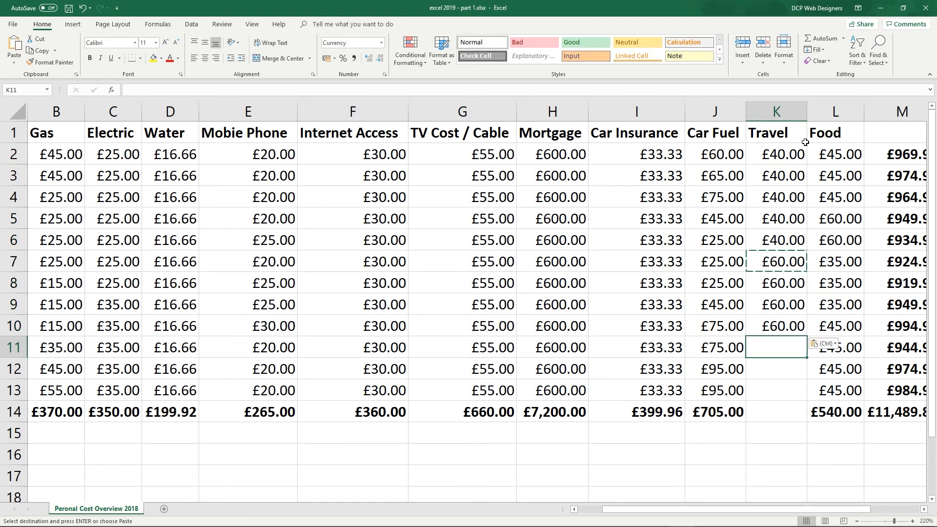
# Enter an October travel cost of 25 in K11 and copy it into November and December, K12:K13.
pyautogui.write('25')
pyautogui.press('Return')
pyautogui.press('Up')
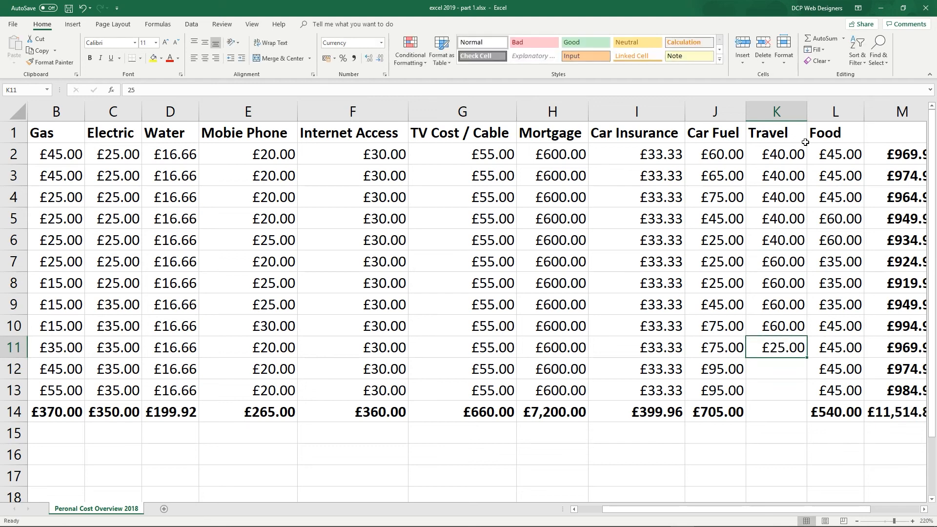
pyautogui.hotkey('ctrl', 'c')
pyautogui.press('Down')
pyautogui.hotkey('ctrl', 'v')
pyautogui.press('Down')
pyautogui.hotkey('ctrl', 'v')
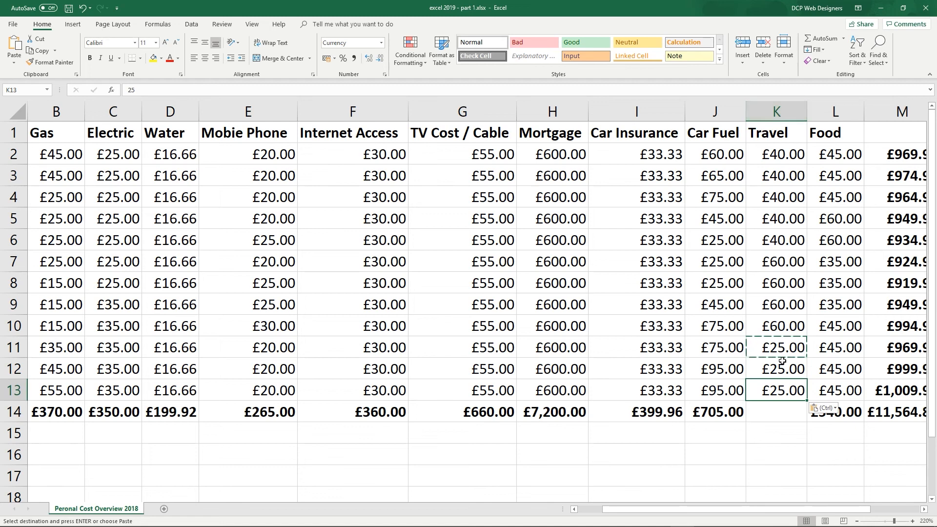
pyautogui.press('Escape')
# Total the Travel column in K14 with AutoSum over K2:K13 and save the workbook.
pyautogui.click(776, 414)
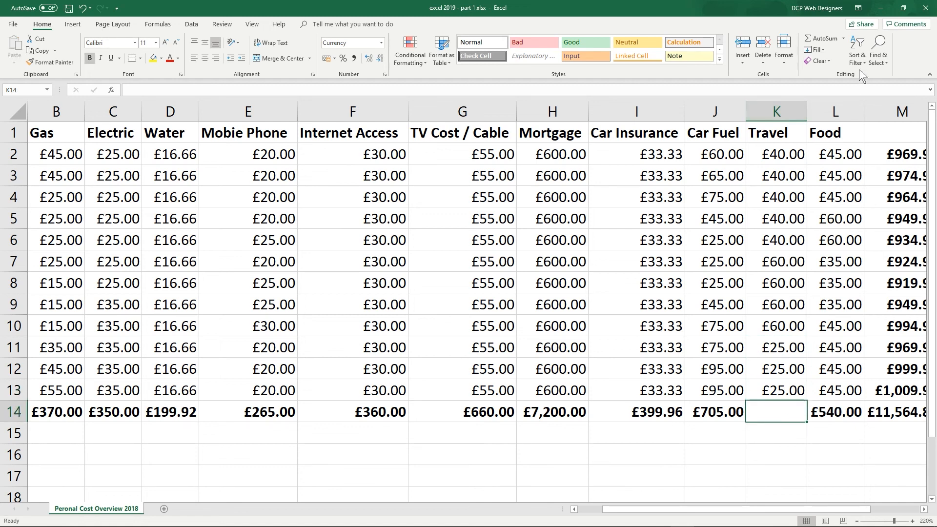
pyautogui.click(822, 38)
pyautogui.press('Return')
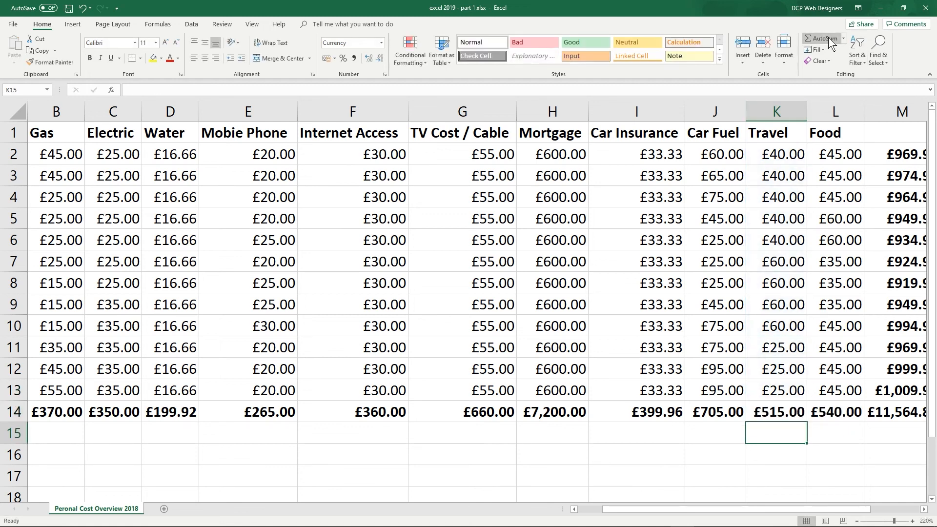
pyautogui.click(781, 419)
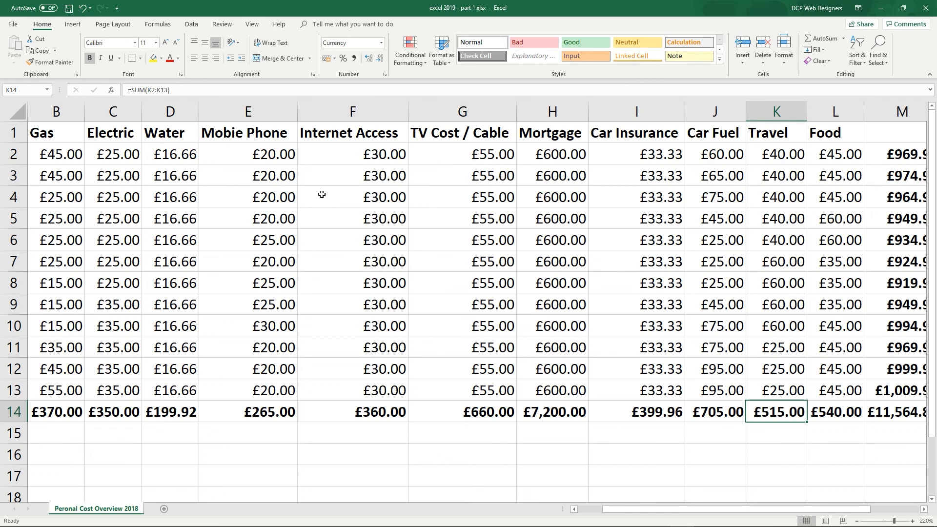
pyautogui.scroll(-2, 322, 194)
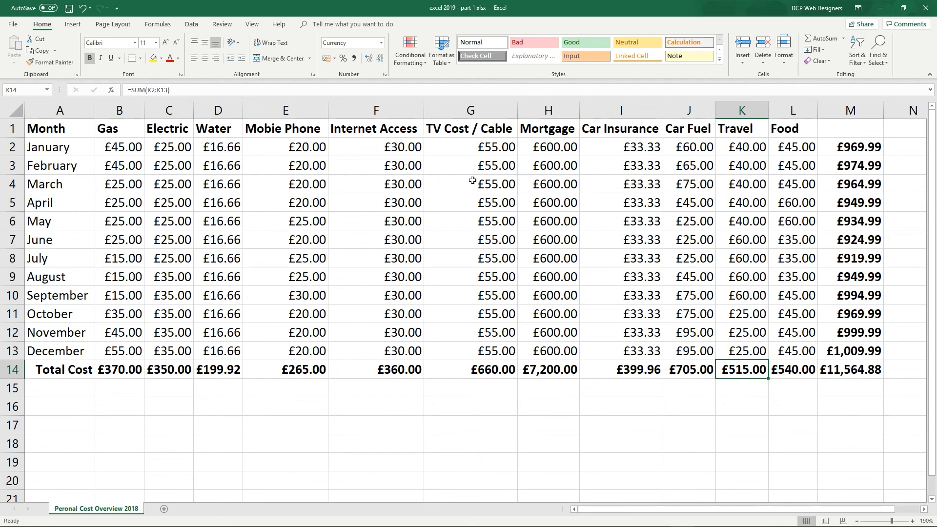
pyautogui.hotkey('ctrl', 's')
# Review the whole cost overview, from the Month column to the monthly totals and the Total Cost row, ending on cell A1.
pyautogui.scroll(-7, 598, 320)
pyautogui.scroll(7, 268, 273)
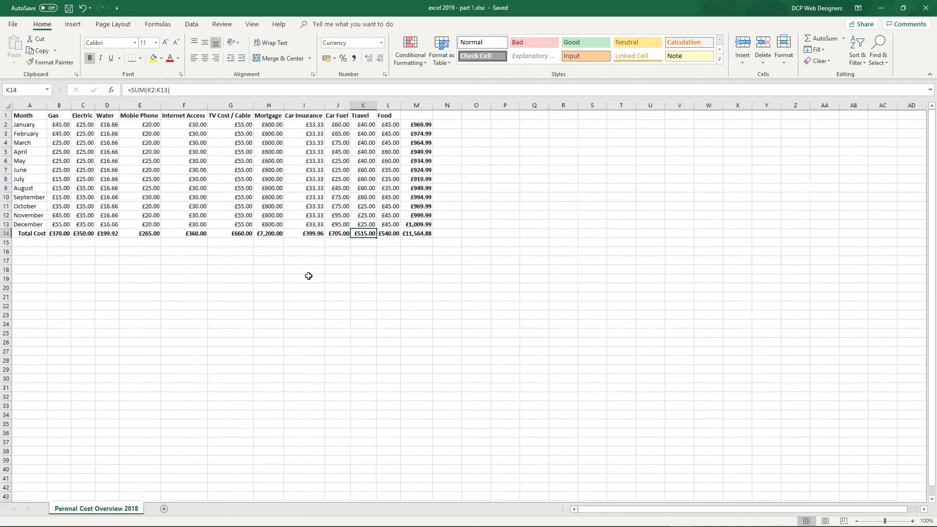
pyautogui.scroll(2, 646, 445)
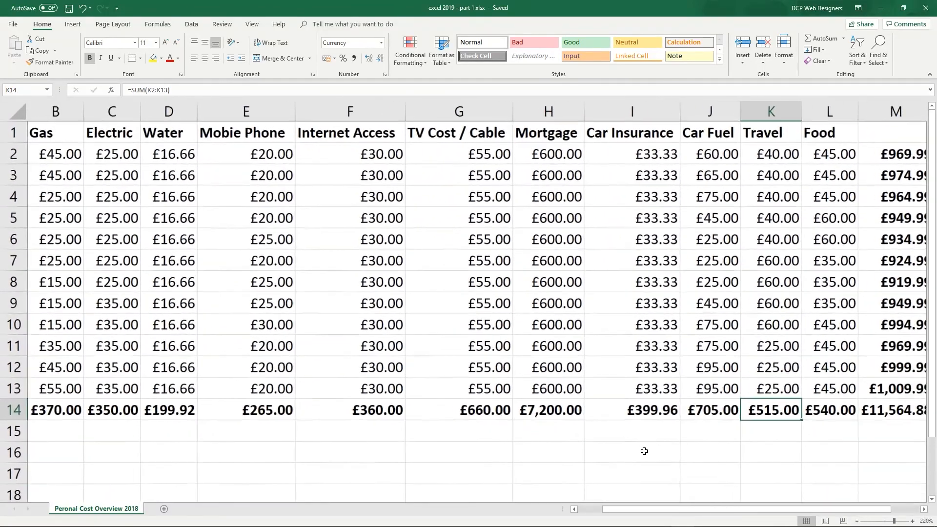
pyautogui.moveTo(657, 510); pyautogui.dragTo(678, 509)
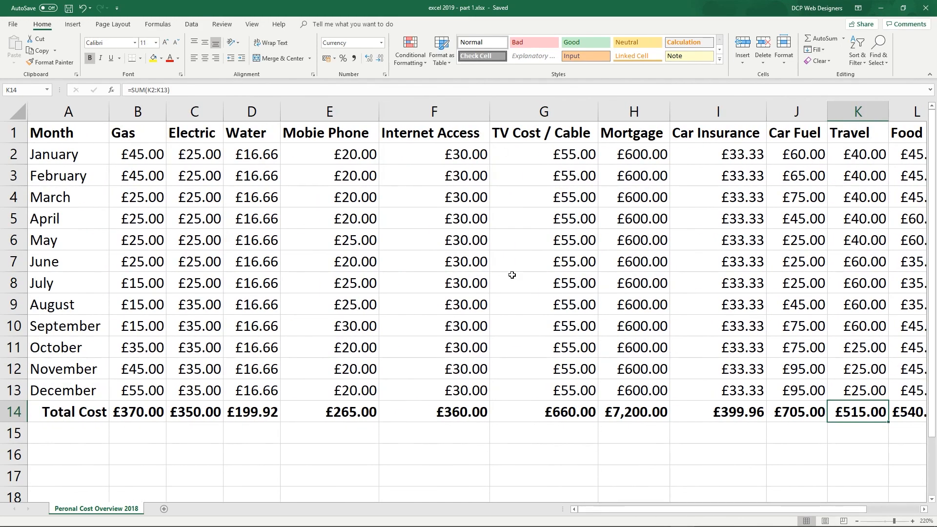
pyautogui.scroll(-3, 510, 277)
pyautogui.scroll(-1, 512, 275)
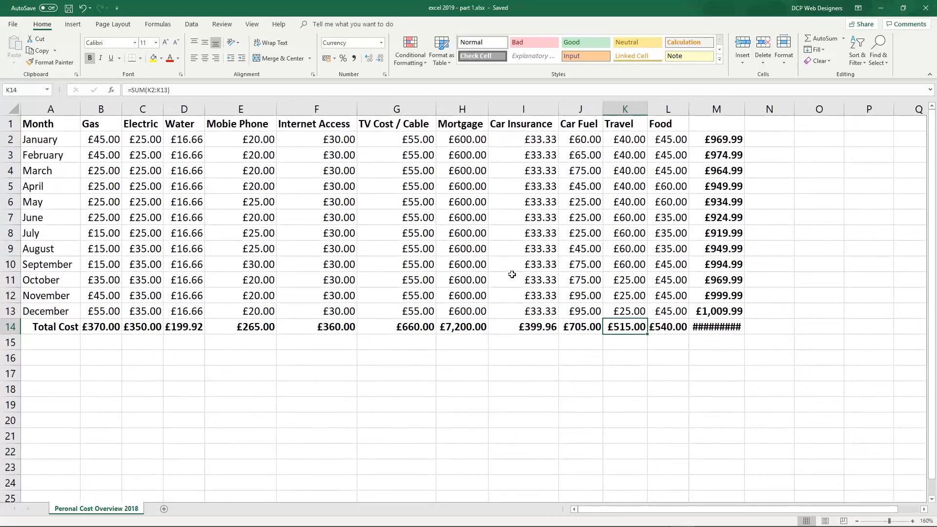
pyautogui.scroll(2, 549, 287)
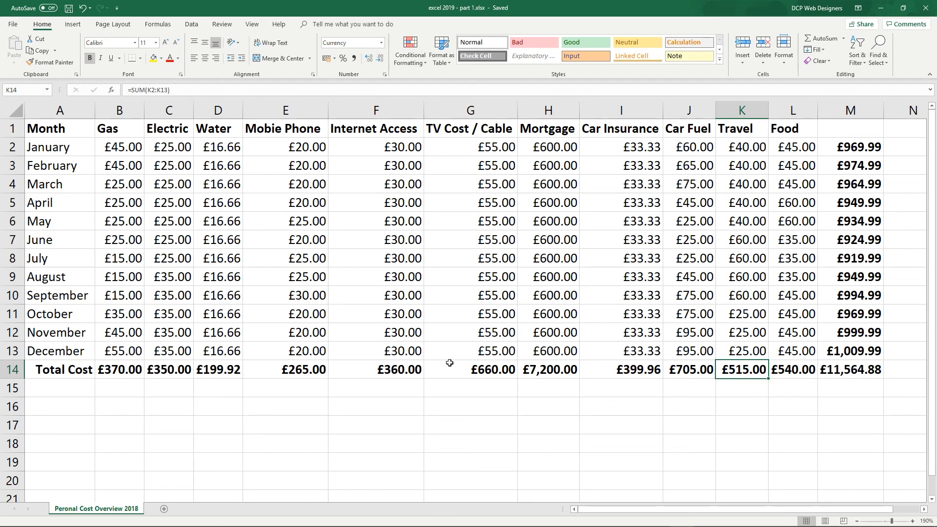
pyautogui.click(59, 123)
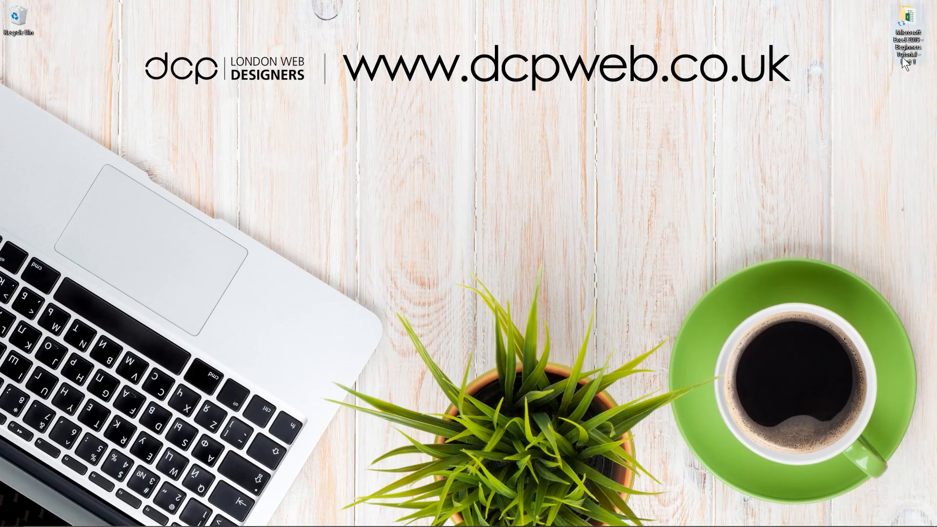
# Open excel 2019 - part 1.xlsx from the desktop folder Microsoft Excel 2019 - Beginners Tutorial - Part 1, and close the workbook and folder window.
pyautogui.doubleClick(908, 25)
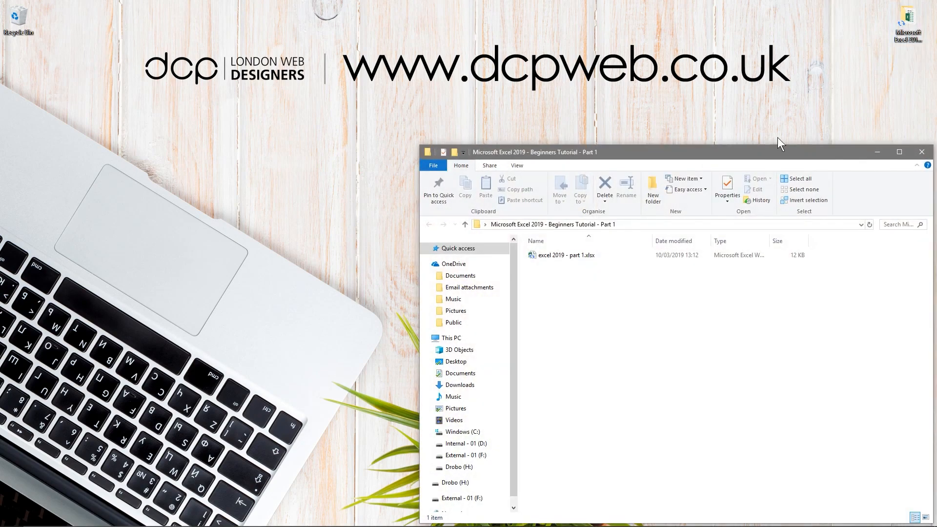
pyautogui.doubleClick(548, 257)
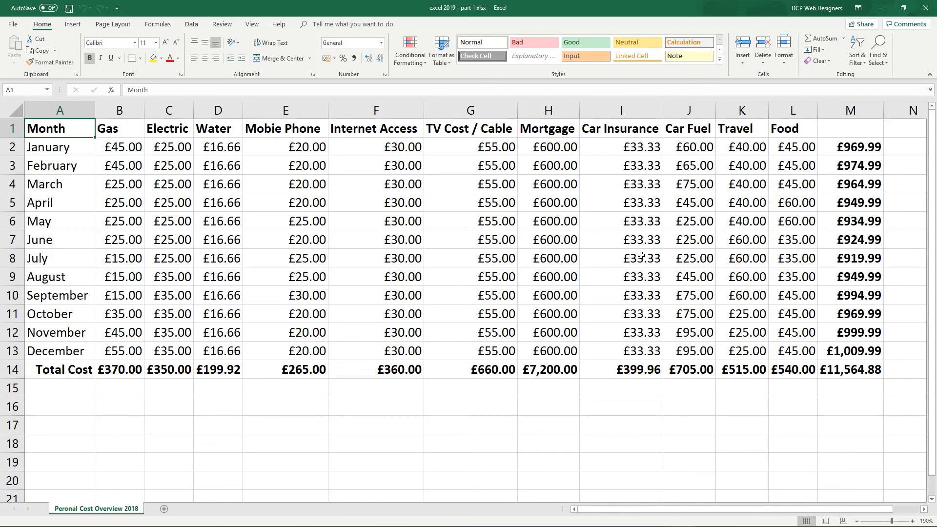
pyautogui.click(925, 11)
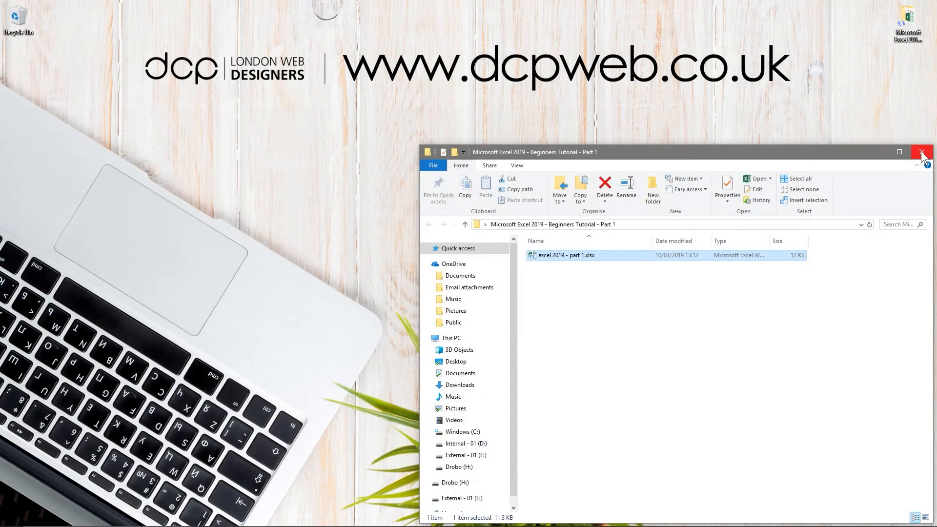
pyautogui.click(922, 152)
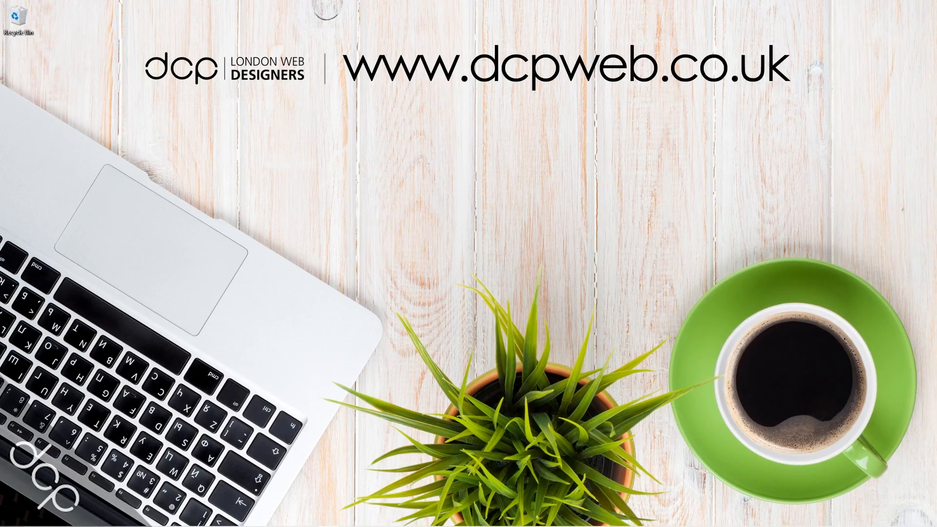